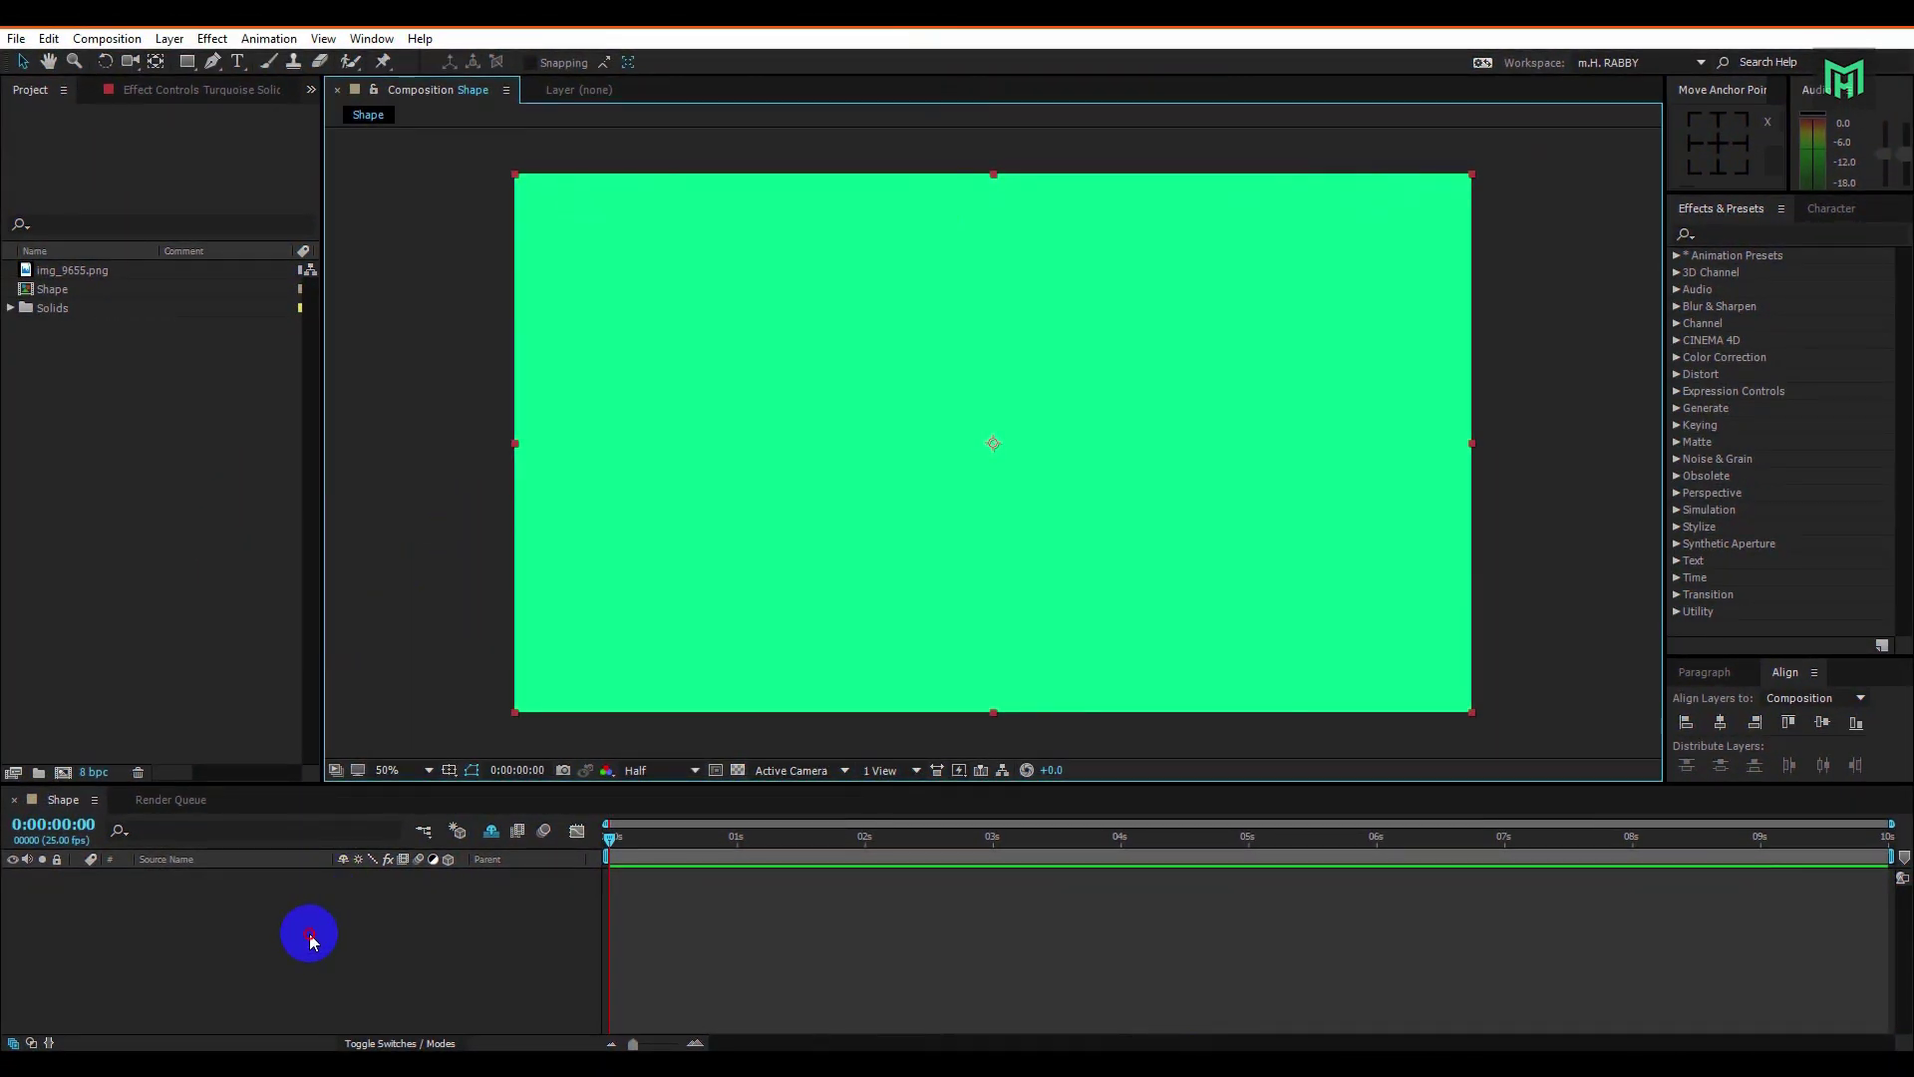
# Draw a white square on the green composition with the Rectangle Tool.
pyautogui.click(188, 62)
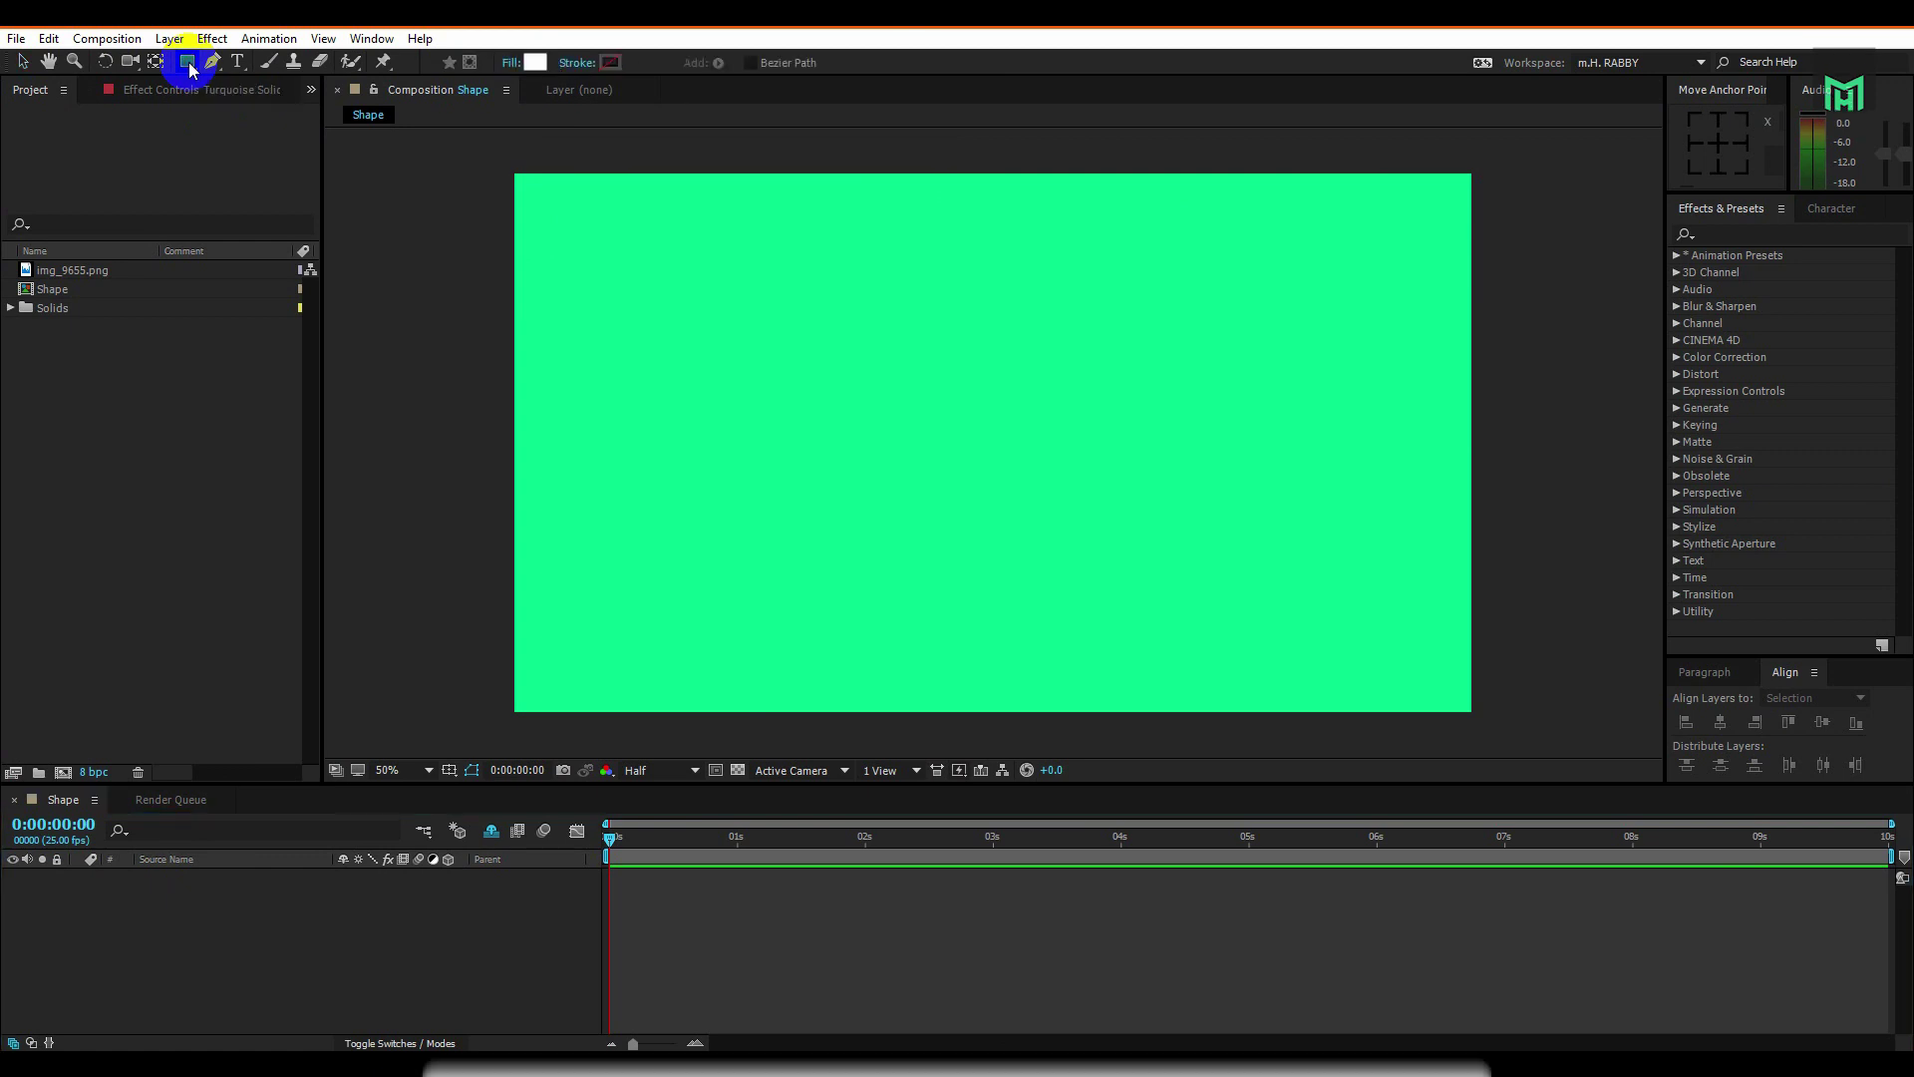
pyautogui.click(834, 368)
pyautogui.moveTo(833, 368); pyautogui.dragTo(1027, 518)
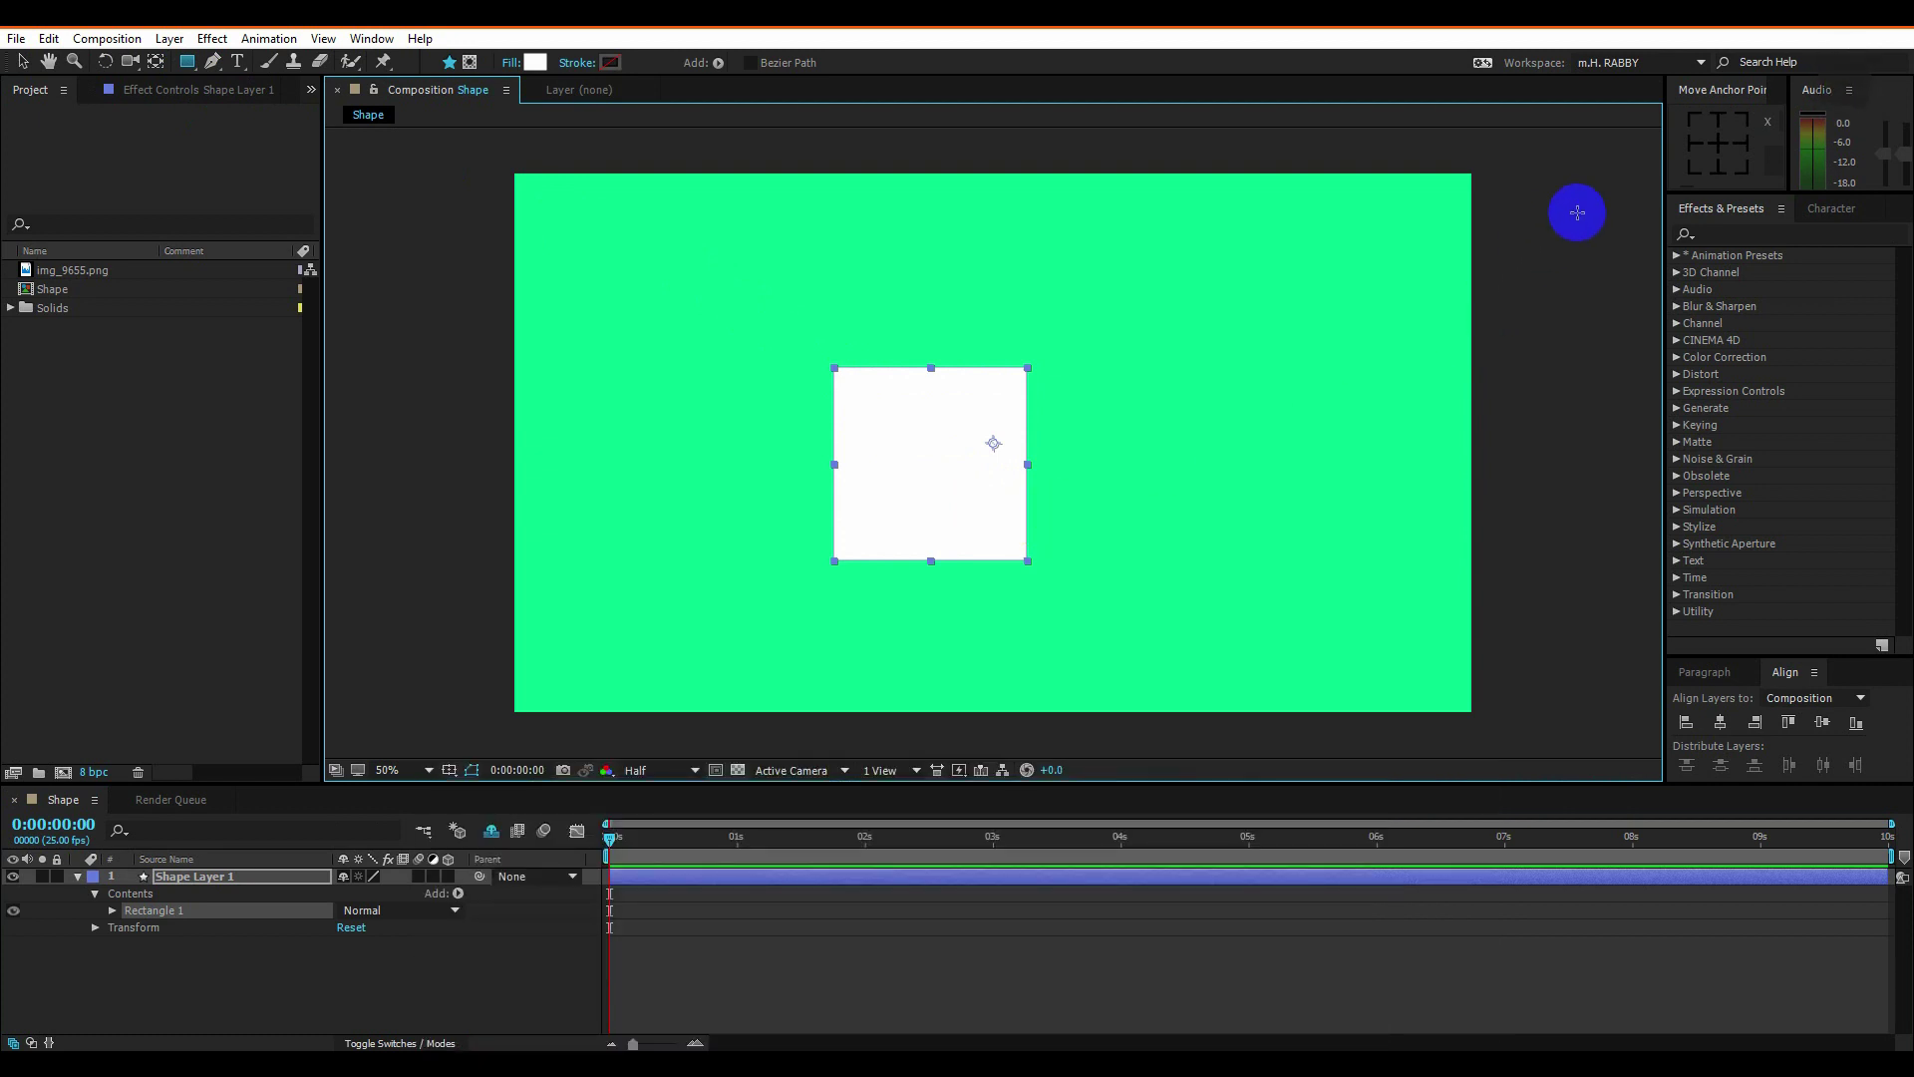
# Centre the square's anchor point and align it to the composition's horizontal and vertical centre.
pyautogui.click(1715, 143)
pyautogui.click(1720, 722)
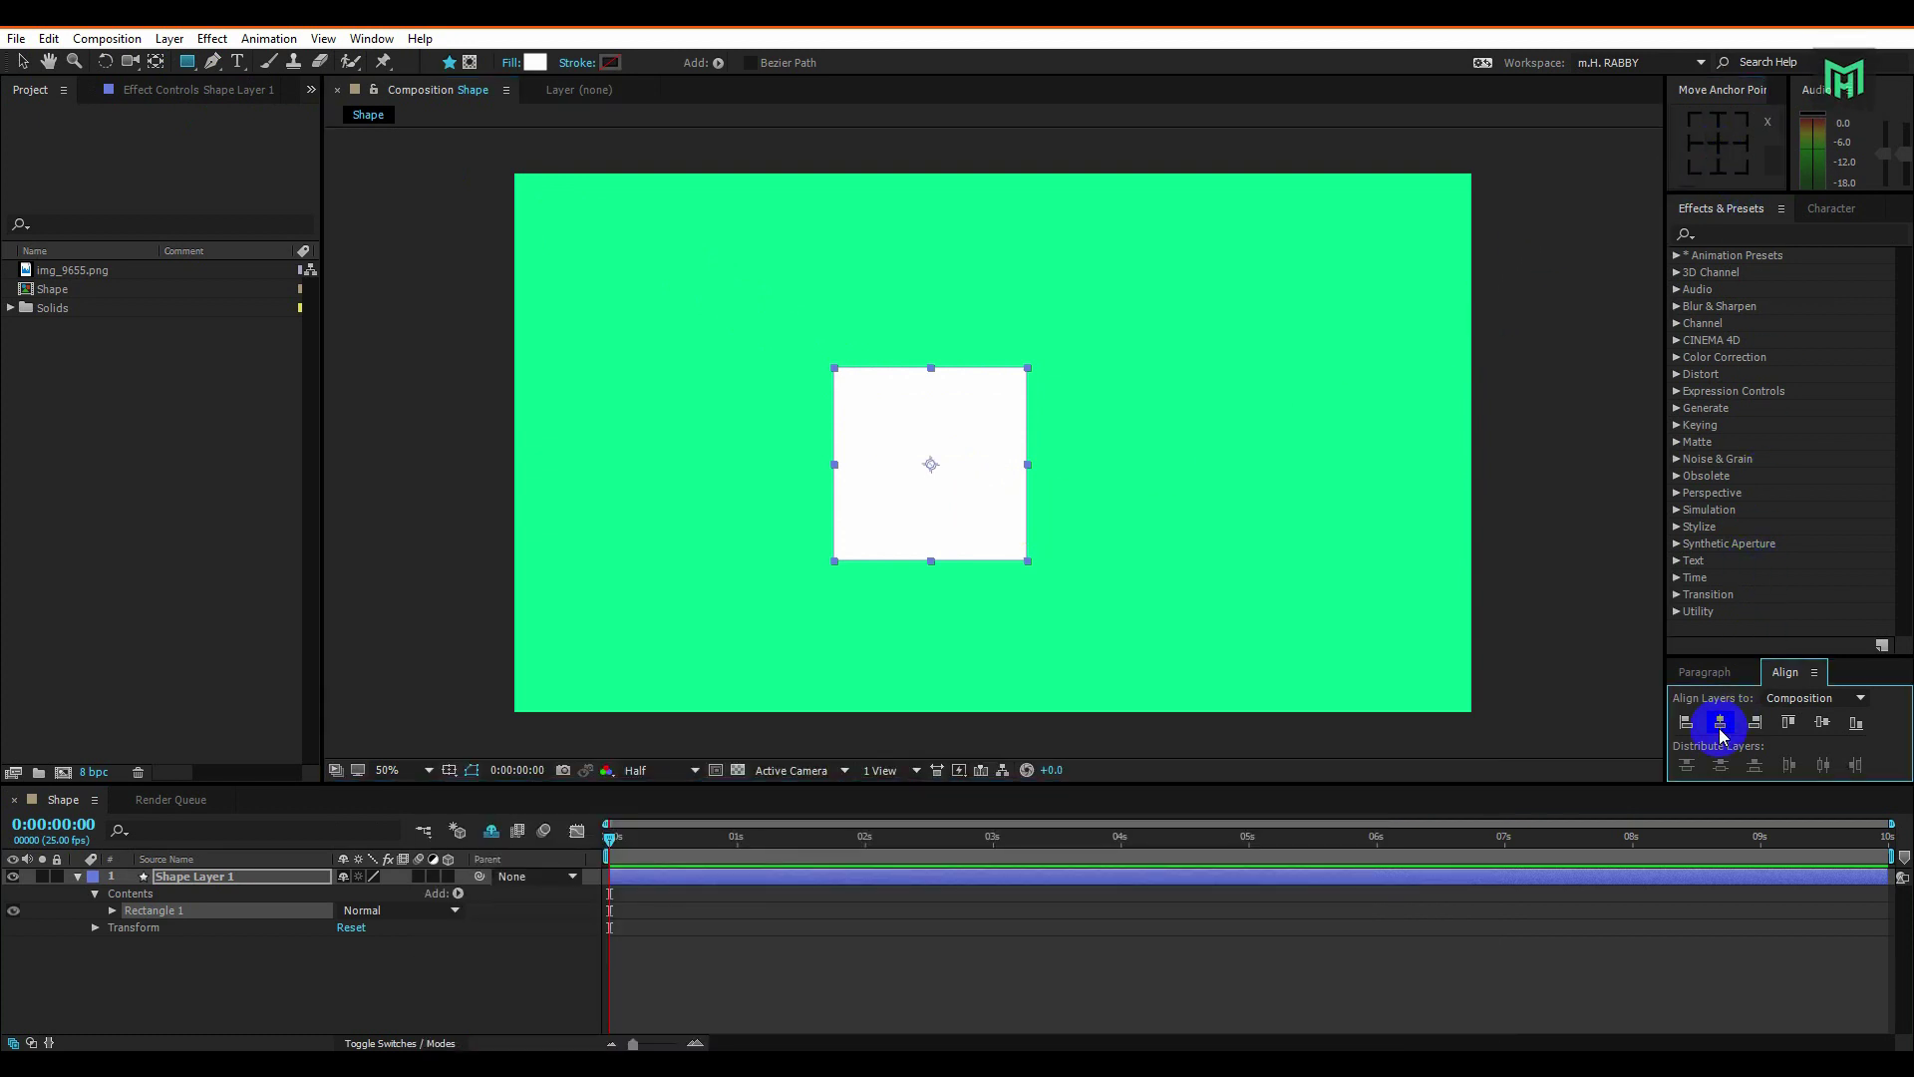
pyautogui.click(1819, 724)
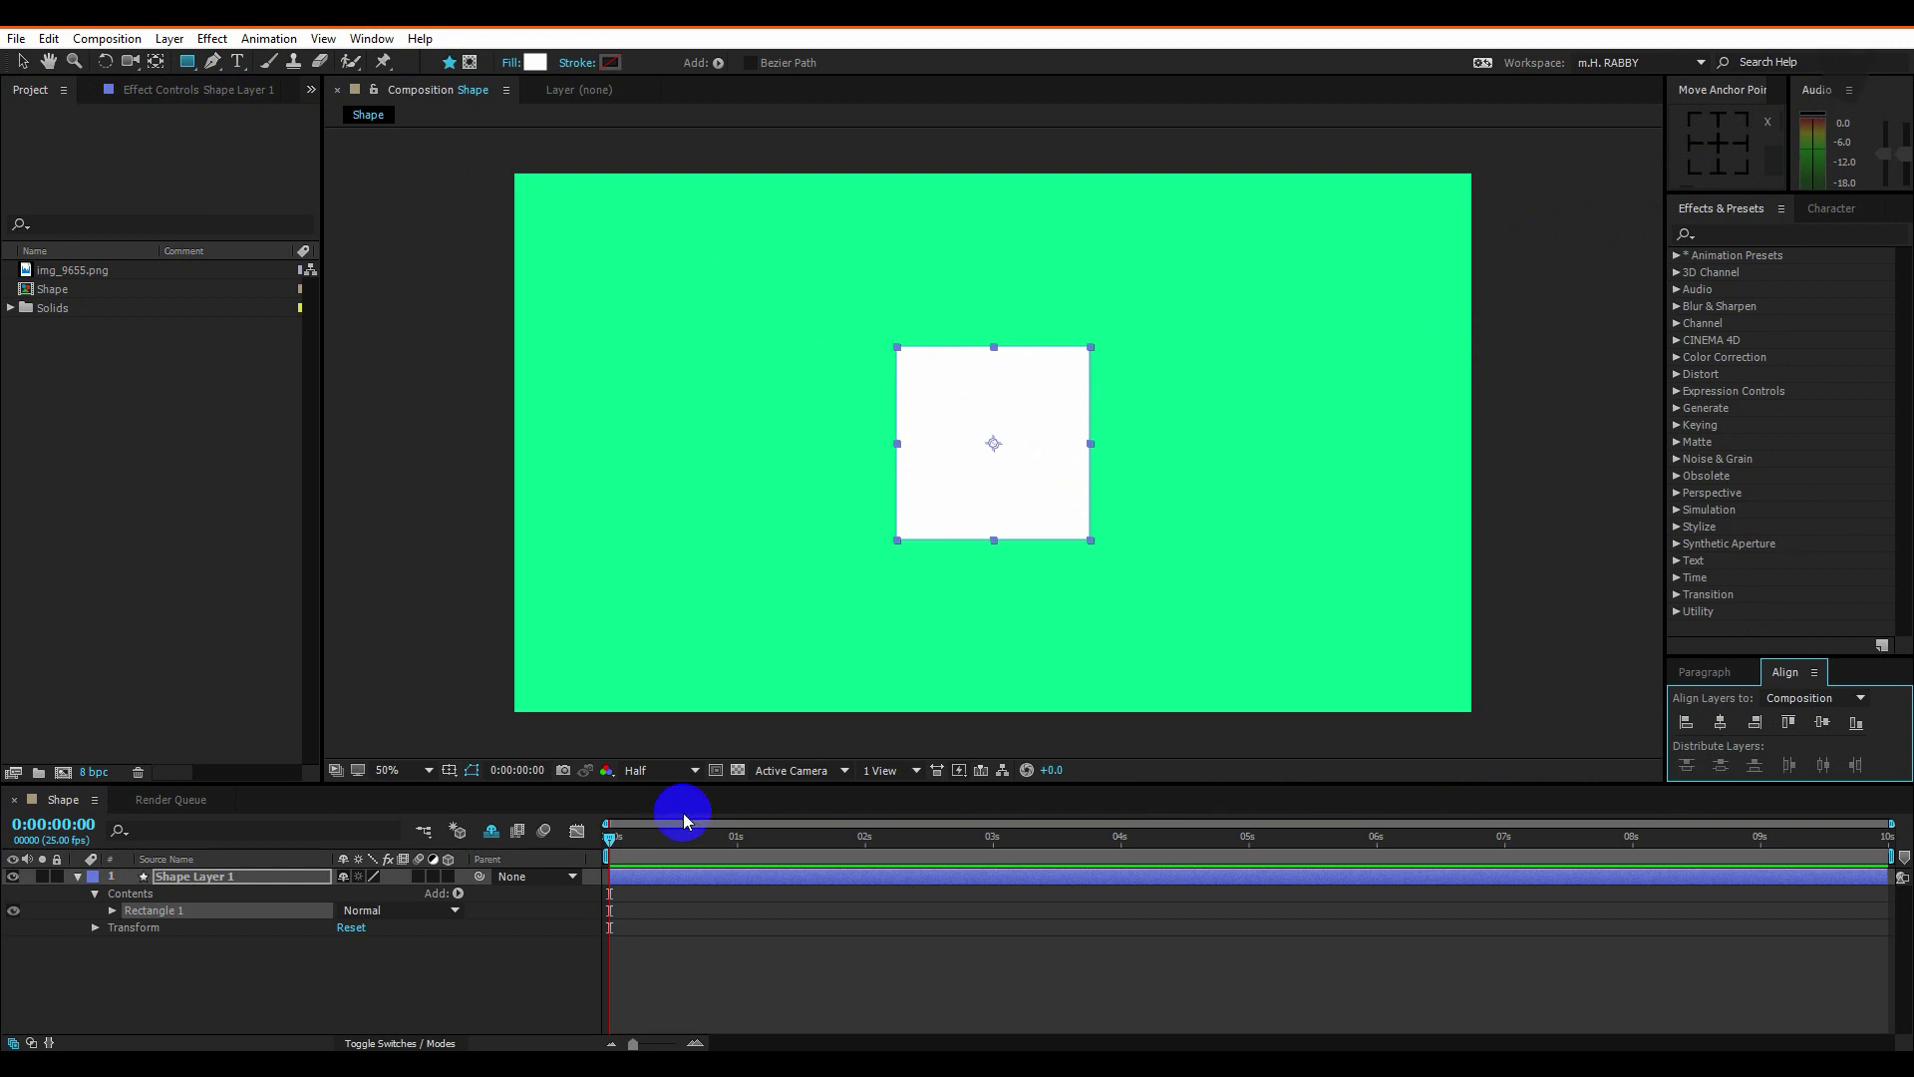
pyautogui.click(359, 974)
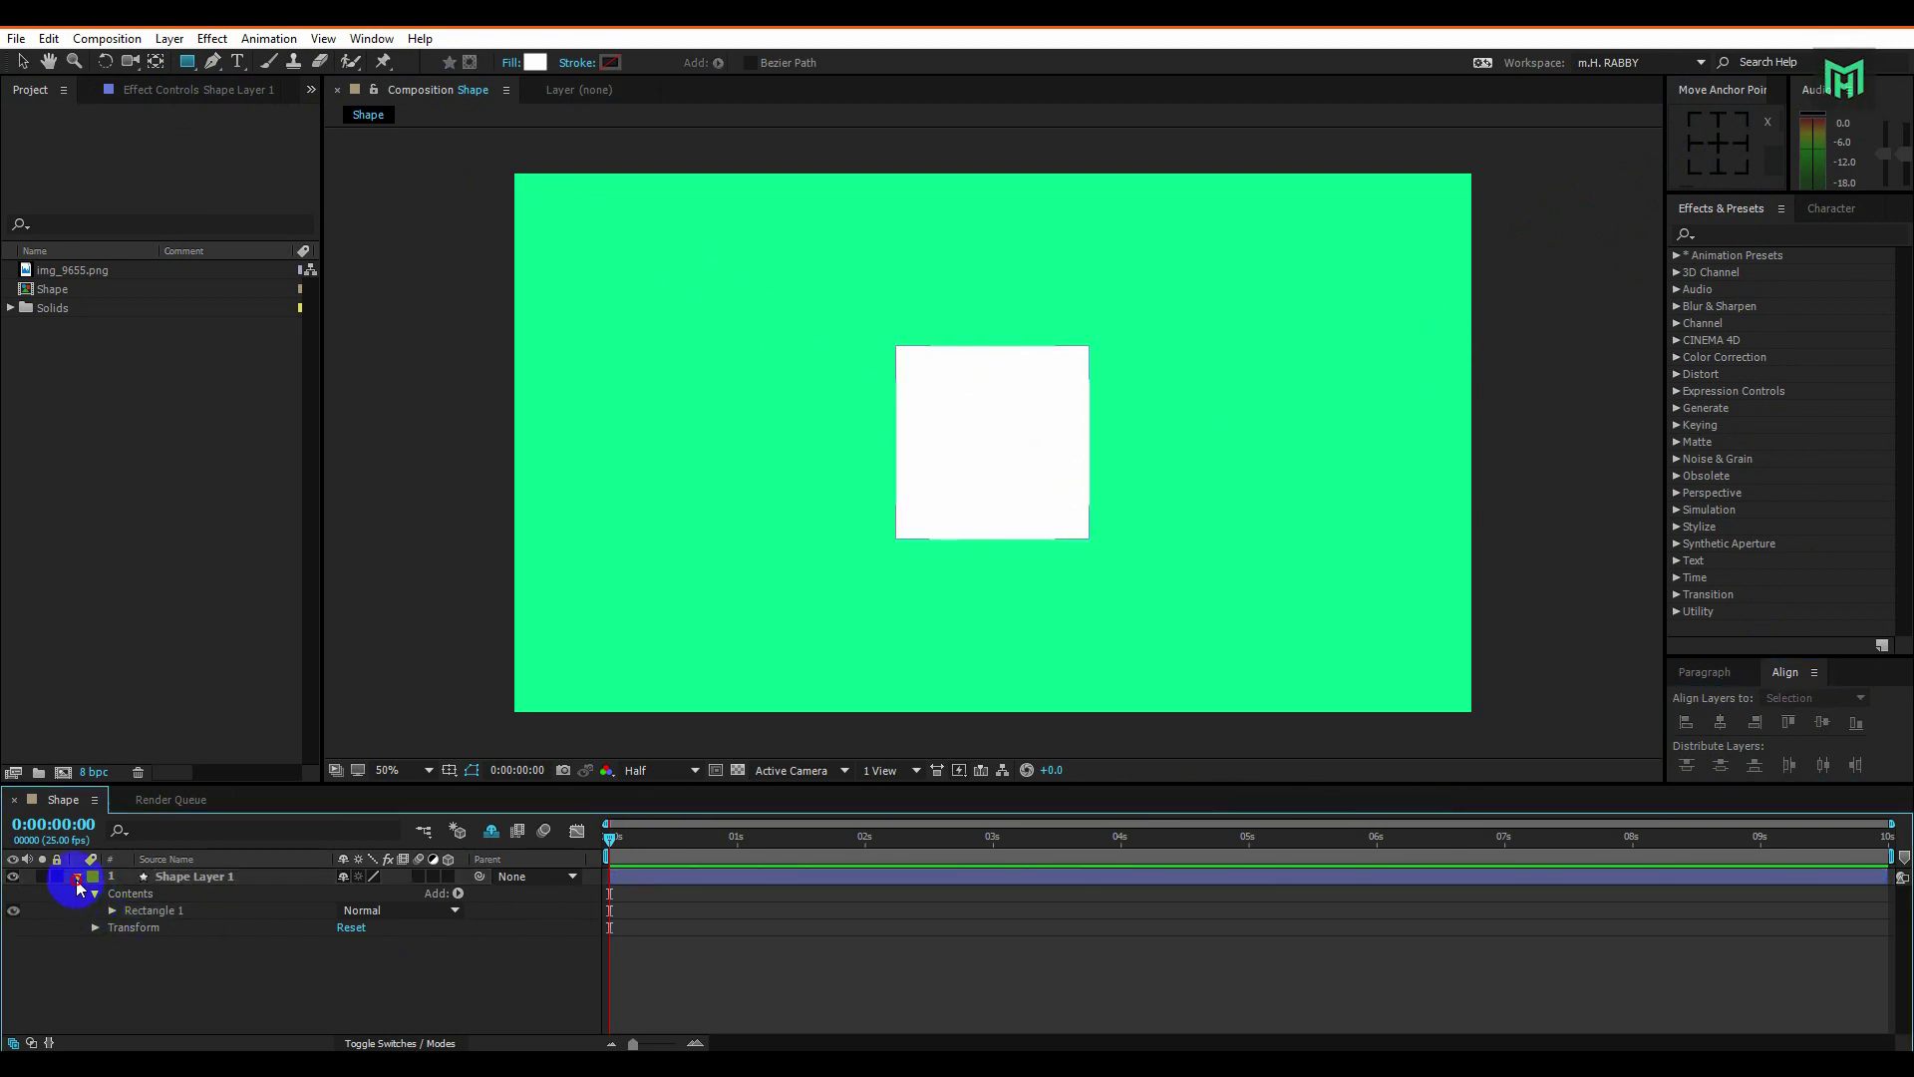
pyautogui.click(177, 929)
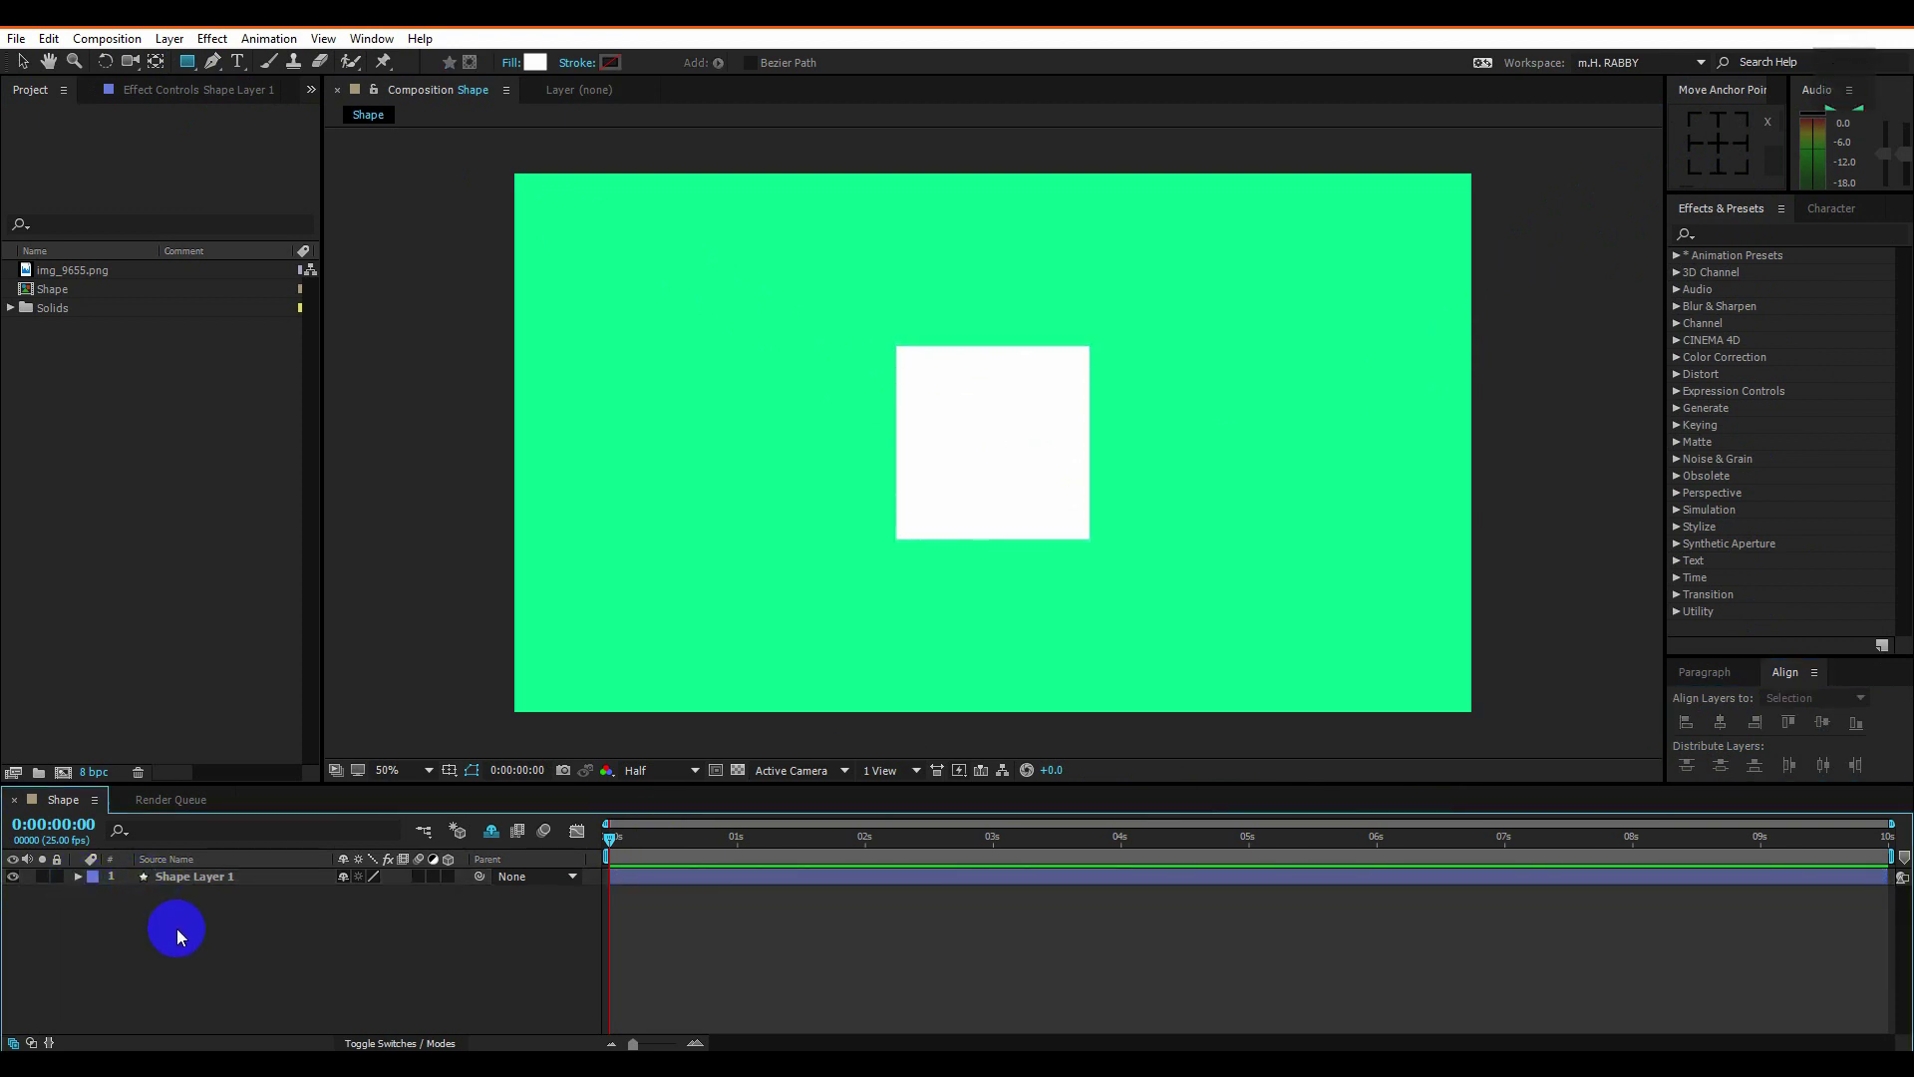
pyautogui.moveTo(186, 66); pyautogui.dragTo(257, 130)
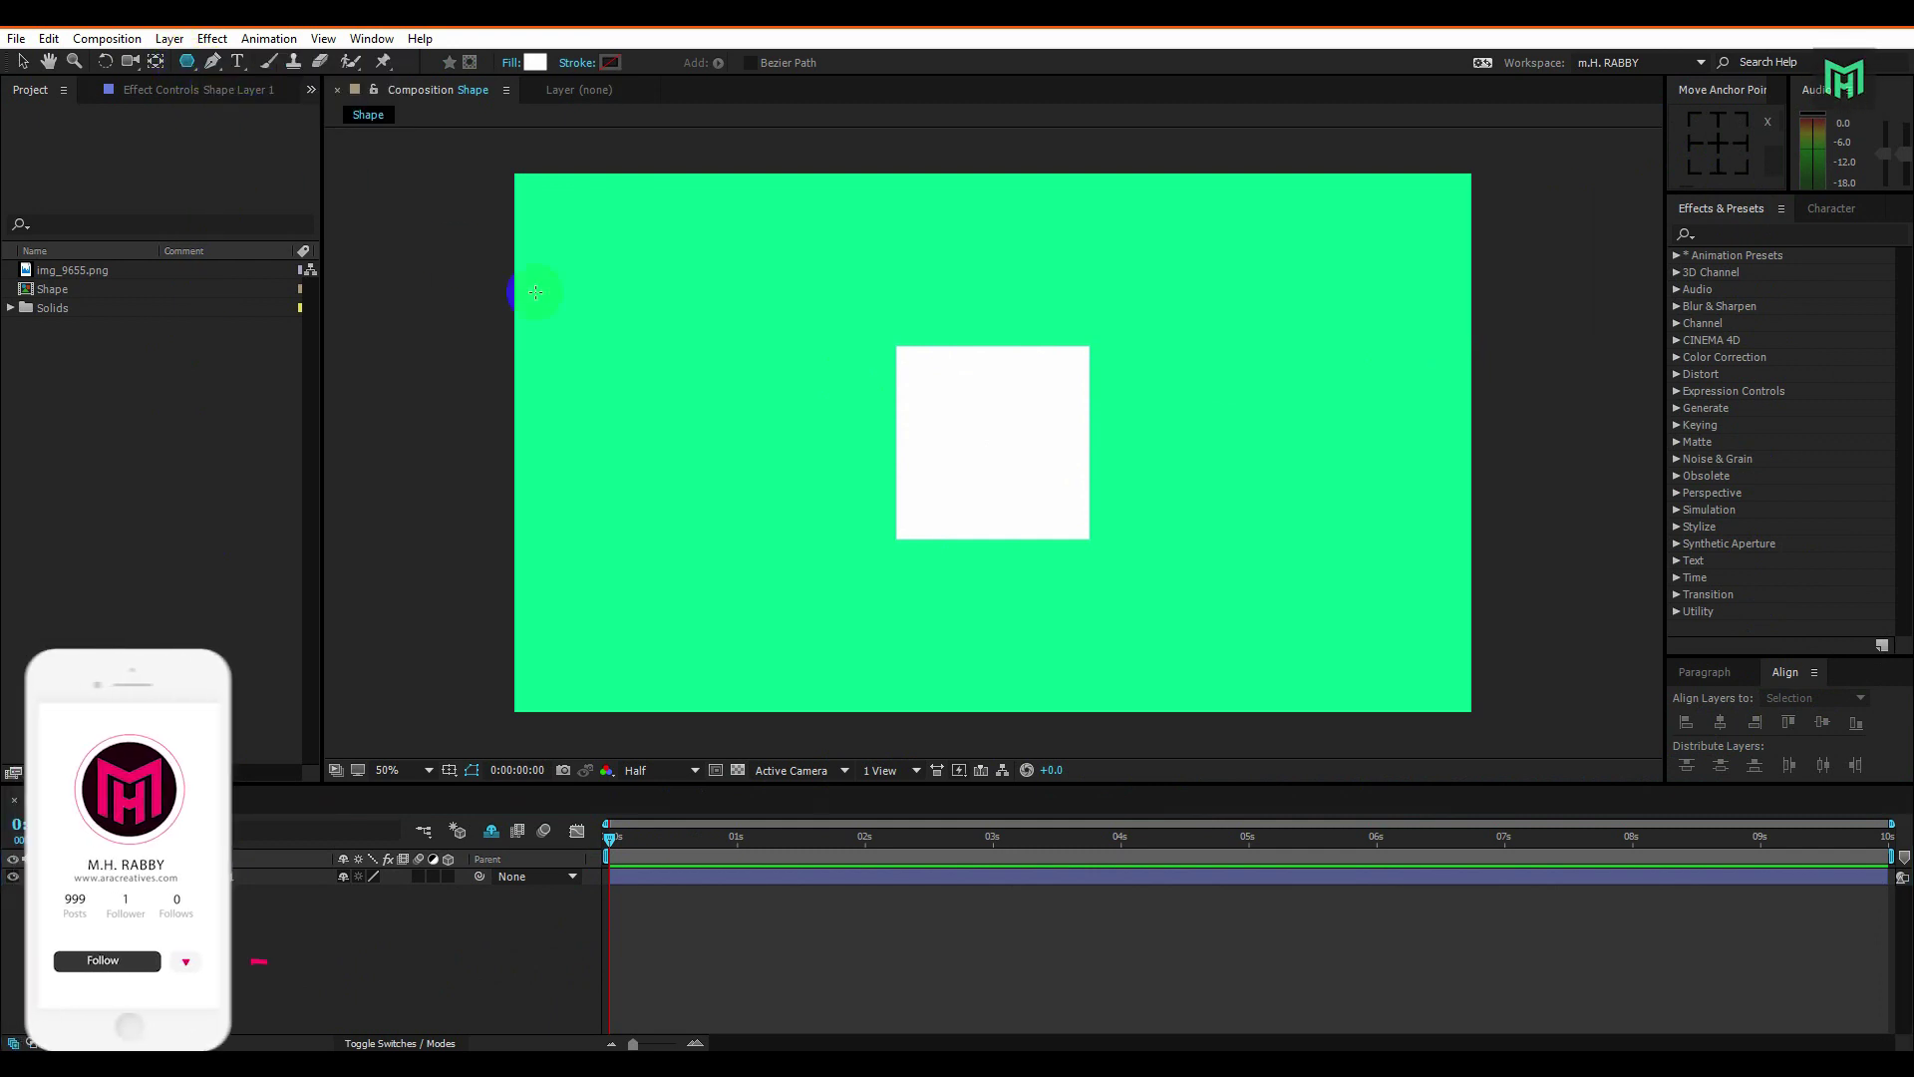
# Draw a pentagon, centre its anchor and align it to the composition centre.
pyautogui.moveTo(667, 300); pyautogui.dragTo(758, 380)
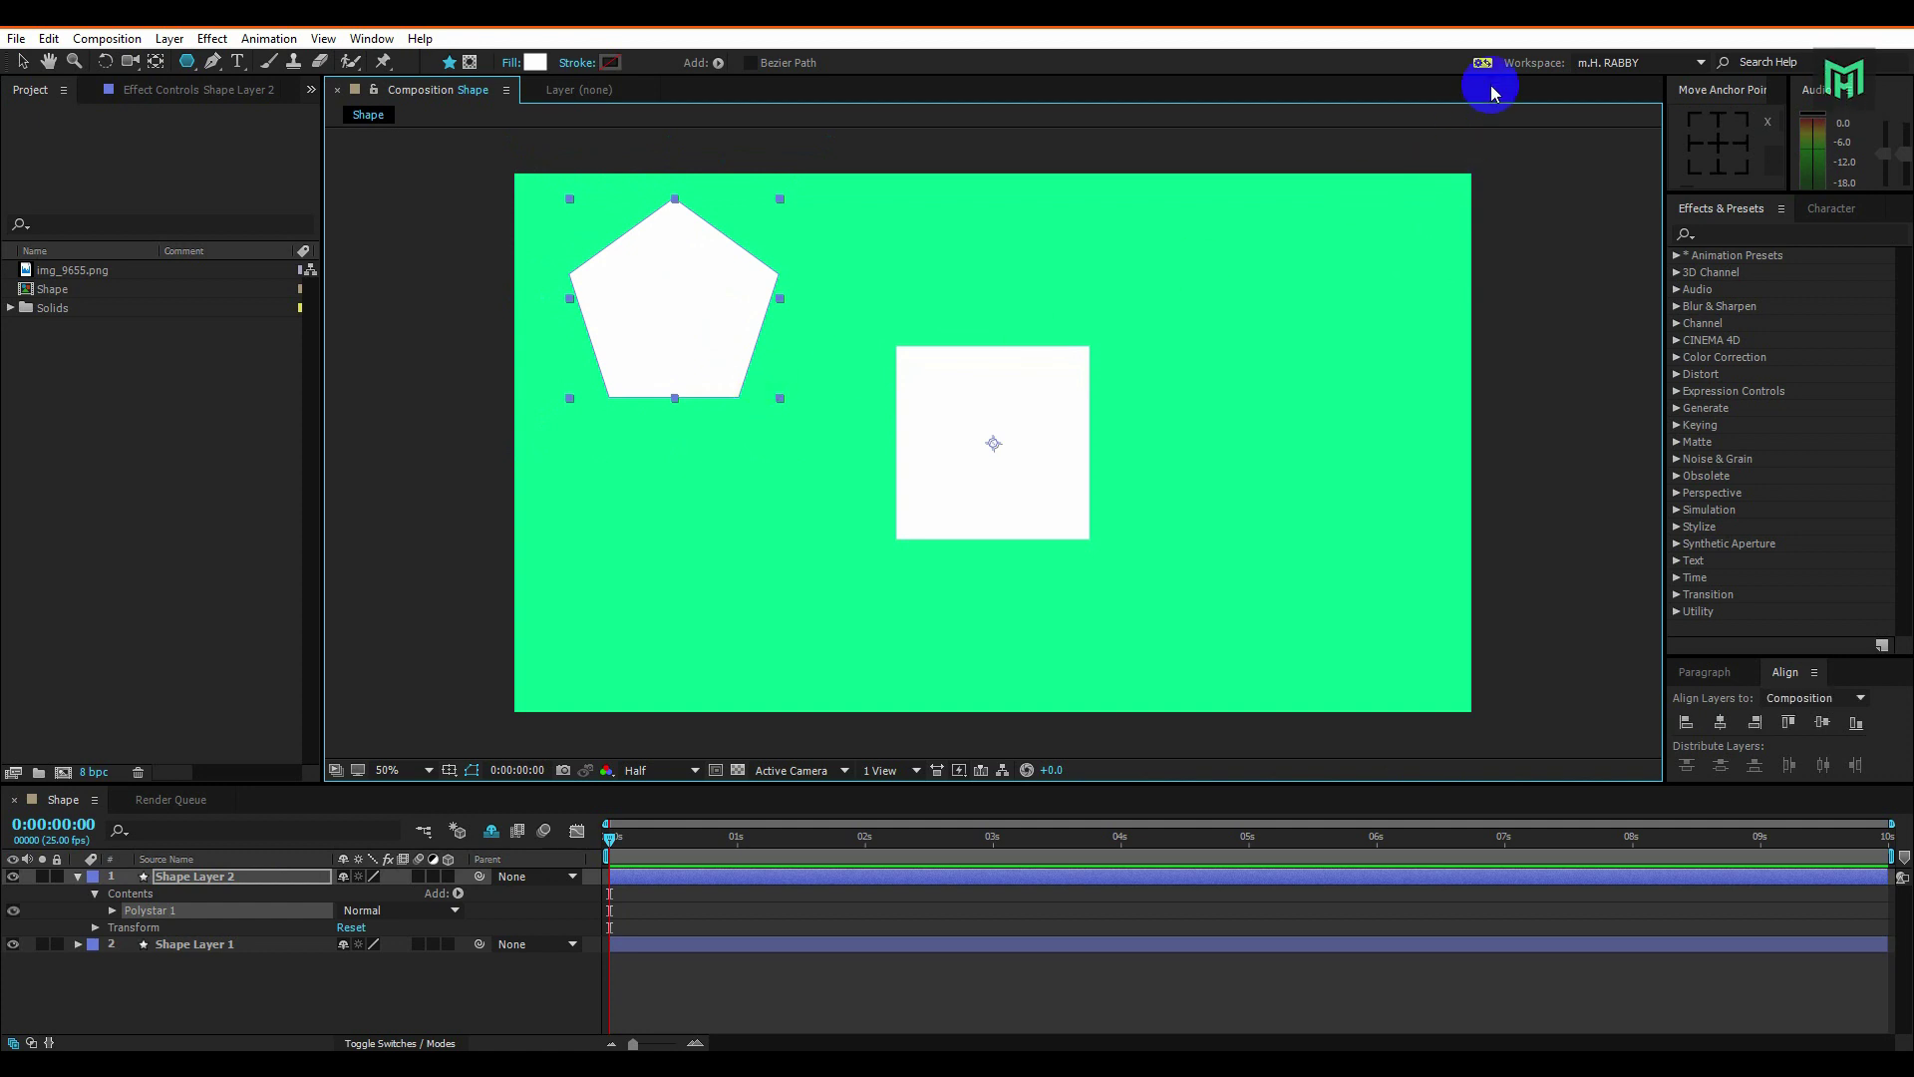
pyautogui.click(1717, 144)
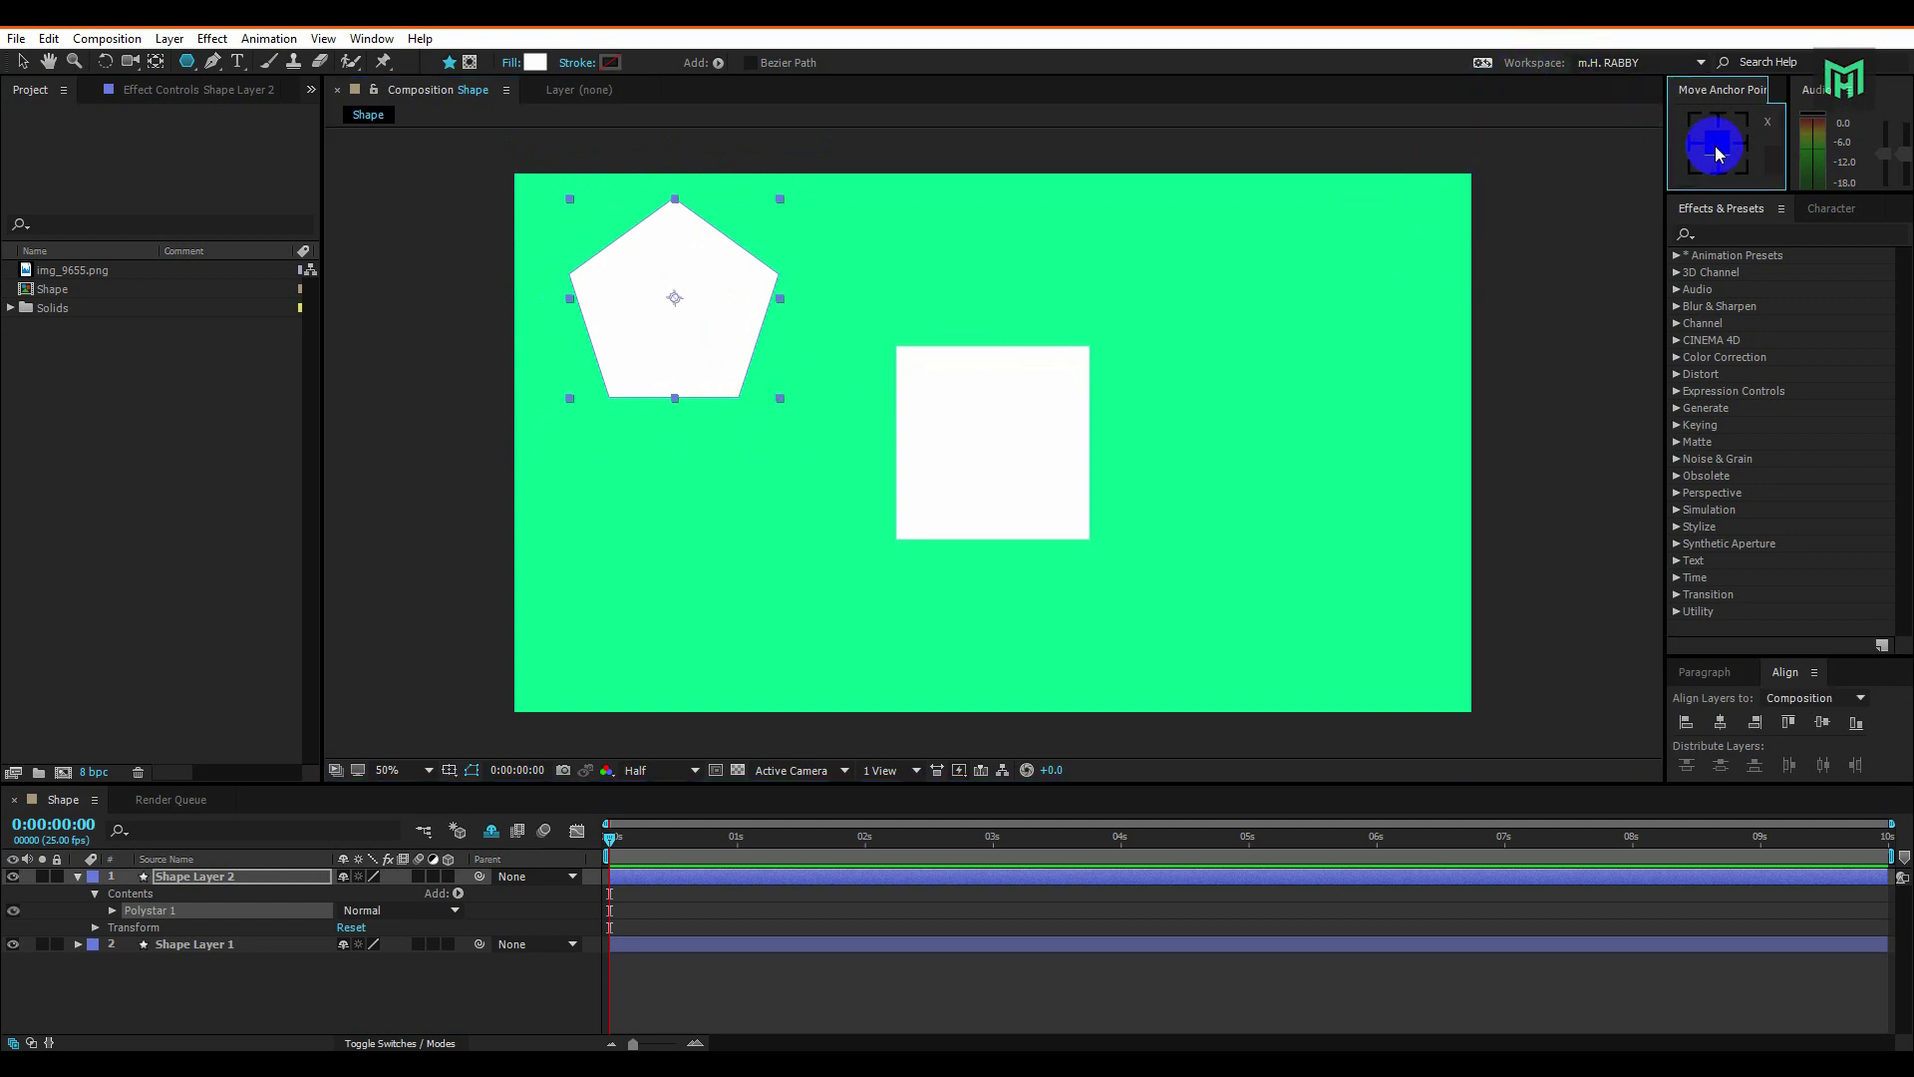
pyautogui.click(1724, 724)
pyautogui.click(1824, 724)
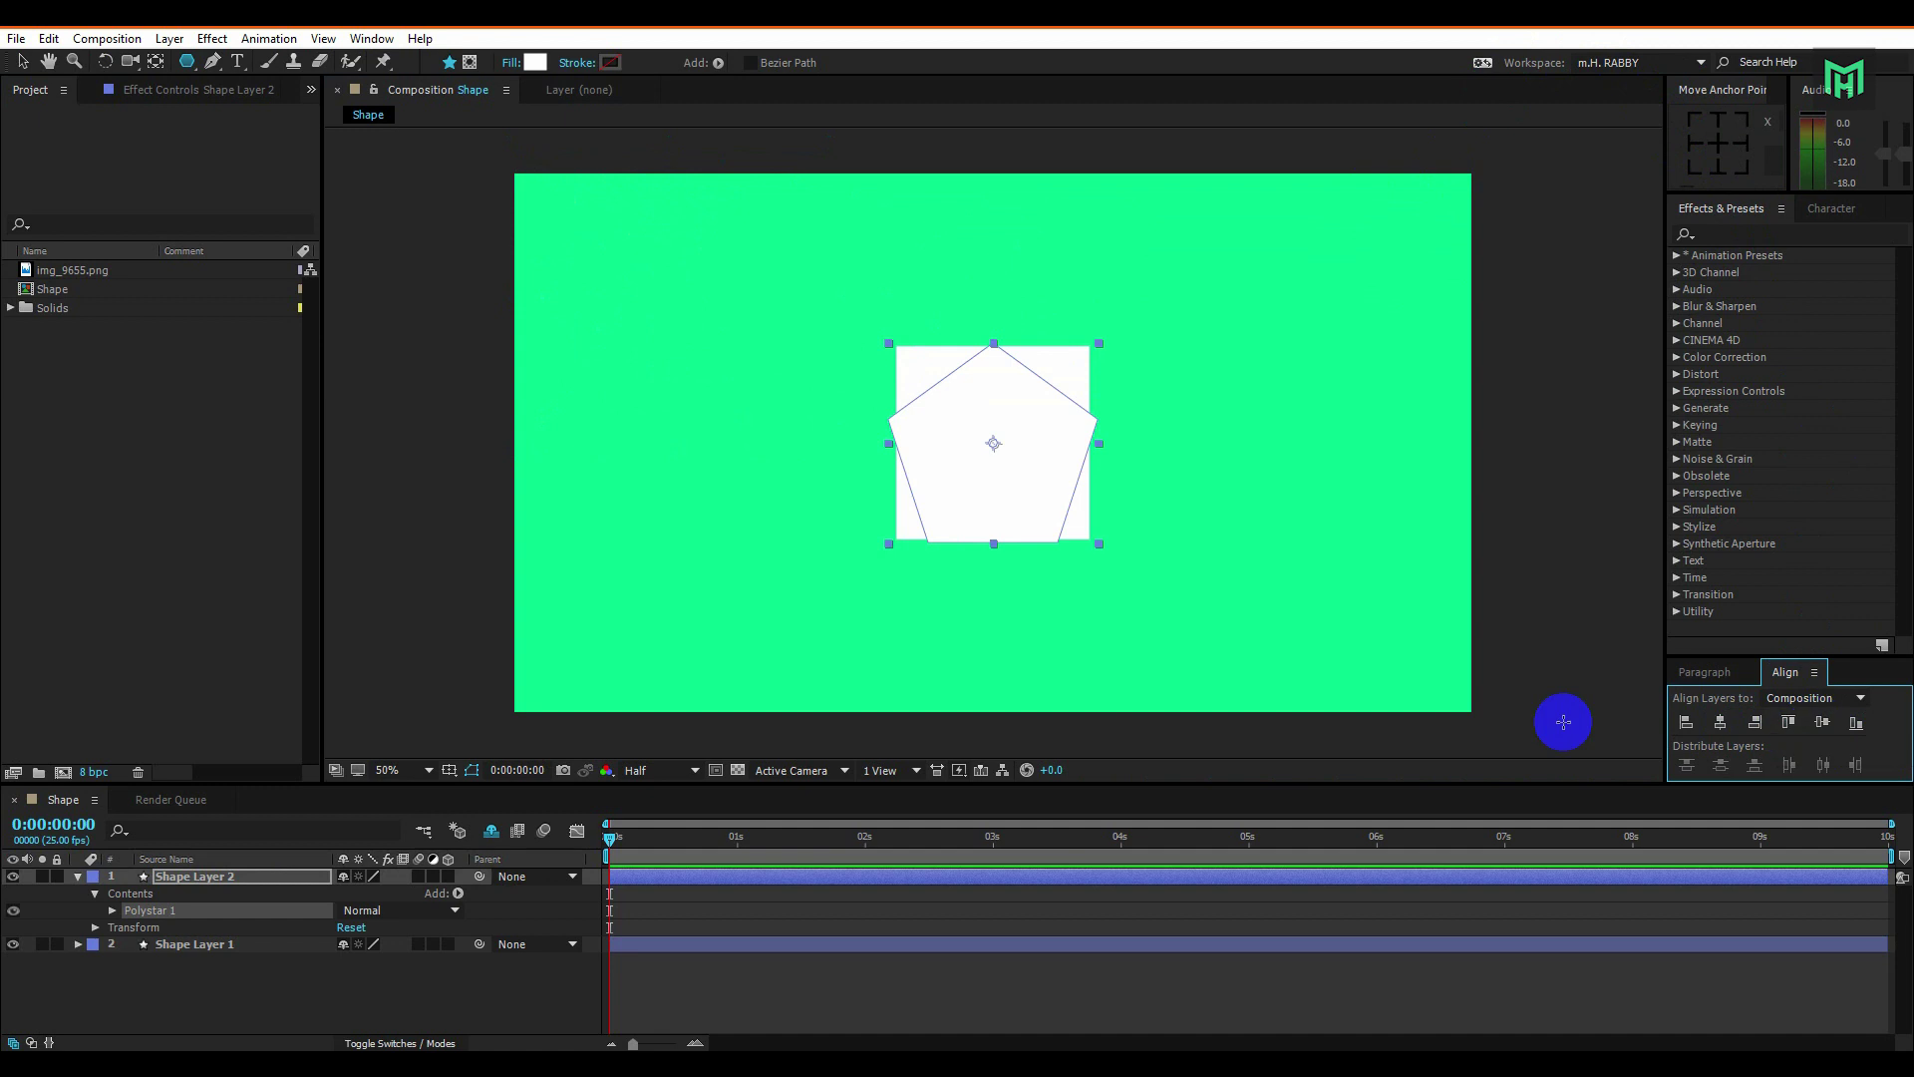
pyautogui.click(304, 982)
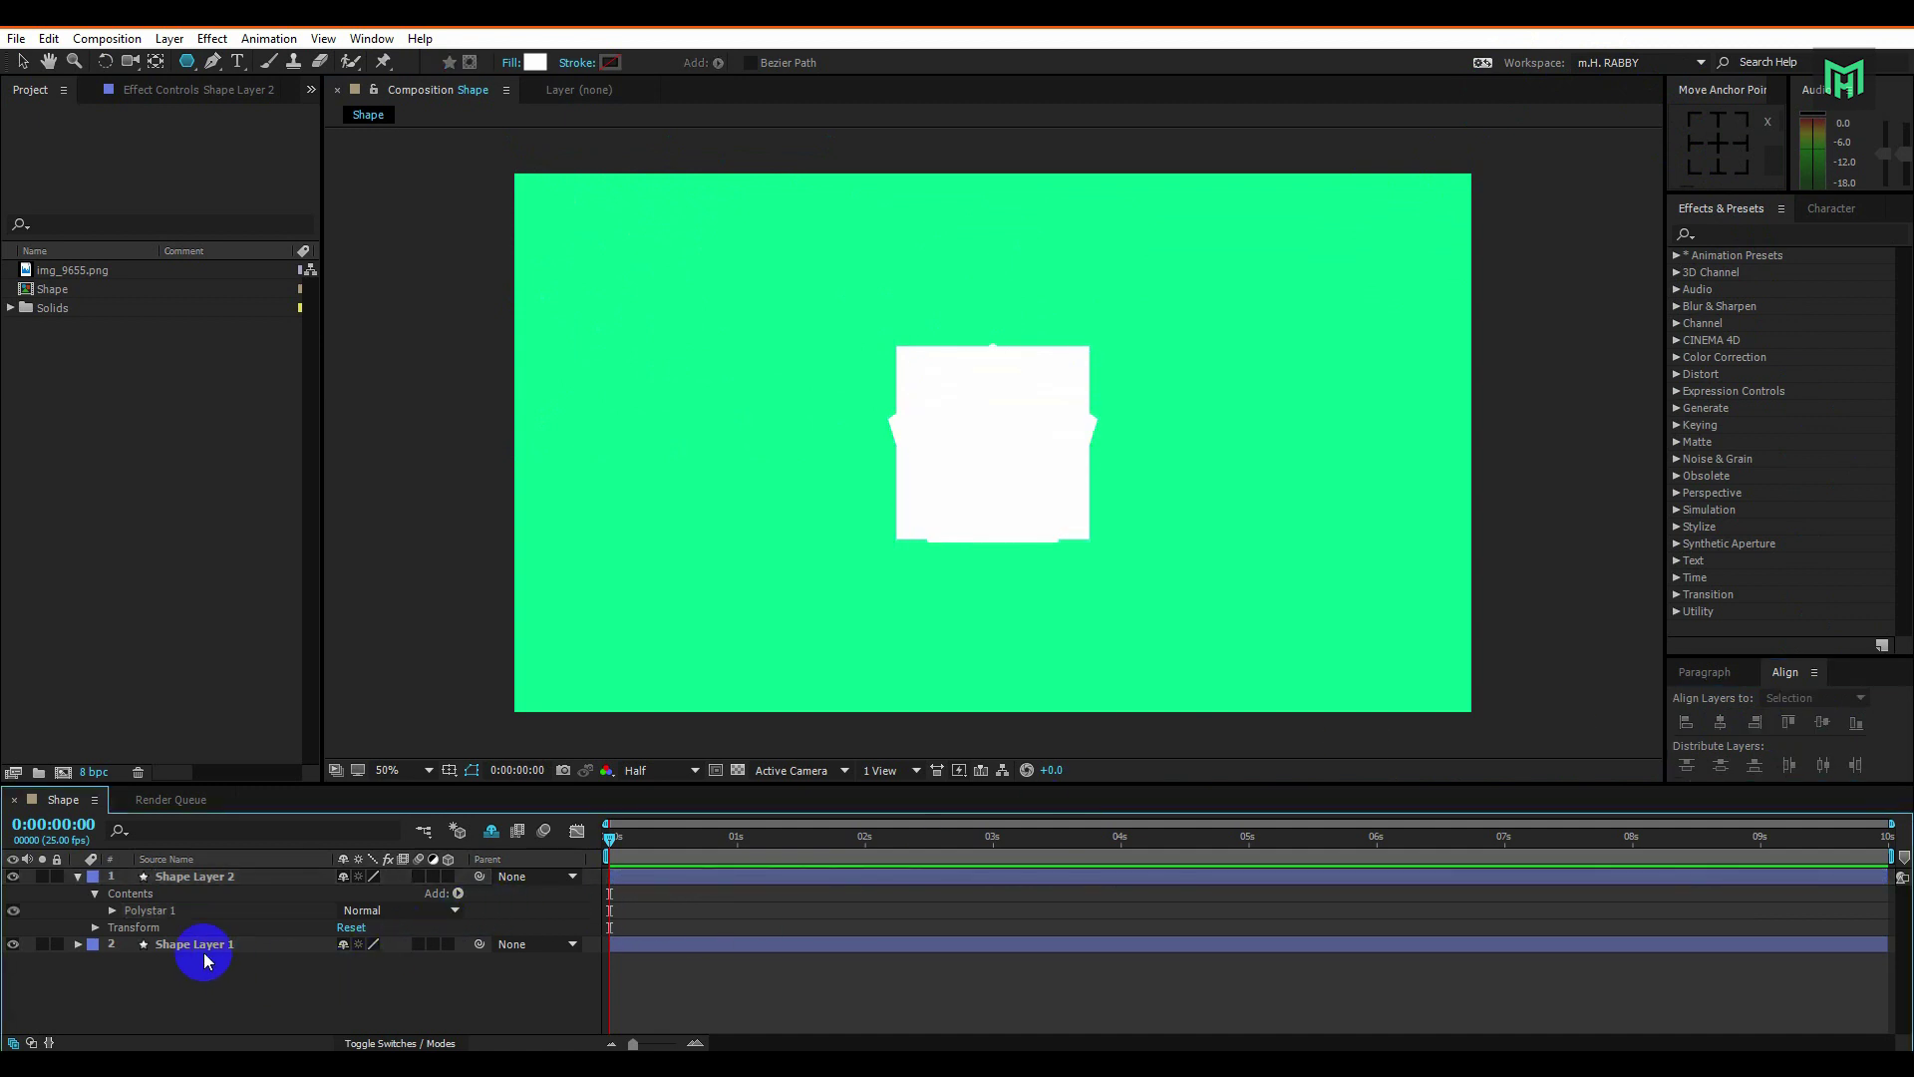
pyautogui.click(78, 877)
pyautogui.click(198, 877)
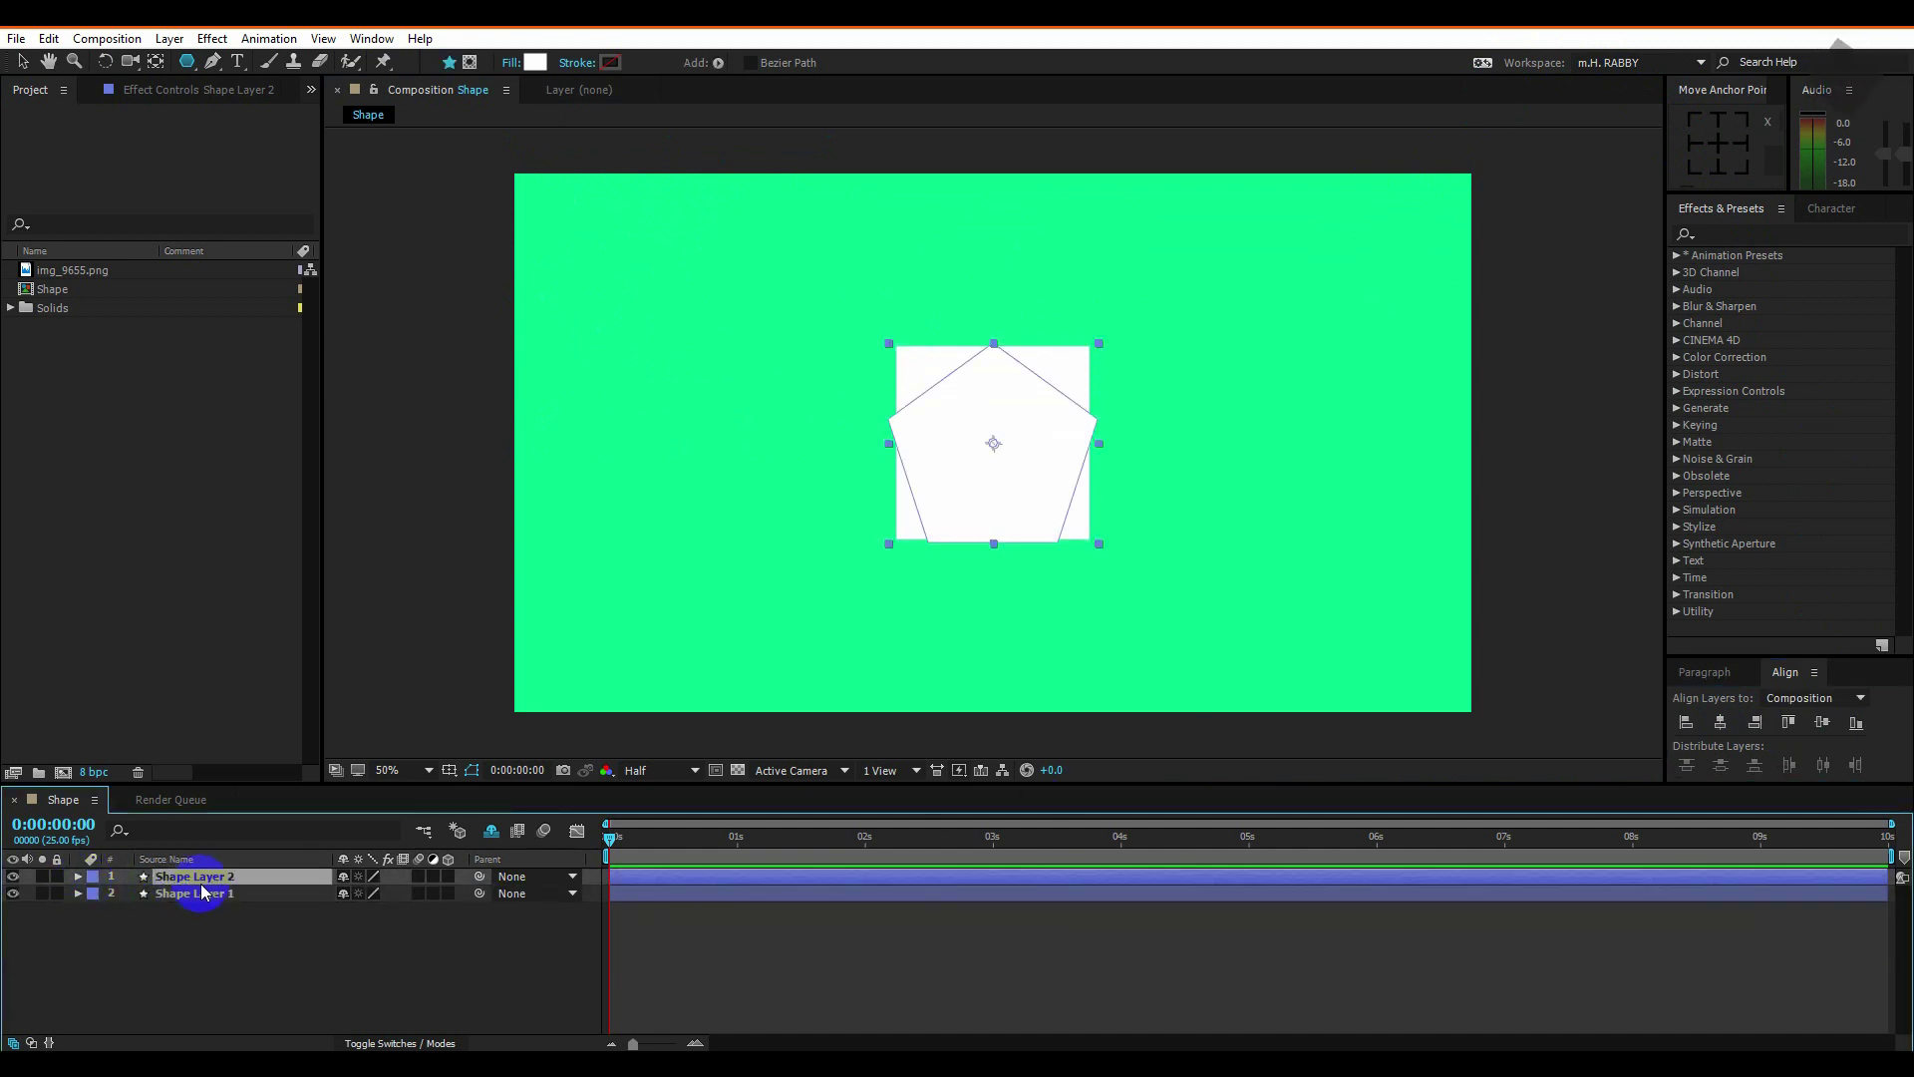
# Change the pentagon's fill colour to pink E47A7A.
pyautogui.click(534, 61)
pyautogui.moveTo(1217, 697); pyautogui.dragTo(1151, 709)
pyautogui.click(1438, 684)
# Draw an ellipse to the left of the pentagon with the Ellipse Tool.
pyautogui.click(229, 959)
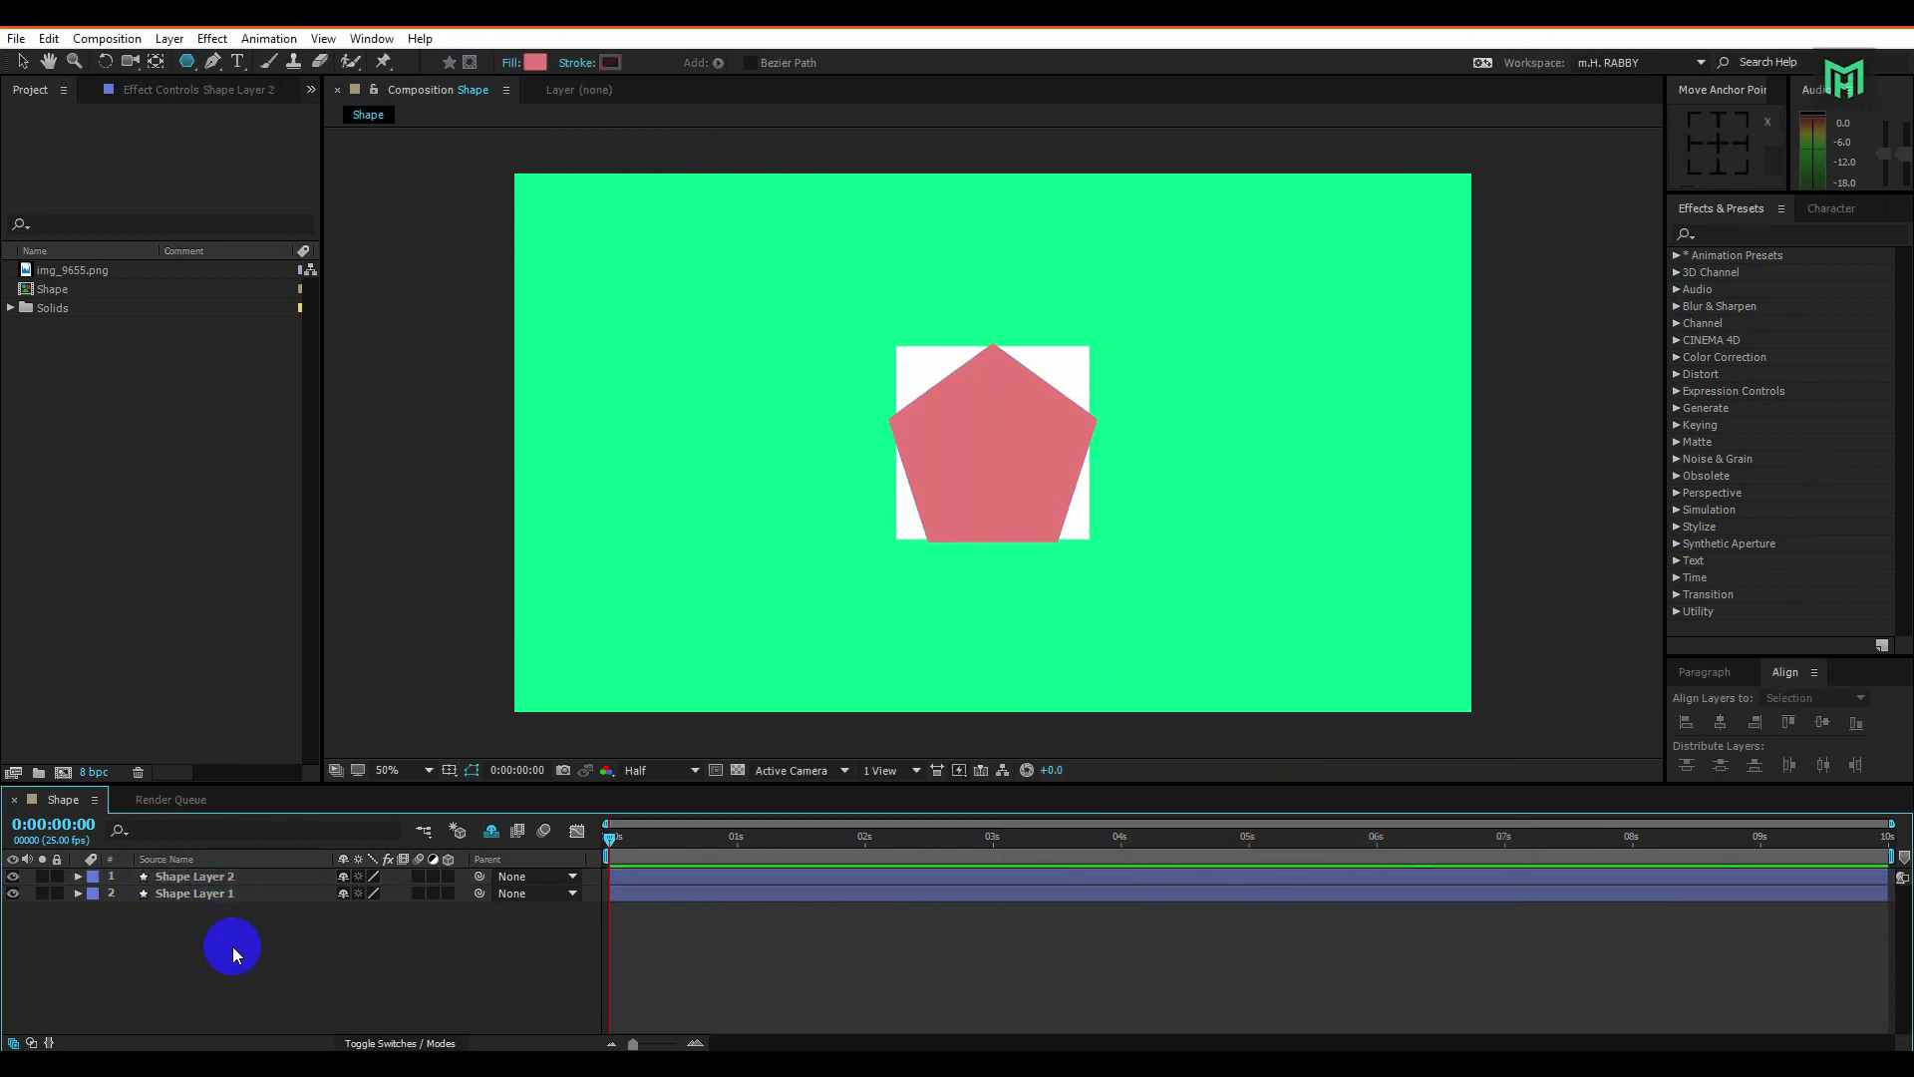
pyautogui.moveTo(198, 74); pyautogui.dragTo(248, 117)
pyautogui.moveTo(679, 339); pyautogui.dragTo(819, 471)
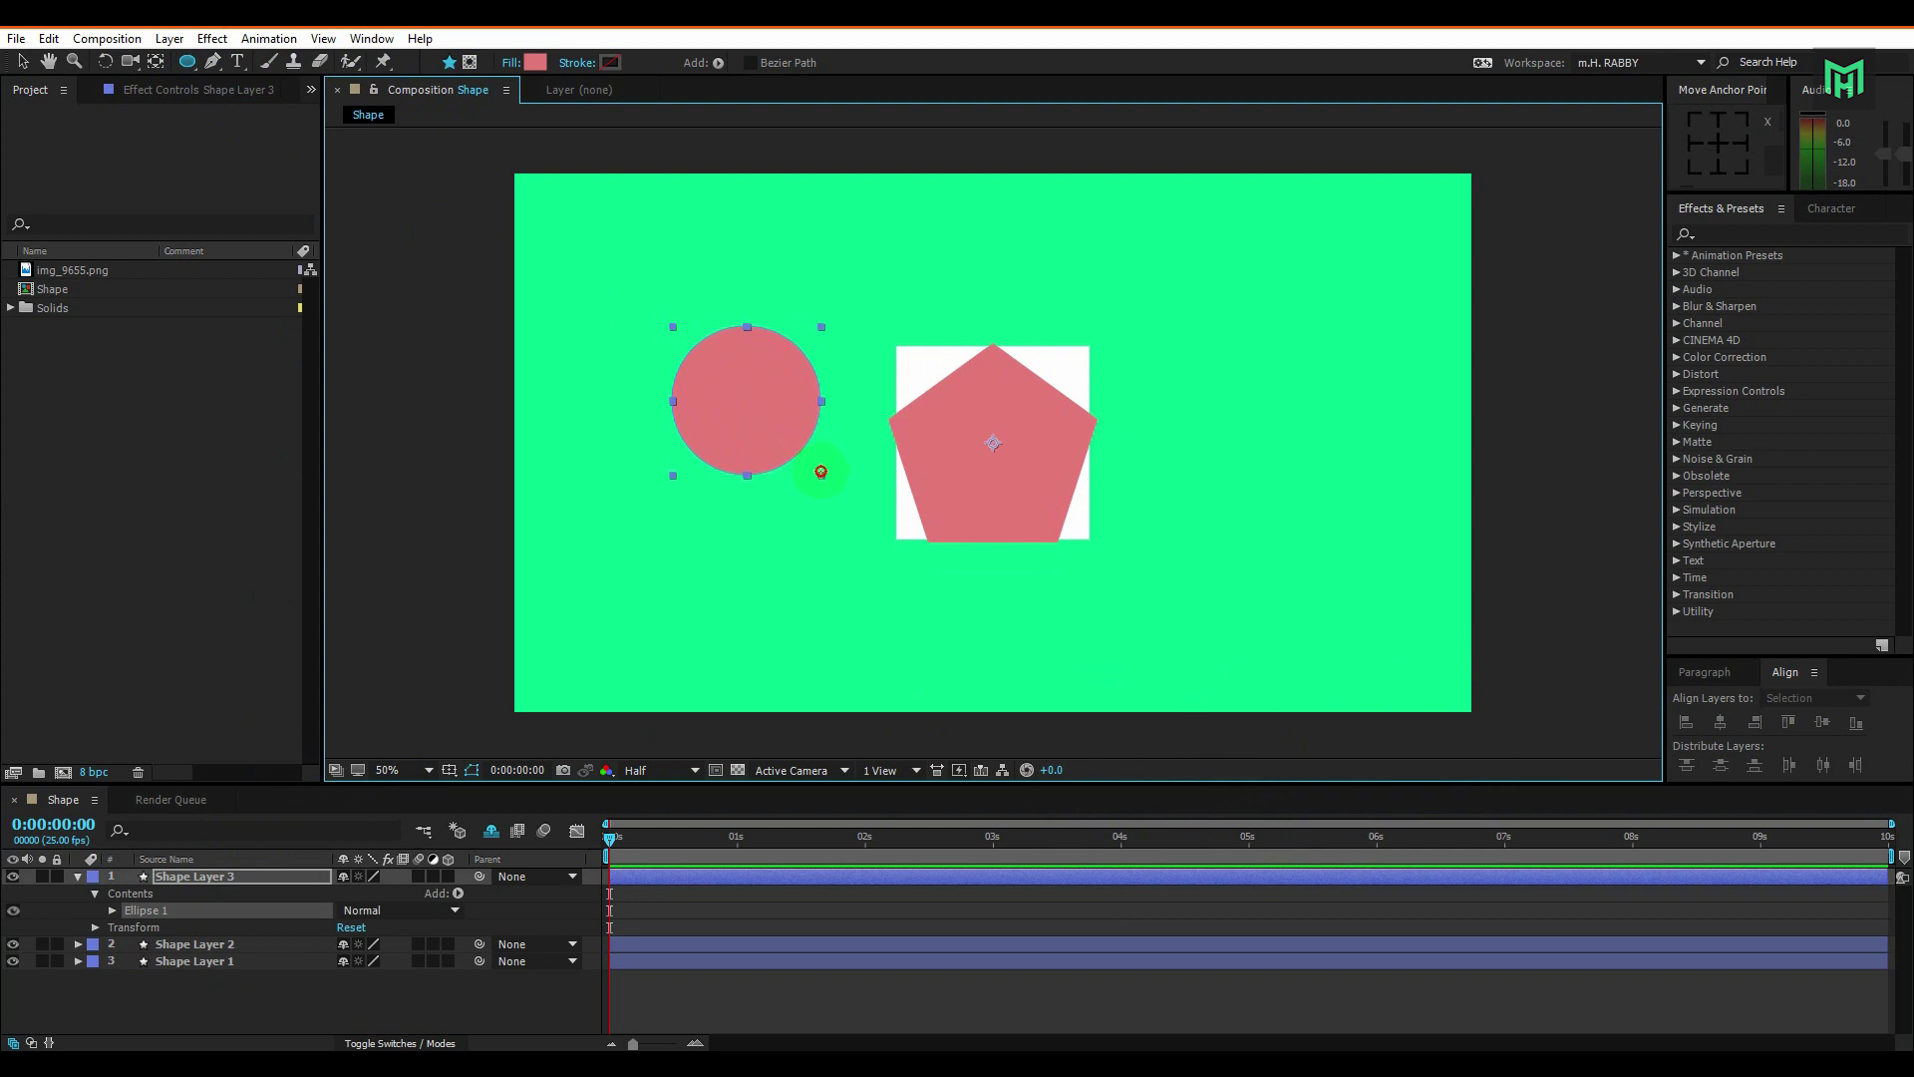
# Centre the ellipse's anchor, align it to the composition centre, and fill it green.
pyautogui.click(1718, 142)
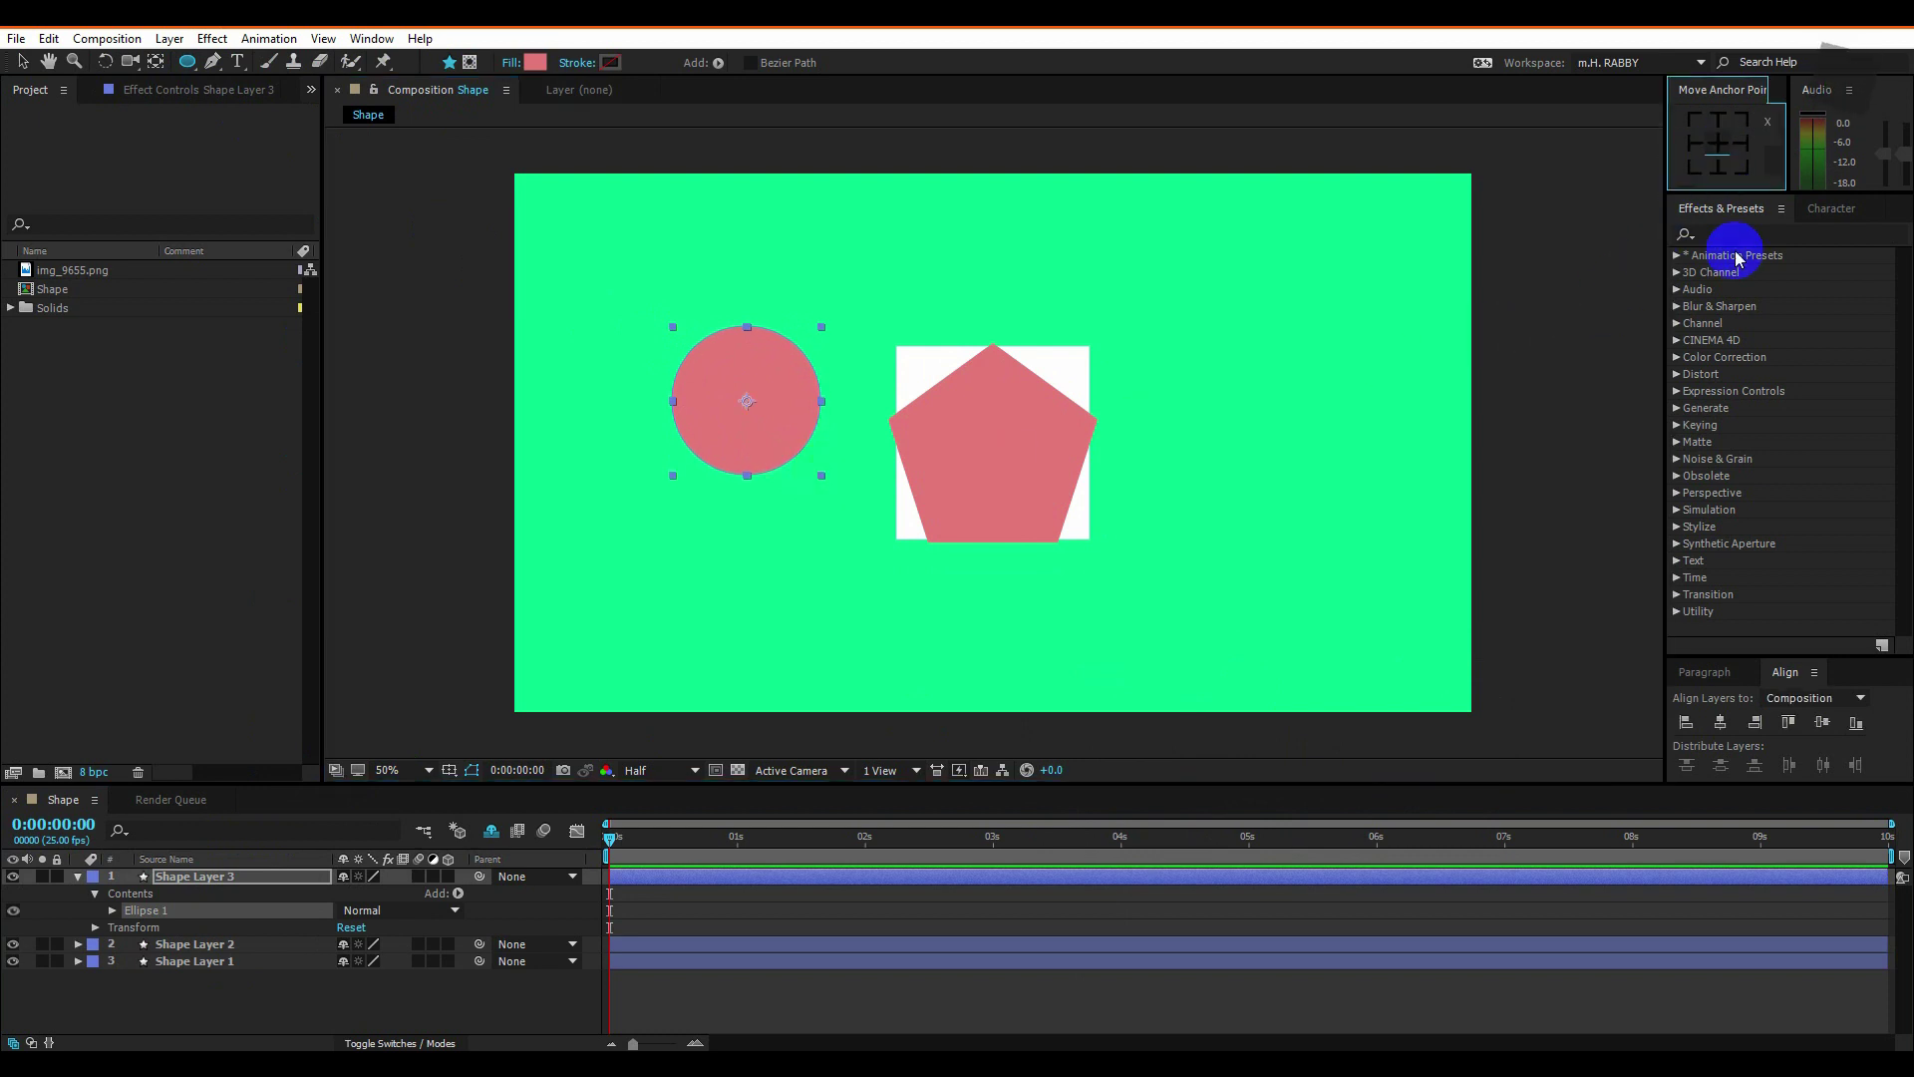
pyautogui.click(1726, 727)
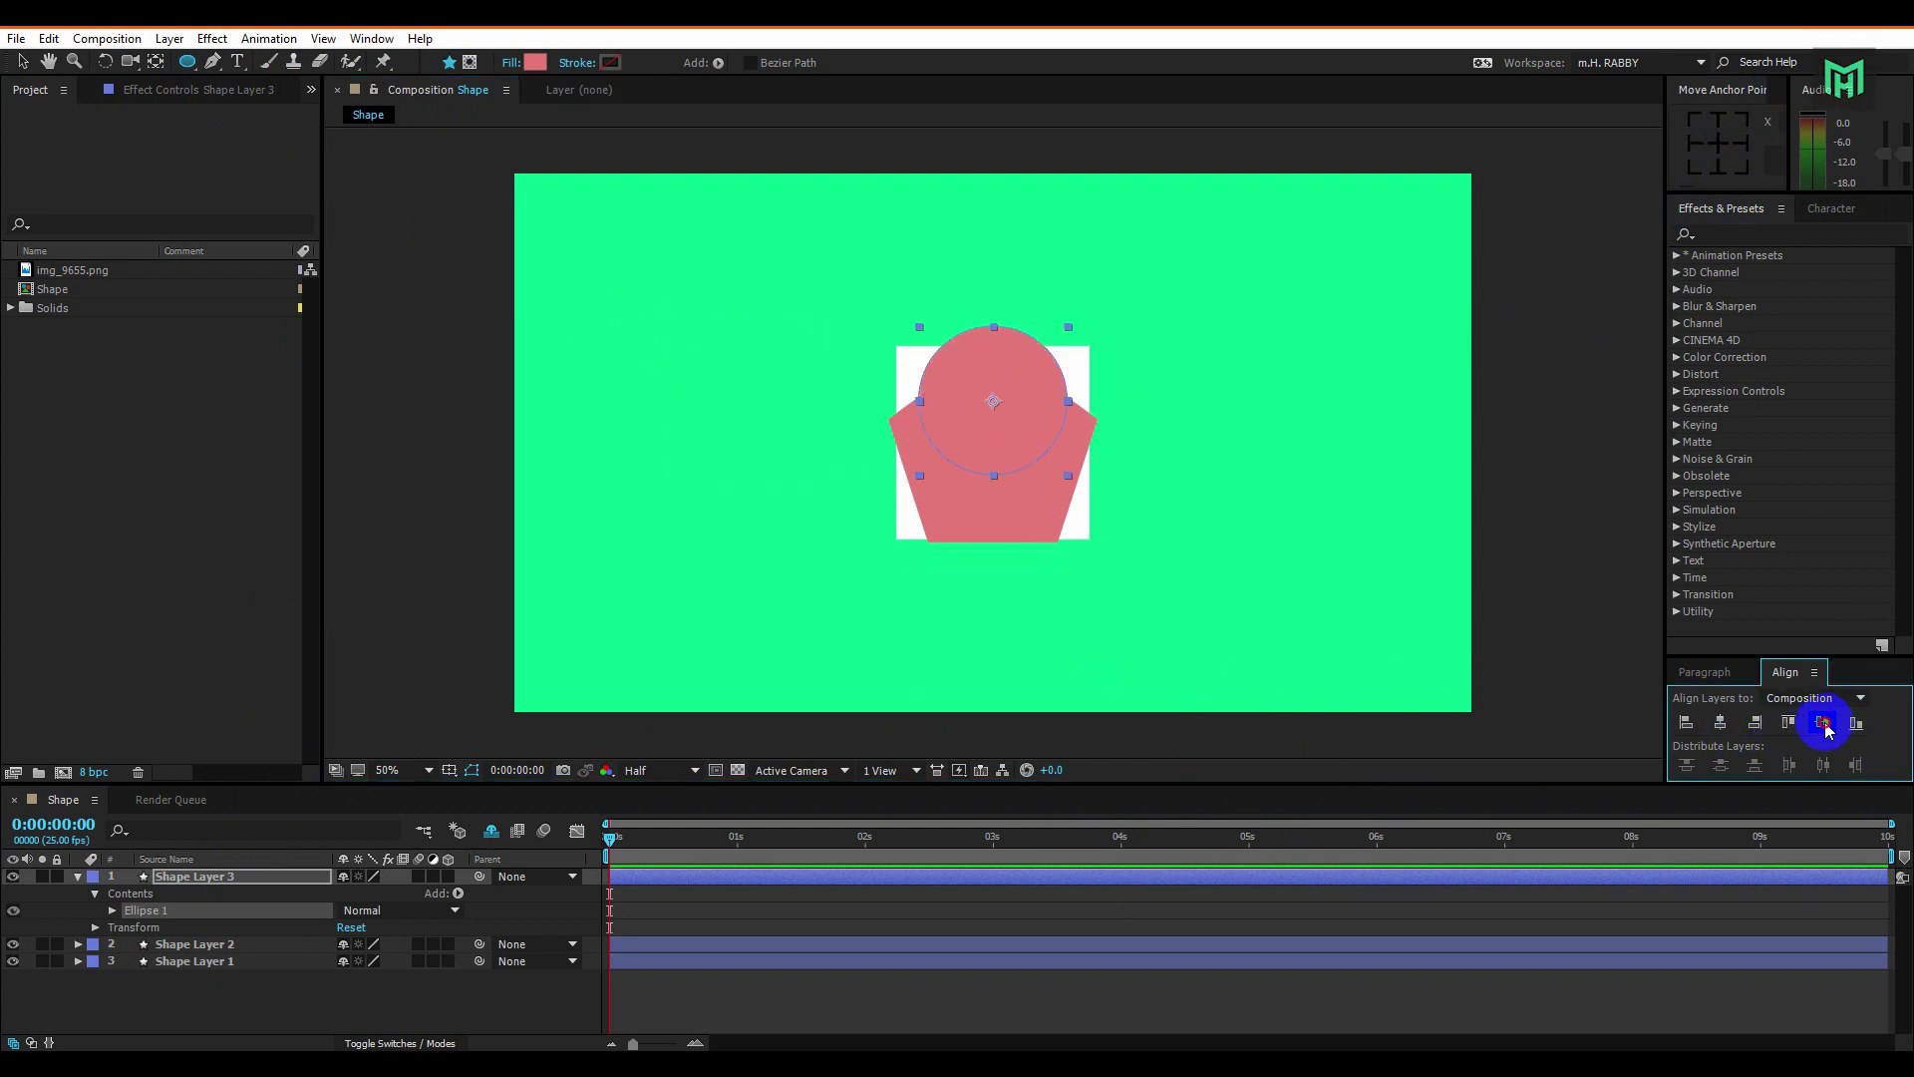
pyautogui.click(1823, 724)
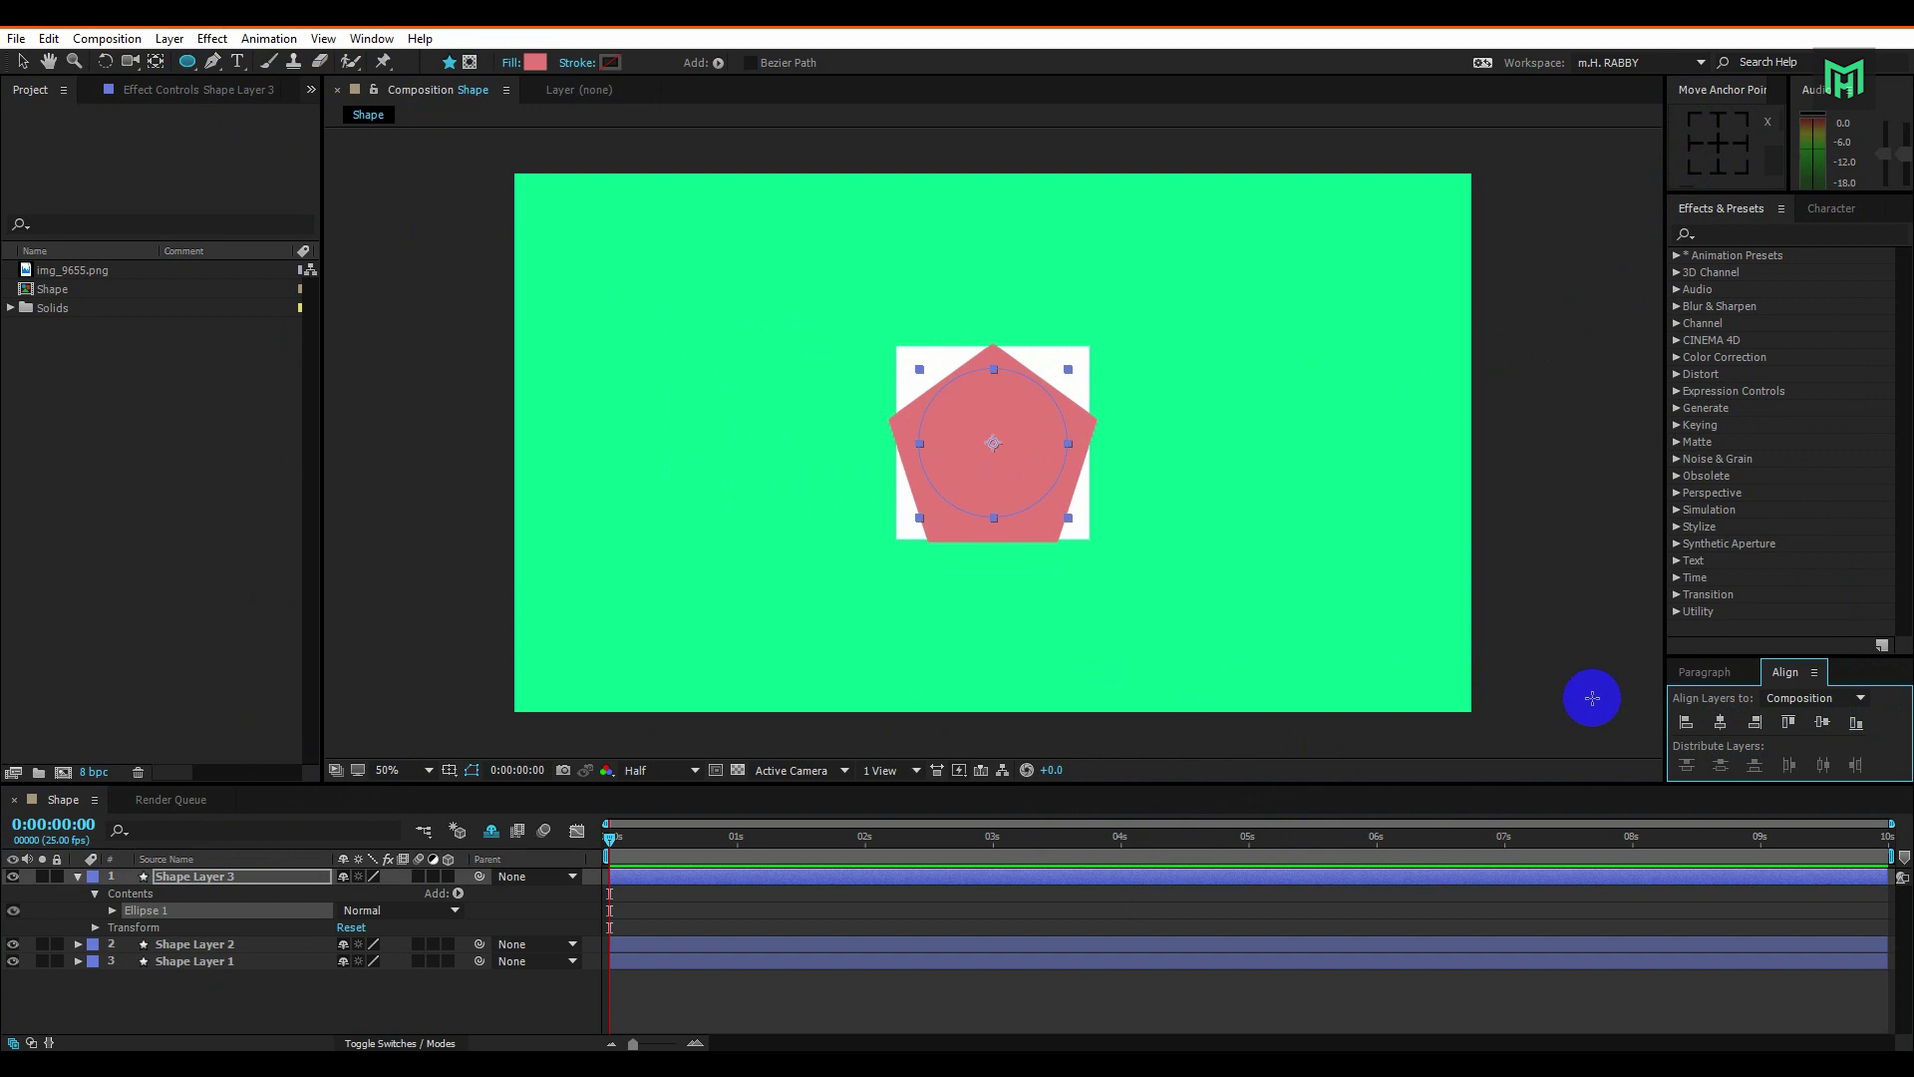
pyautogui.click(535, 63)
pyautogui.click(1307, 853)
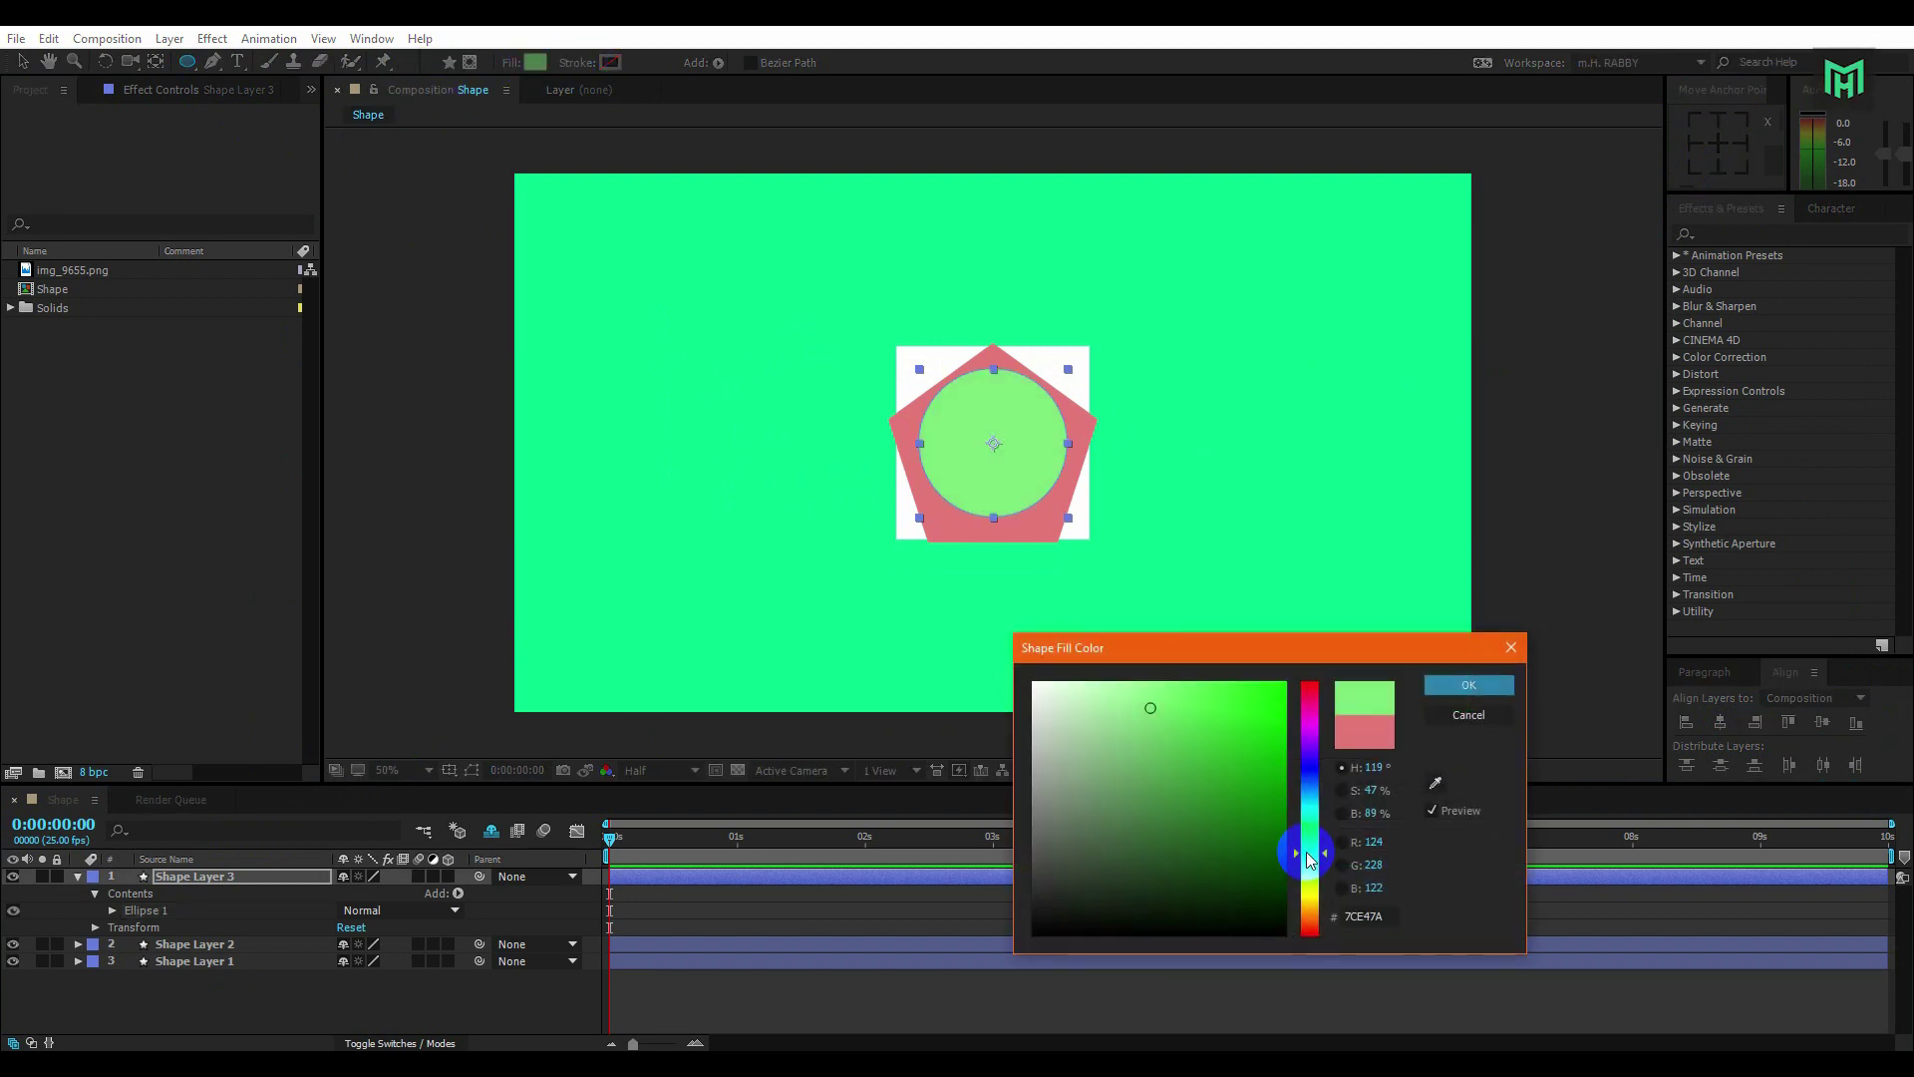
pyautogui.click(1447, 688)
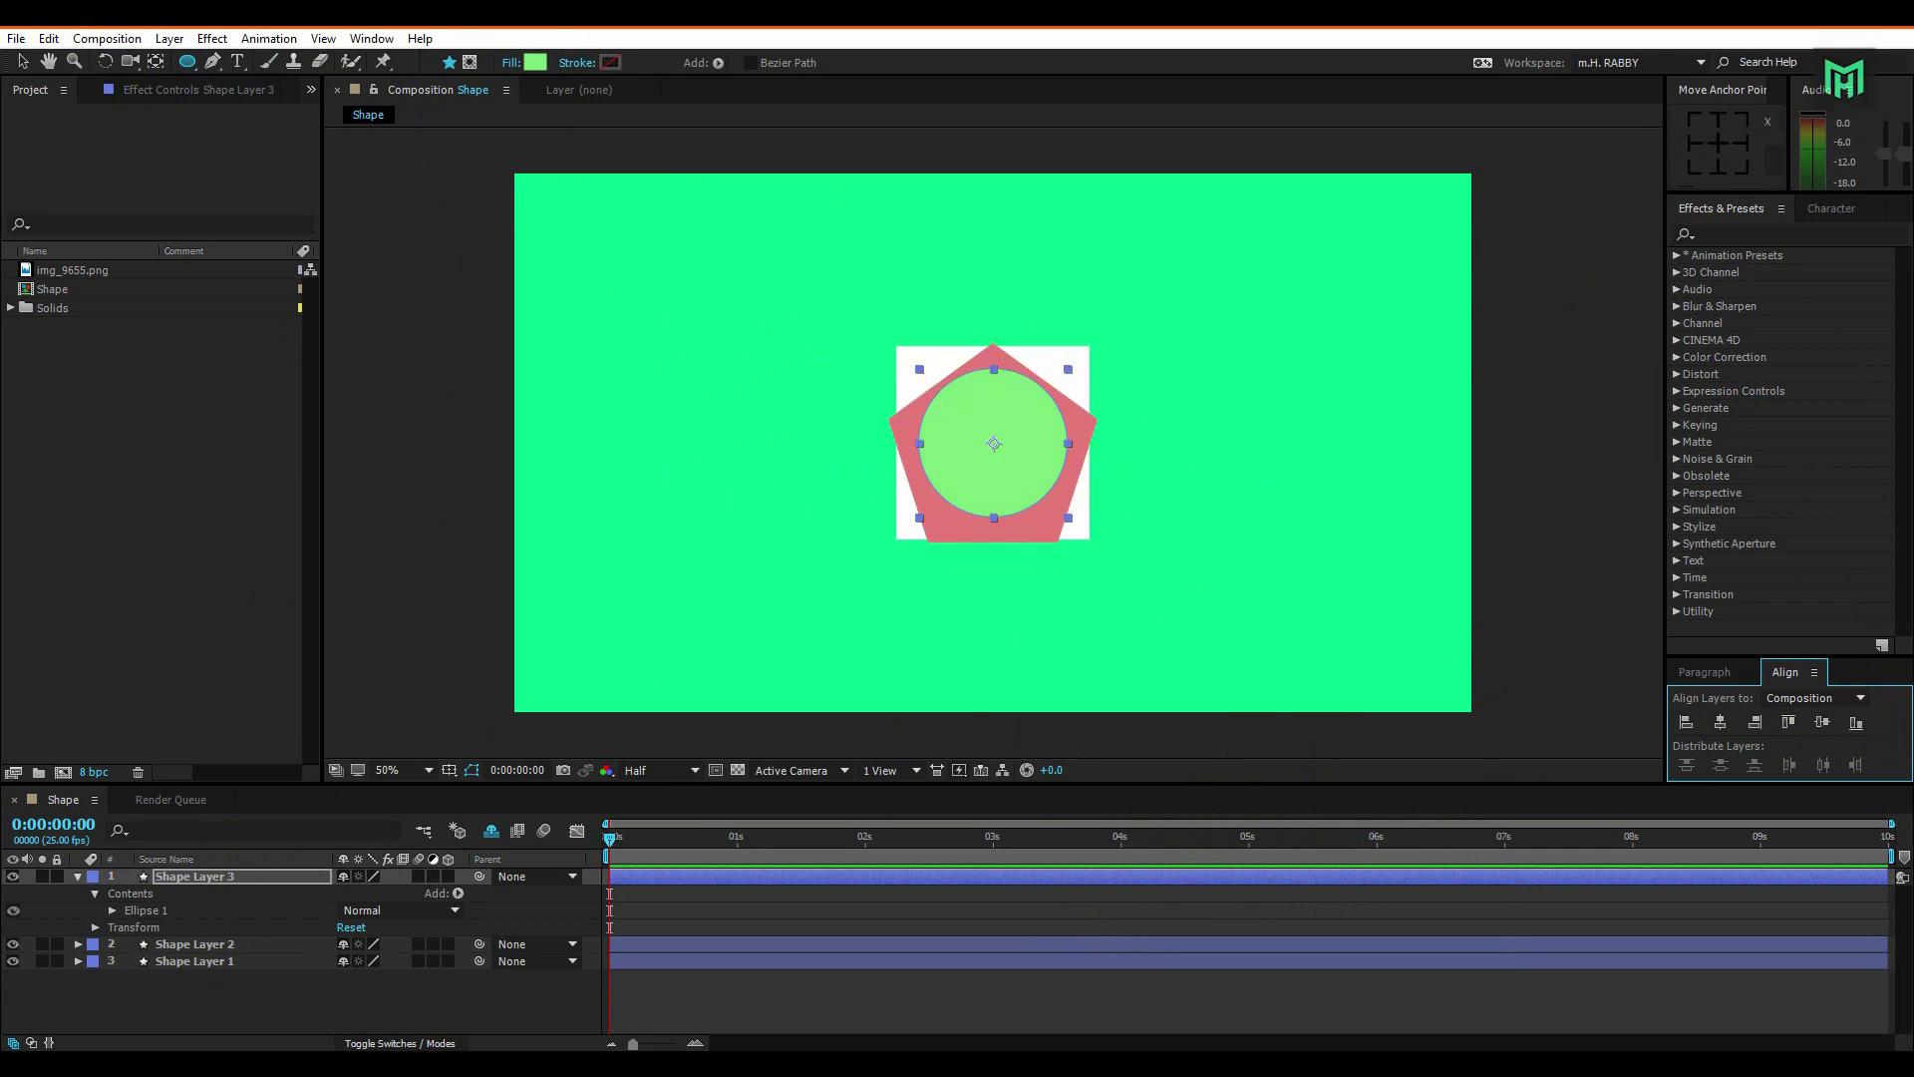
# Enlarge the circle to fill the square's box and re-centre it in the composition.
pyautogui.click(21, 61)
pyautogui.moveTo(1068, 371); pyautogui.dragTo(1097, 355)
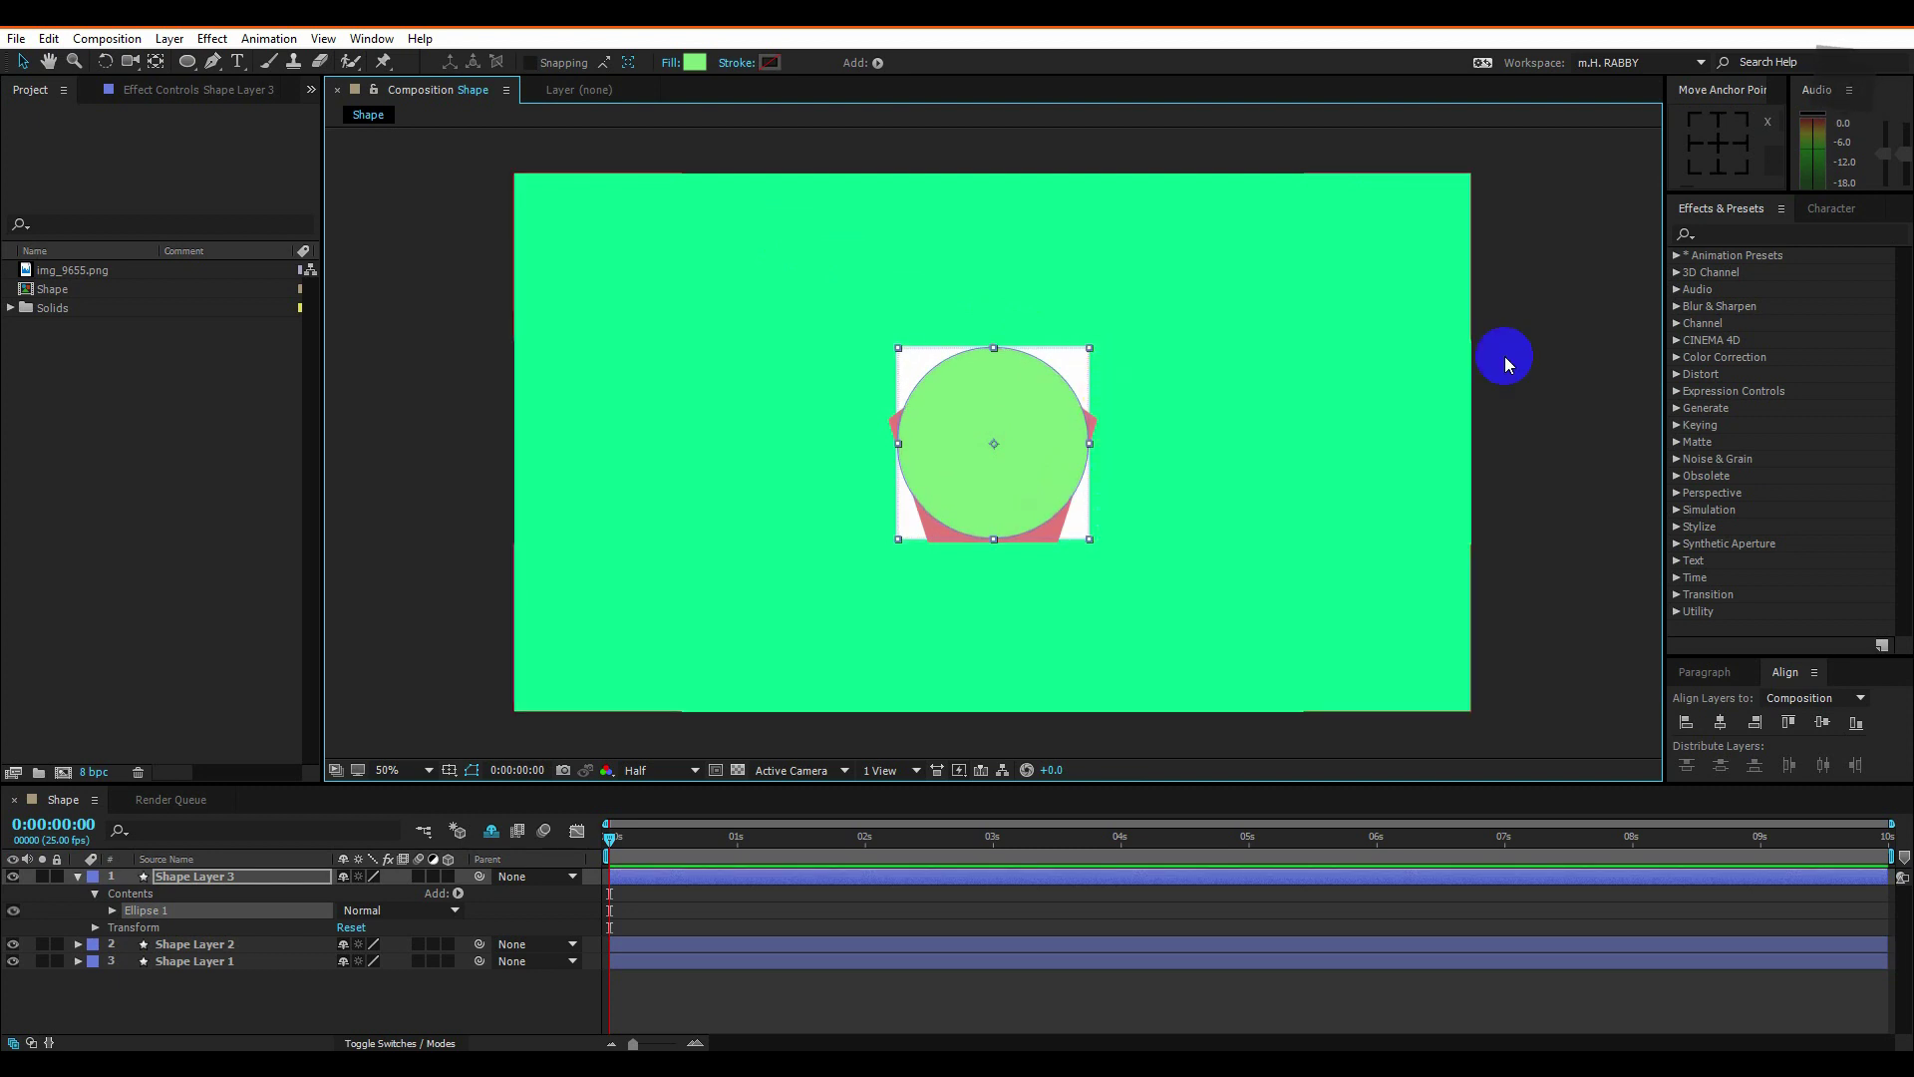
pyautogui.click(1718, 143)
pyautogui.click(1719, 724)
pyautogui.click(1068, 526)
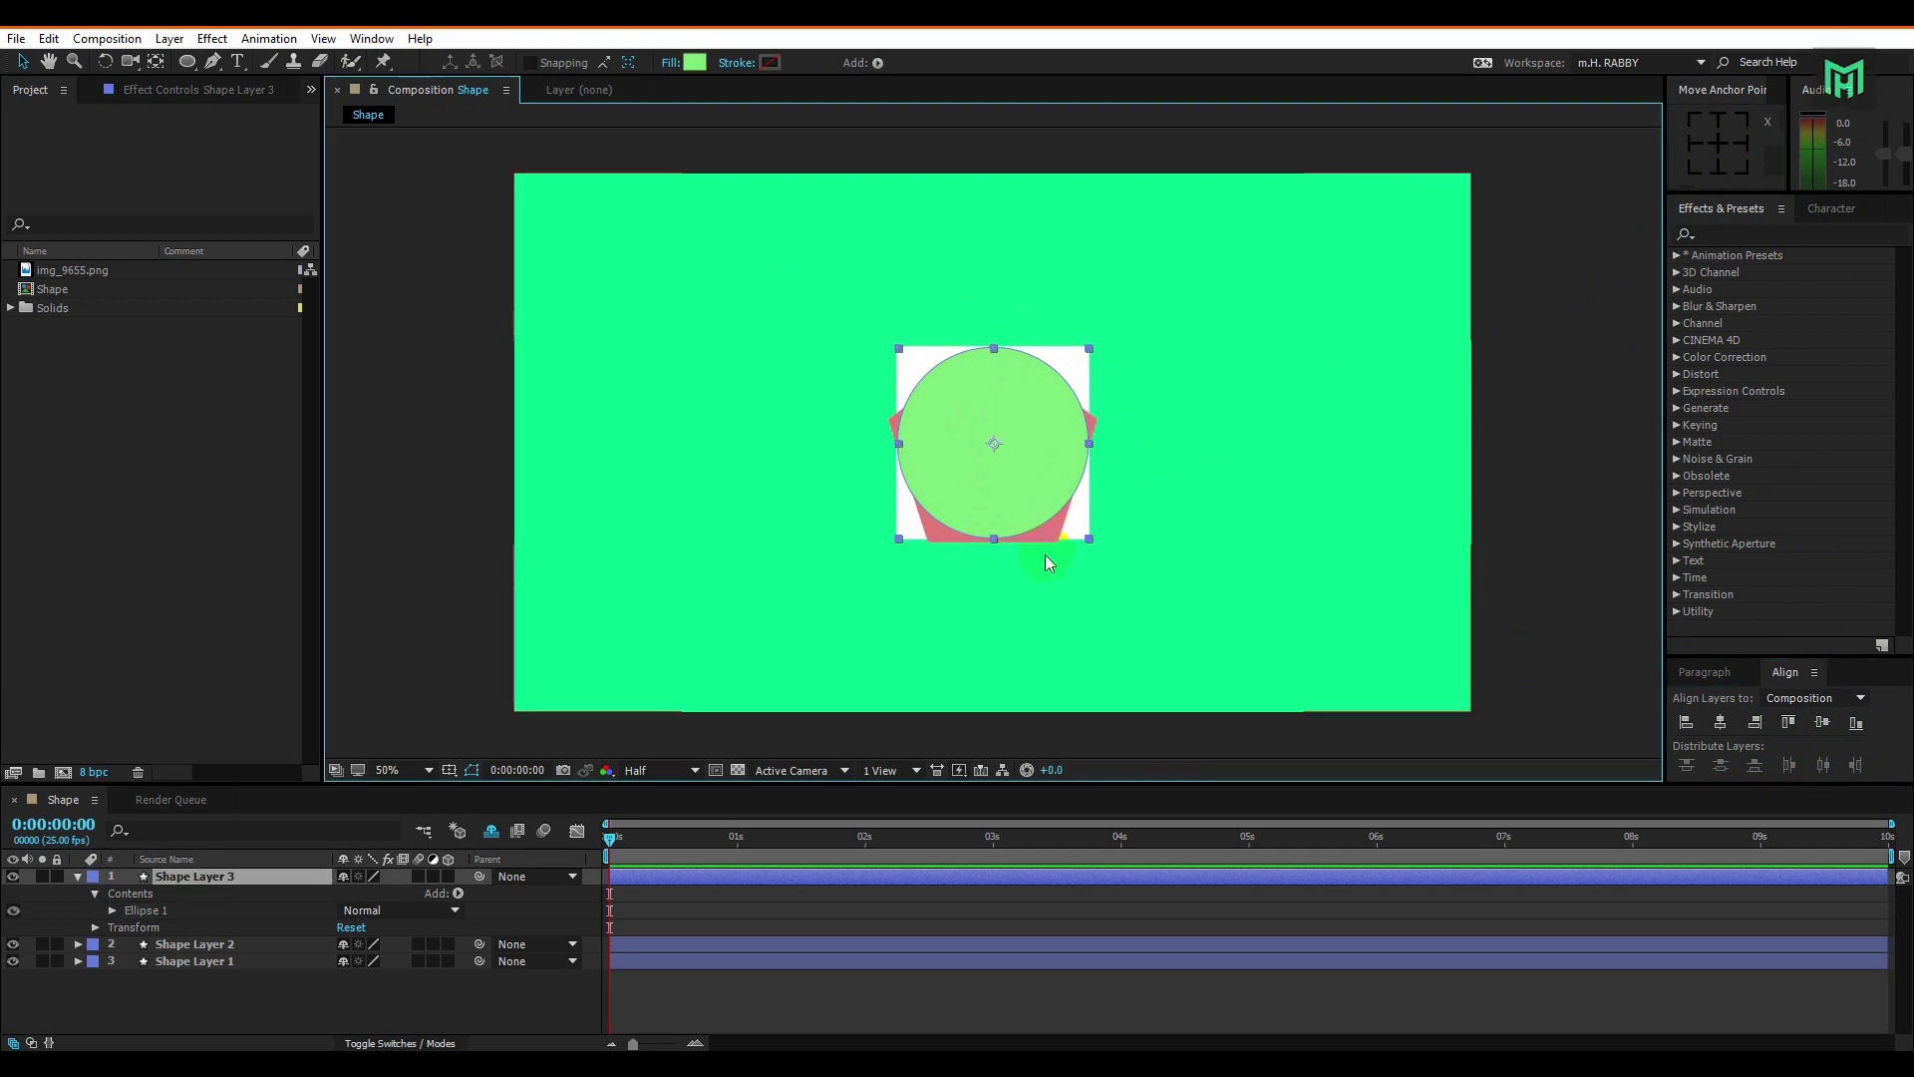
pyautogui.click(1057, 563)
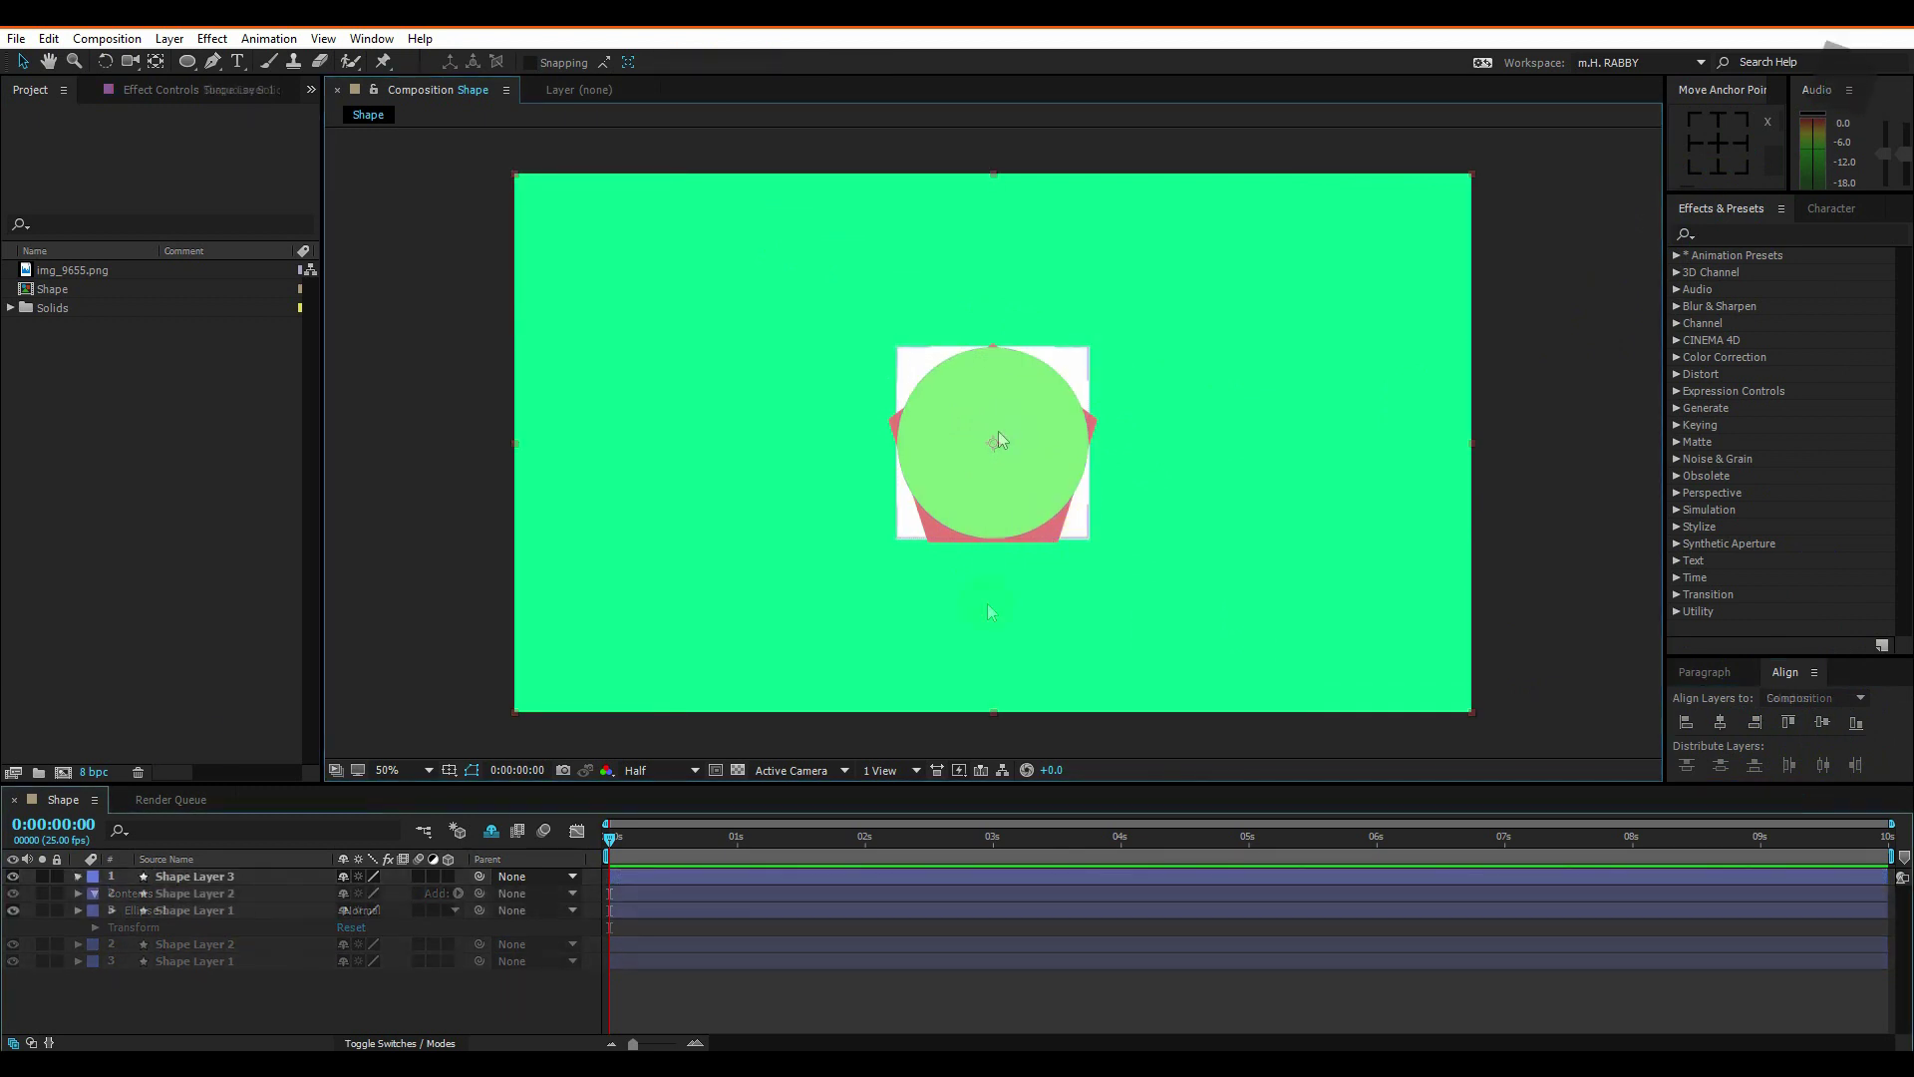
# Convert the circle's Ellipse Path 1 in Shape Layer 3 to a Bezier path.
pyautogui.click(128, 992)
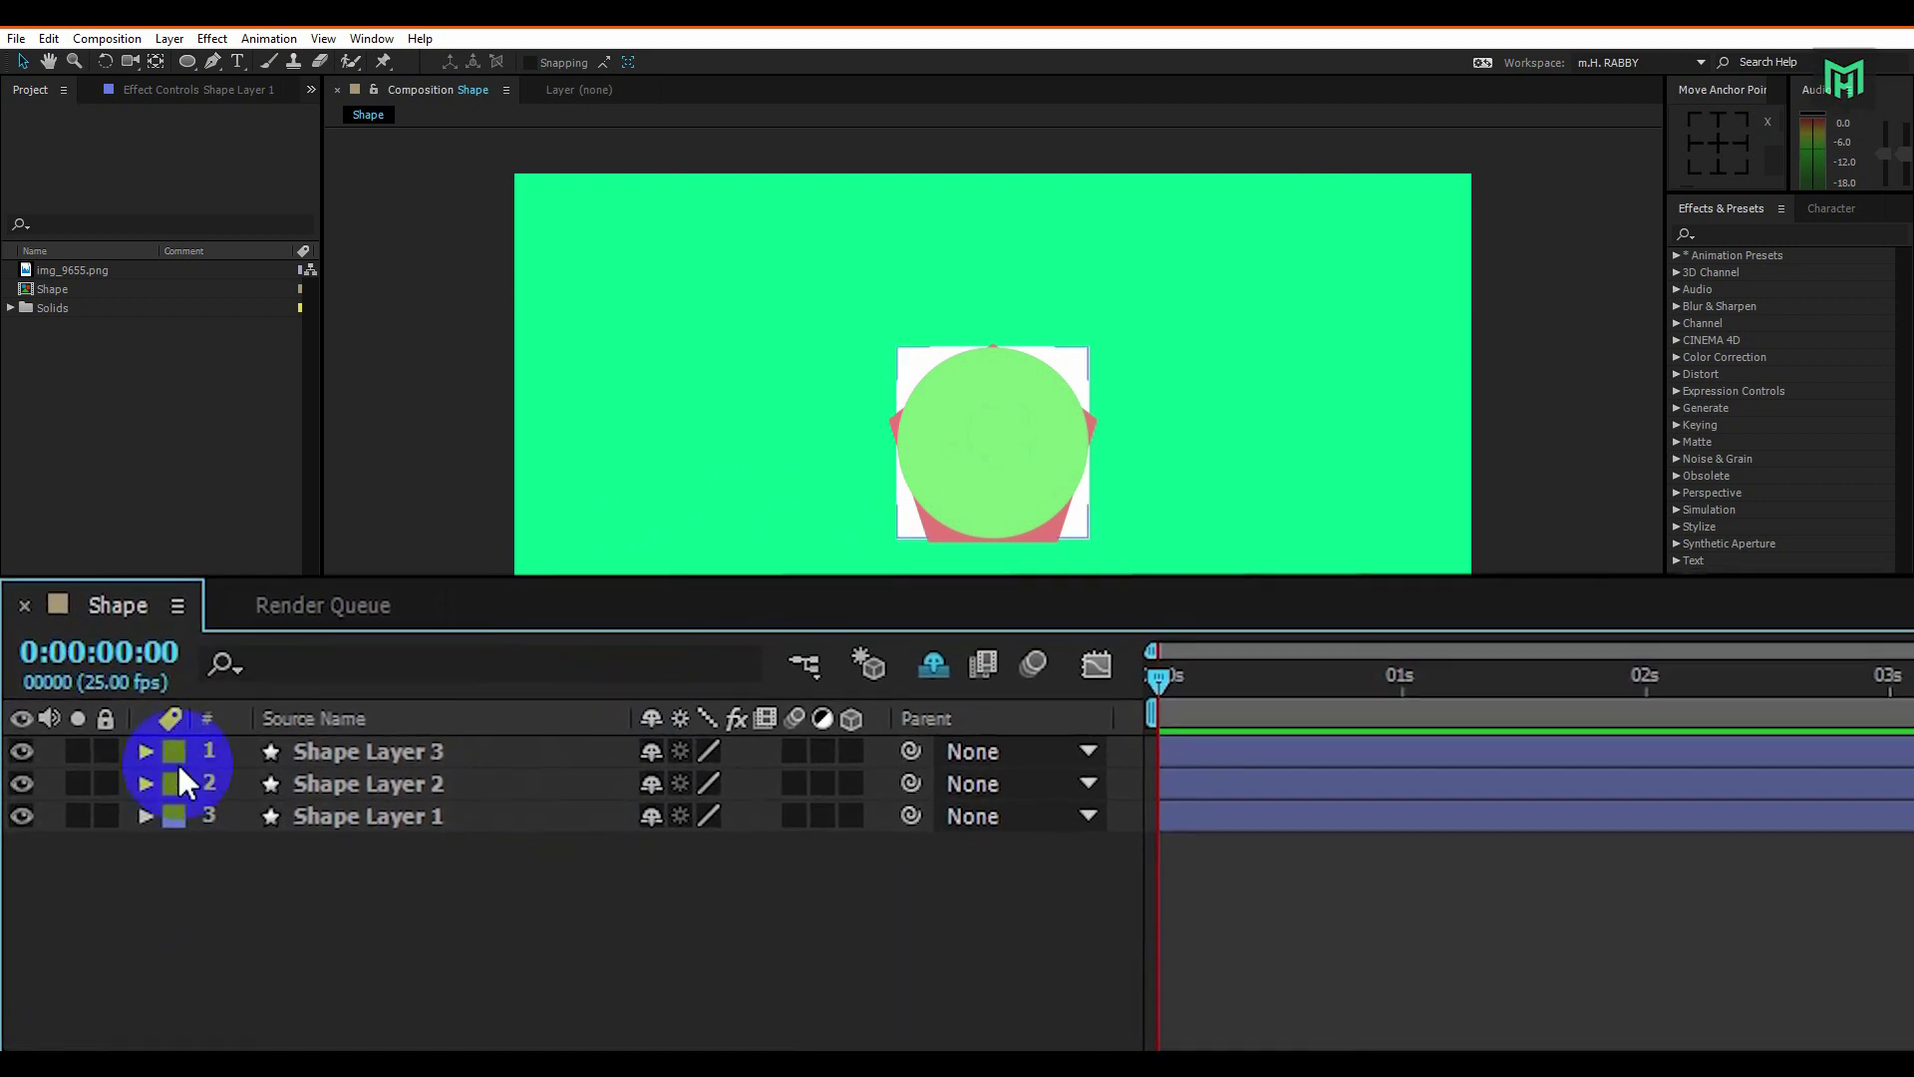
pyautogui.click(139, 763)
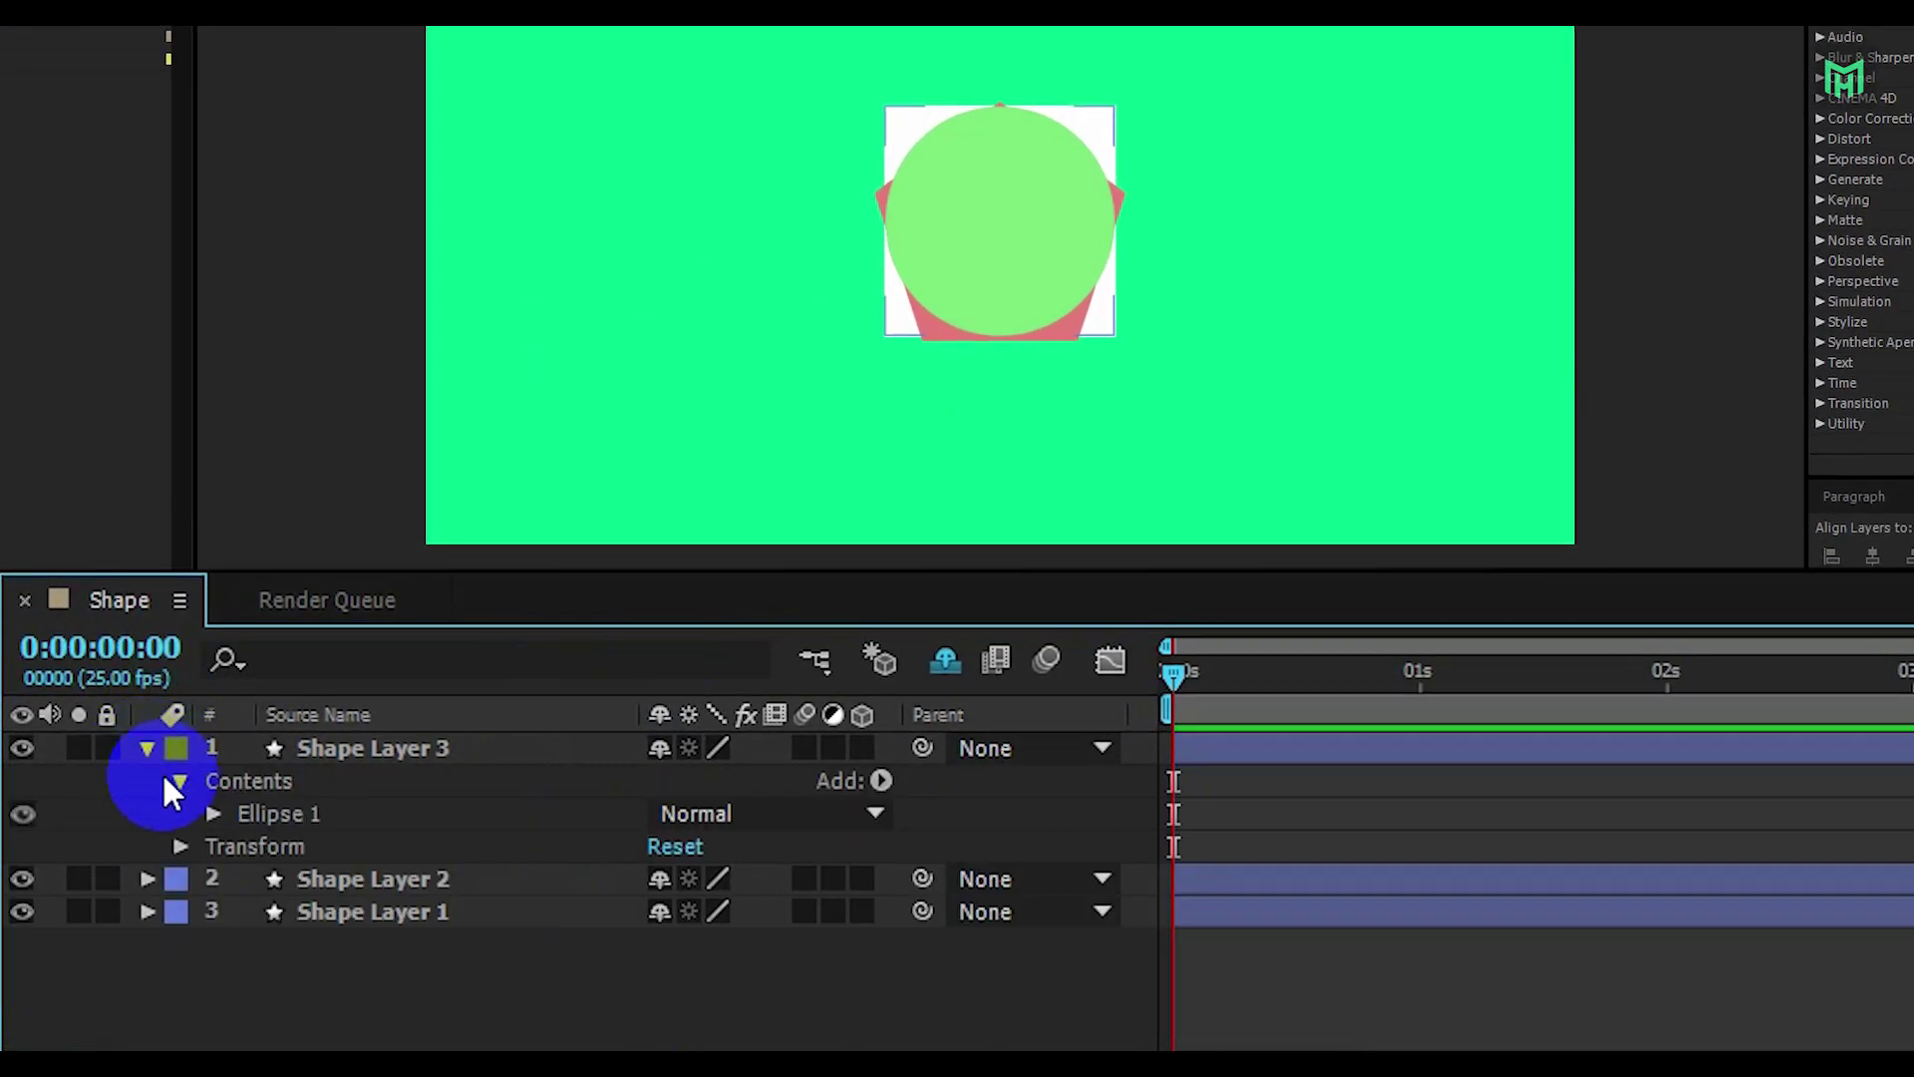
pyautogui.click(212, 814)
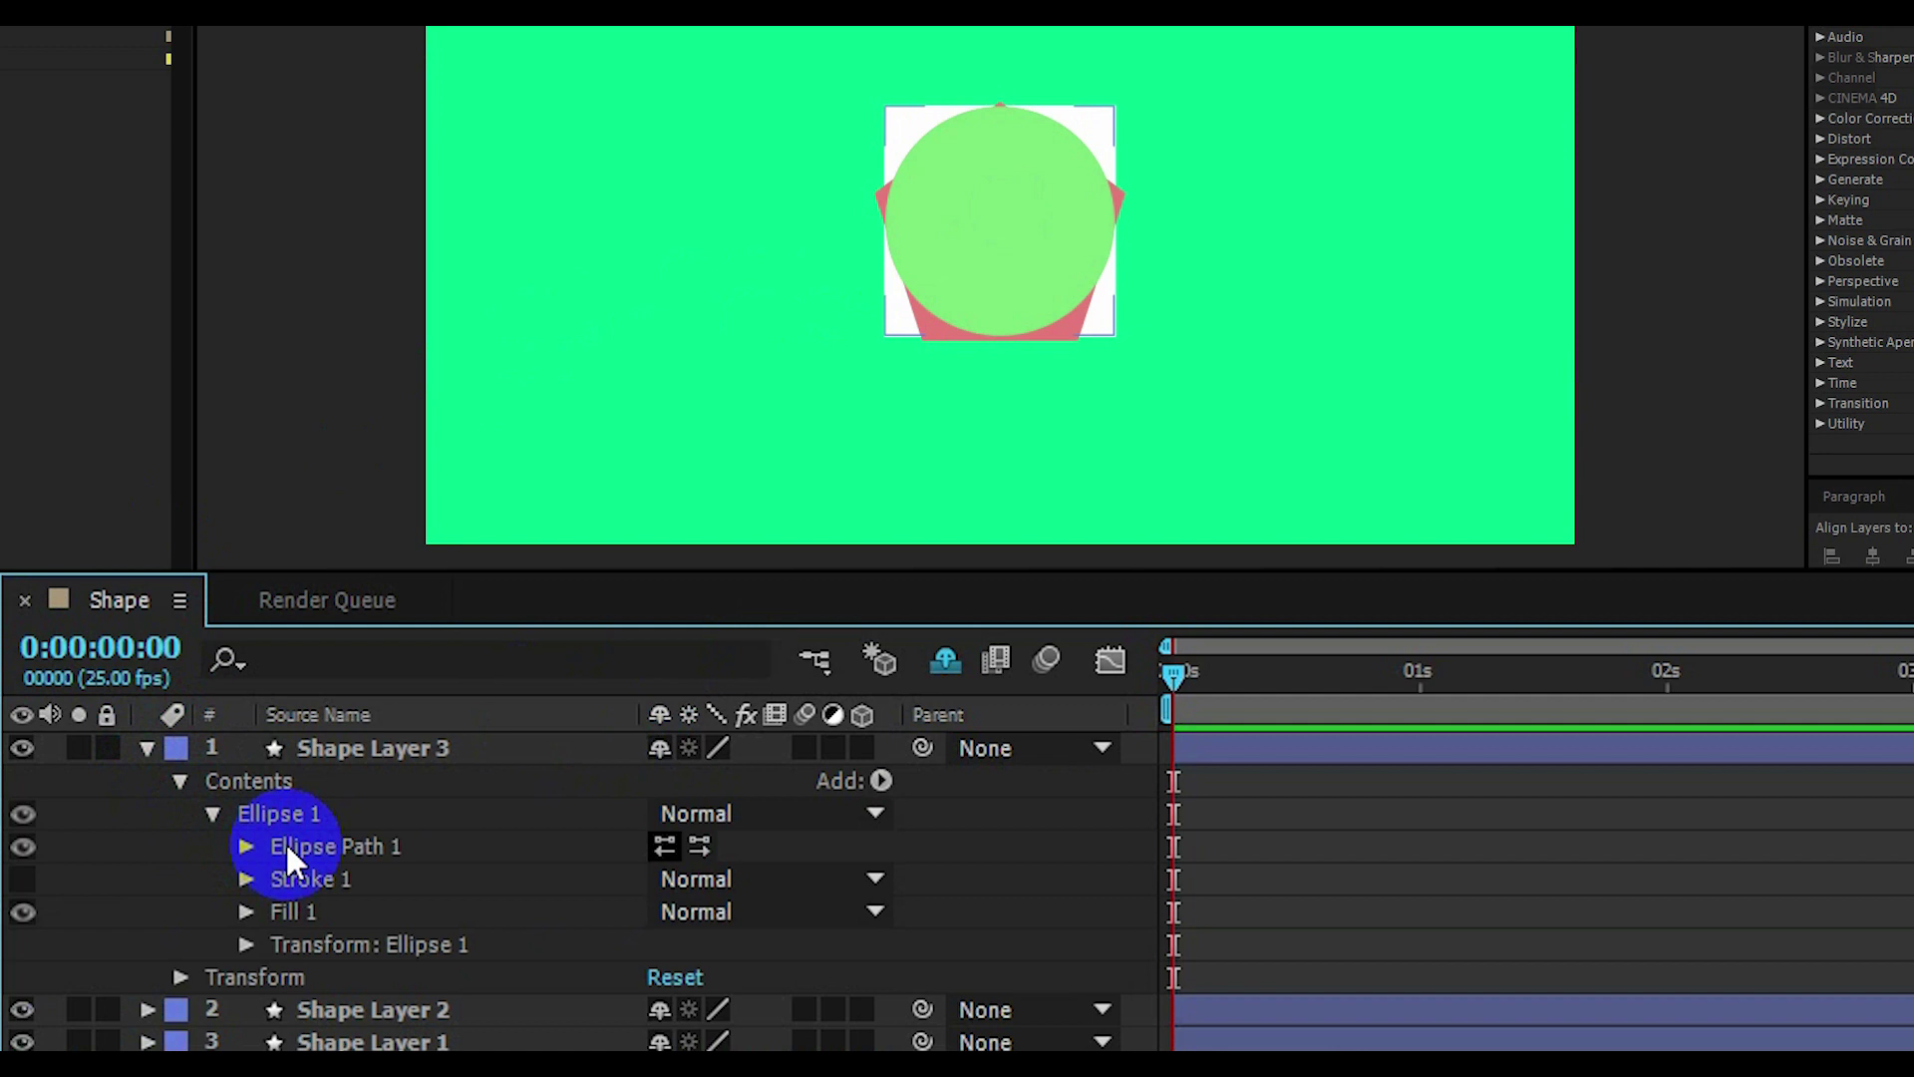
pyautogui.click(347, 848)
pyautogui.rightClick(347, 843)
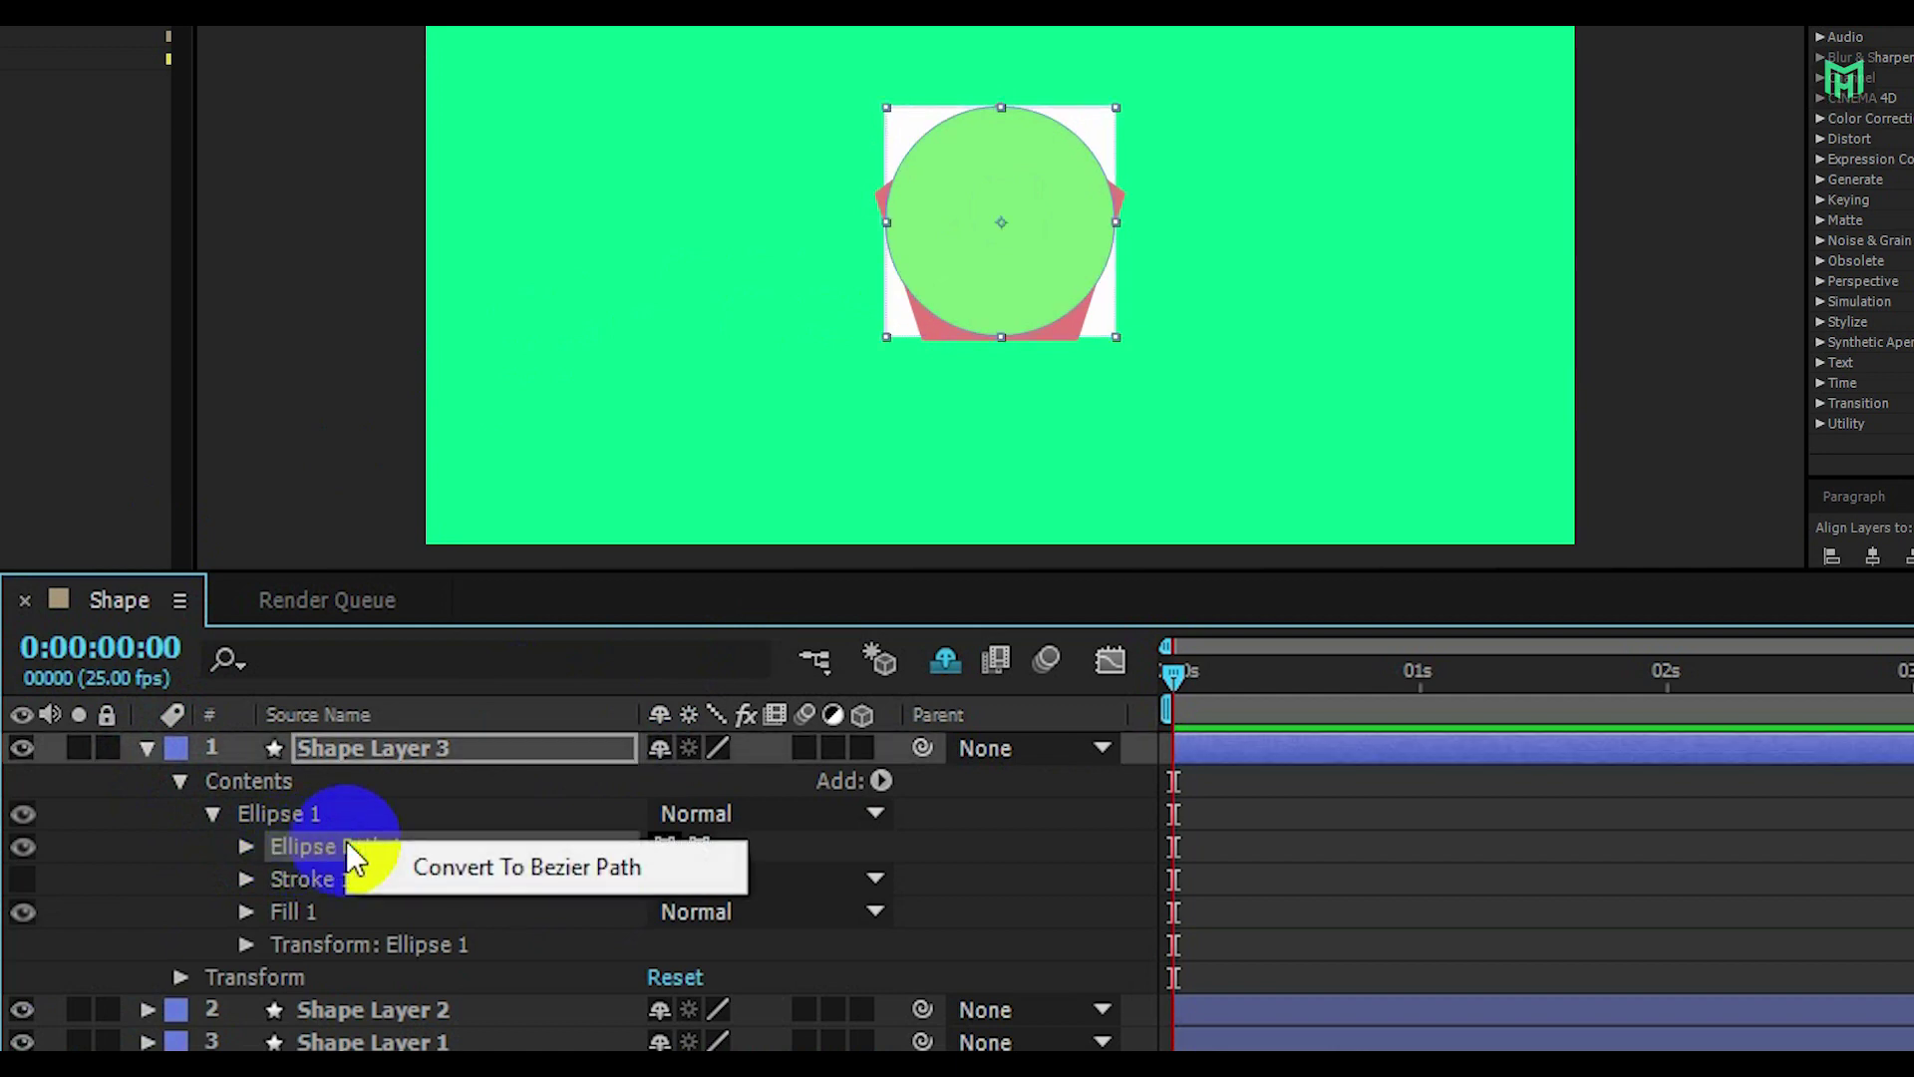
pyautogui.click(517, 867)
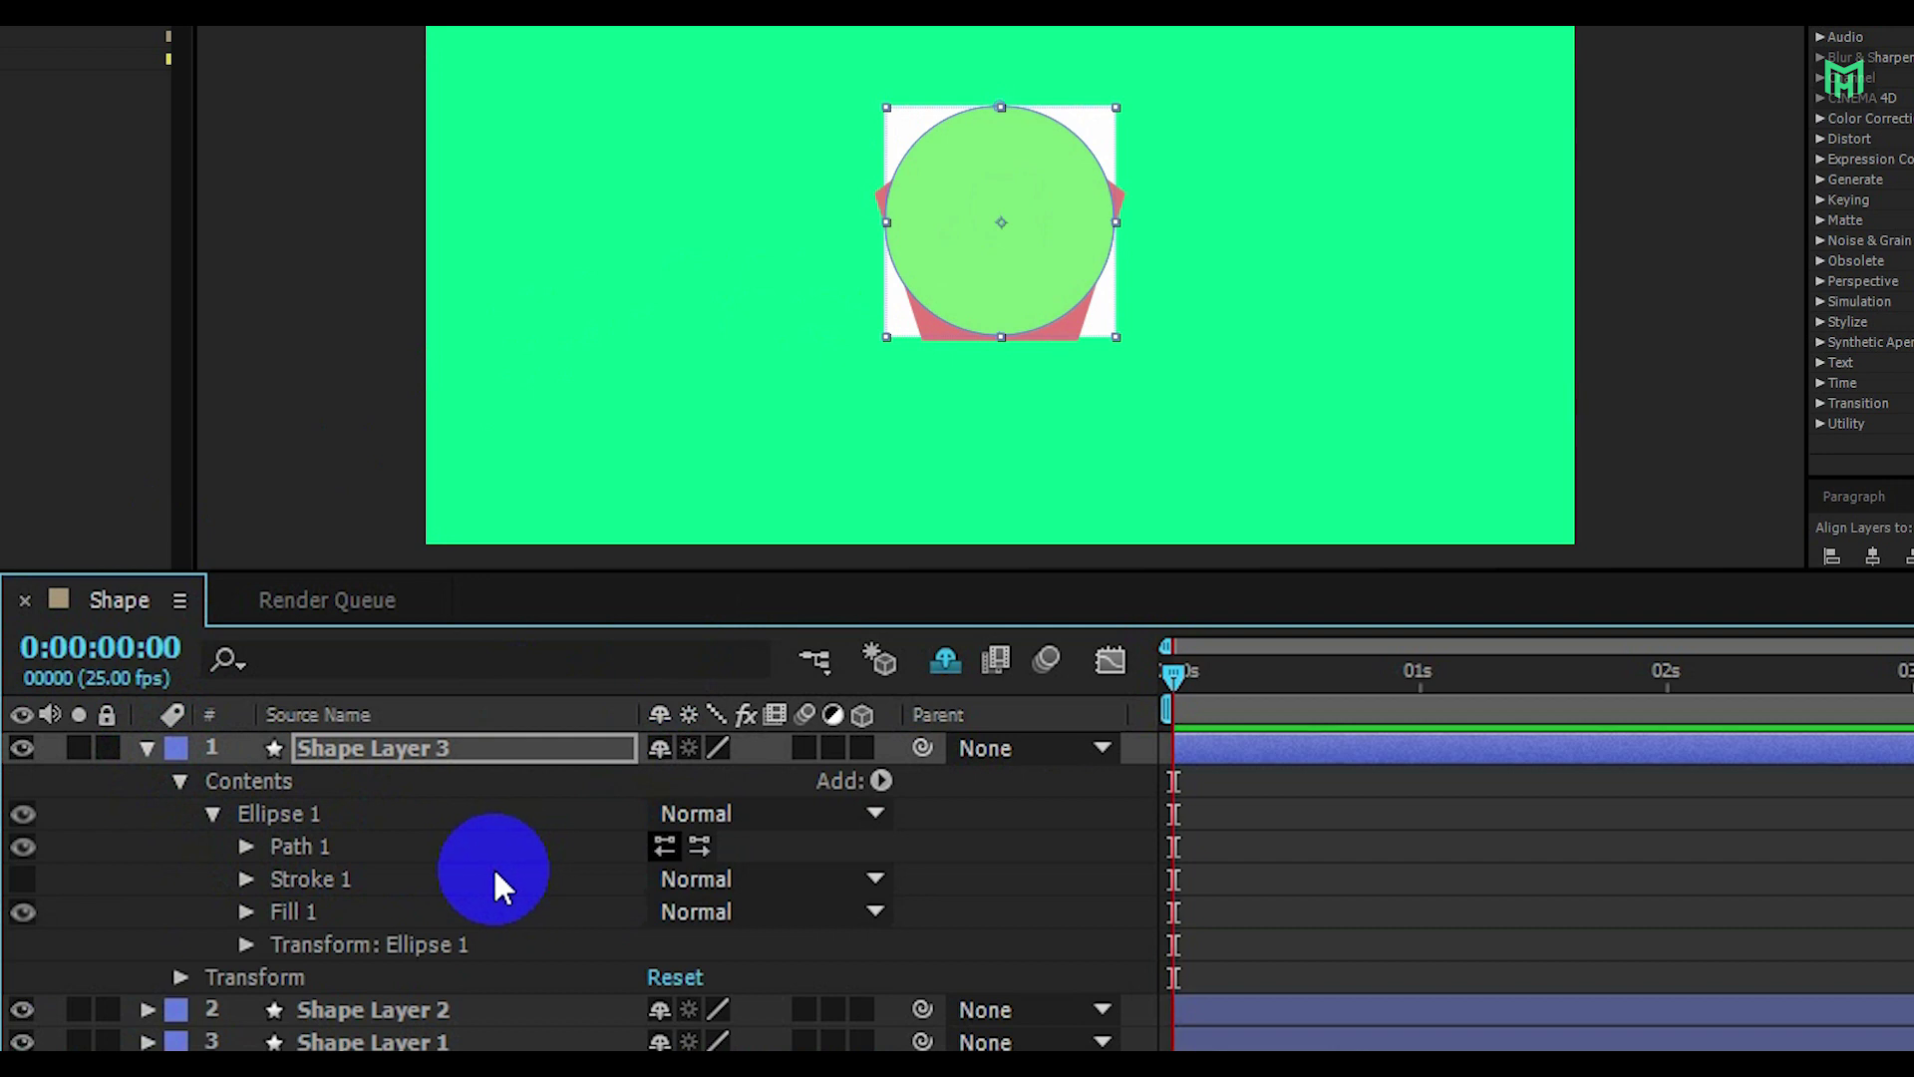
pyautogui.click(179, 780)
pyautogui.click(156, 843)
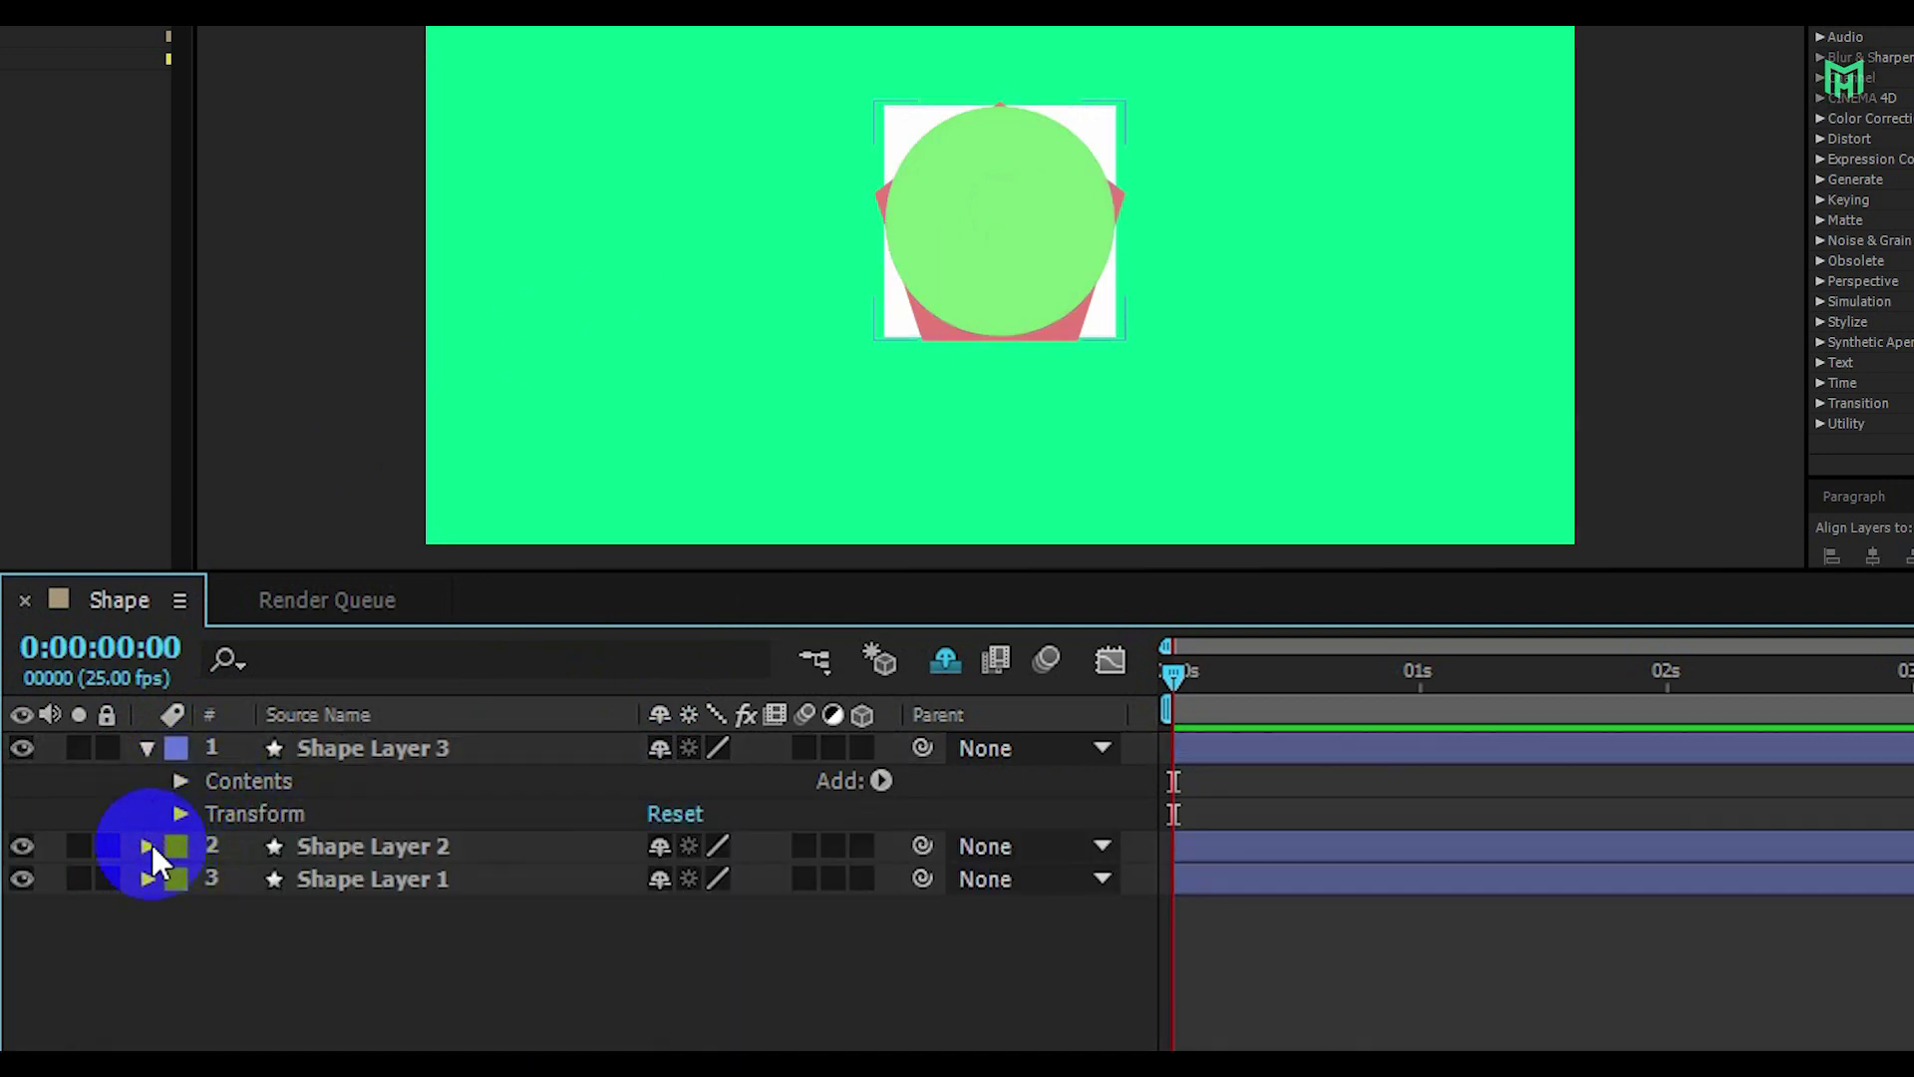
# Convert Shape Layer 2's Polystar Path 1 to a Bezier path and collapse the layer.
pyautogui.click(146, 846)
pyautogui.click(211, 902)
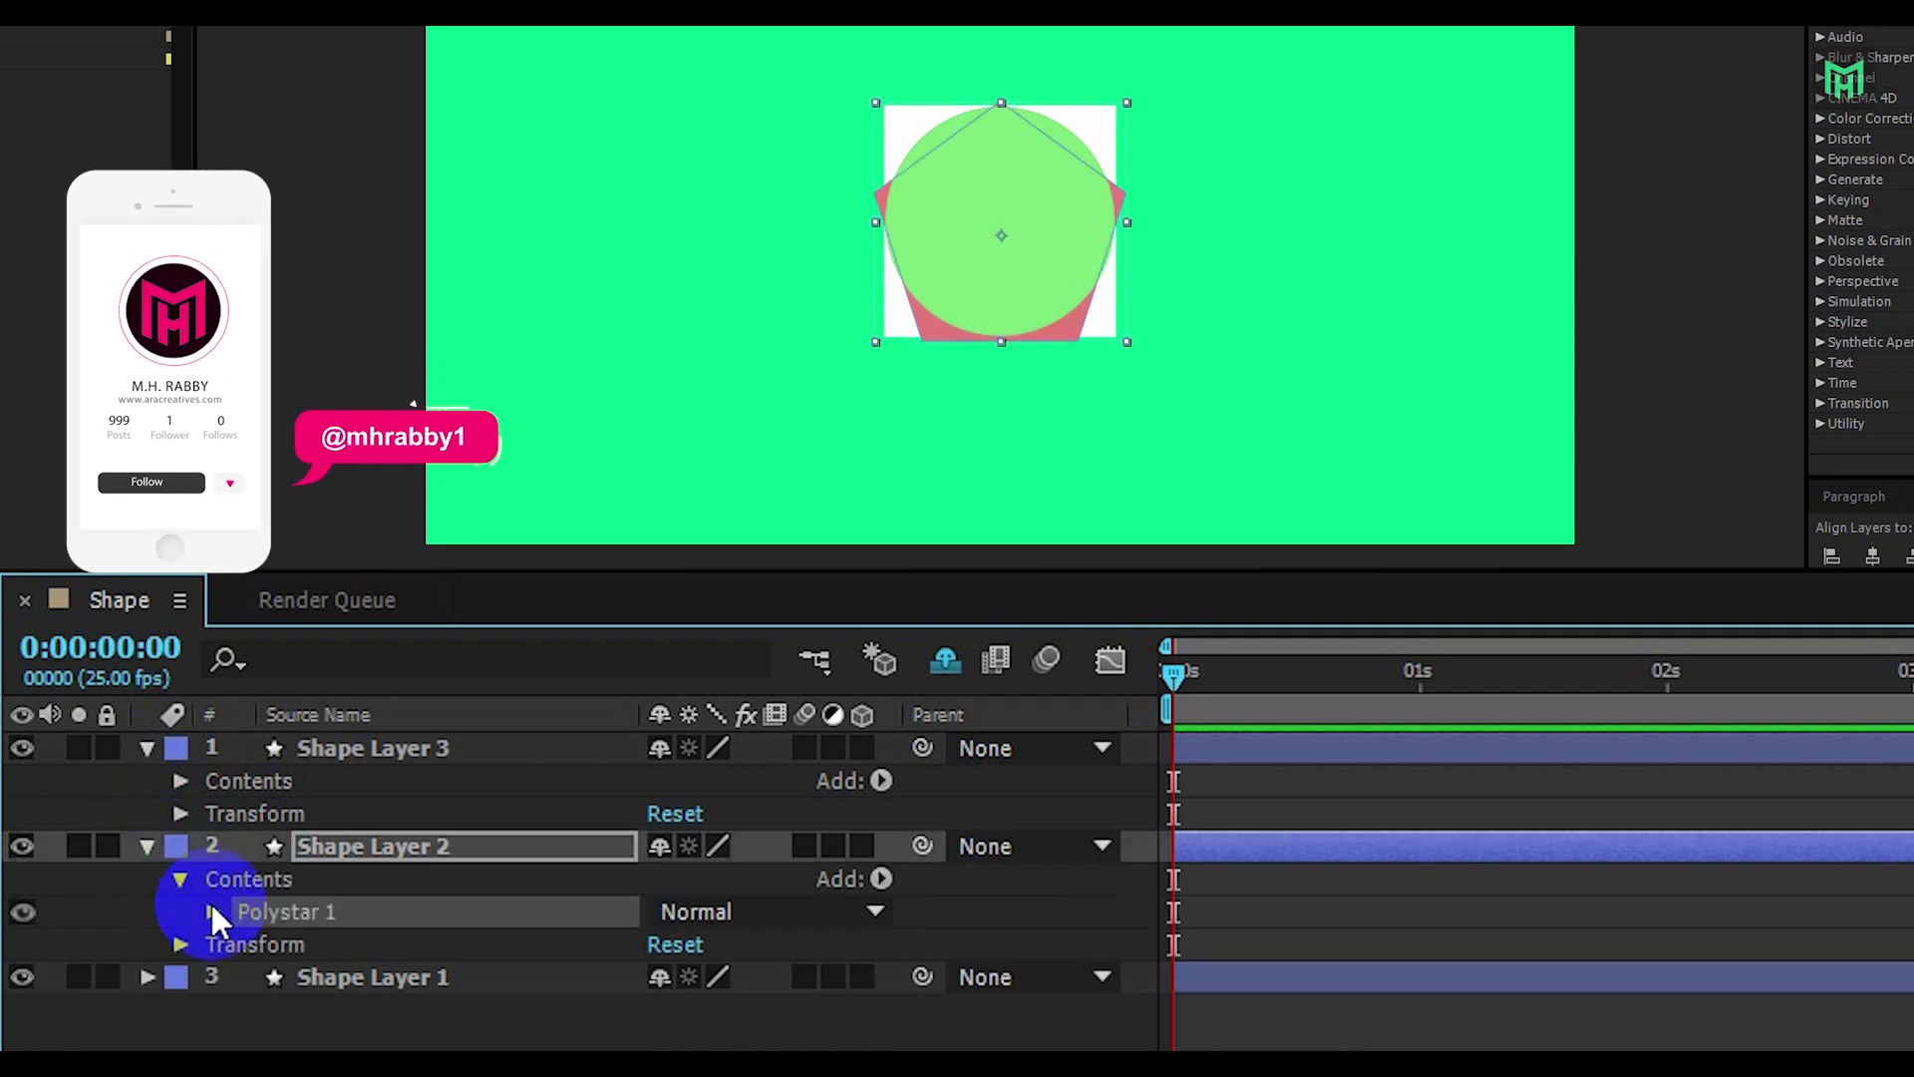
pyautogui.click(211, 911)
pyautogui.rightClick(337, 941)
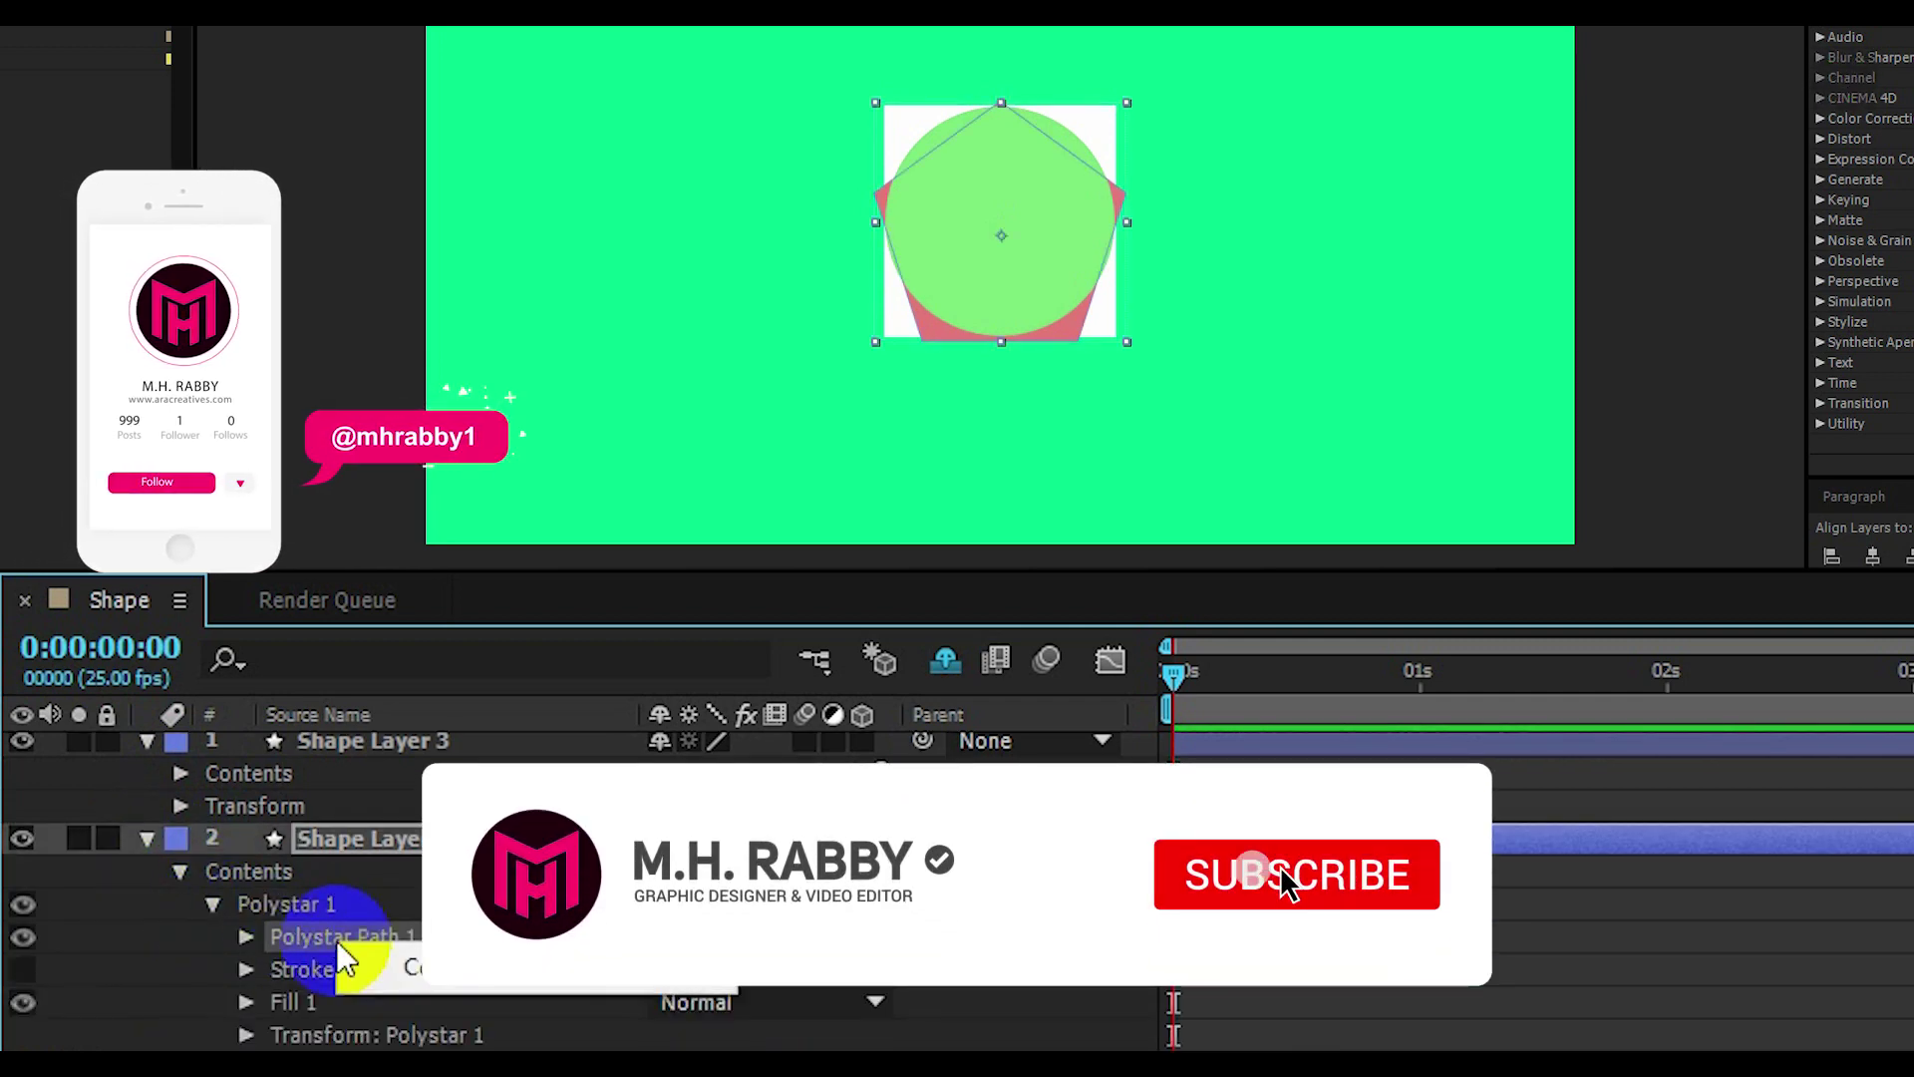
pyautogui.click(389, 966)
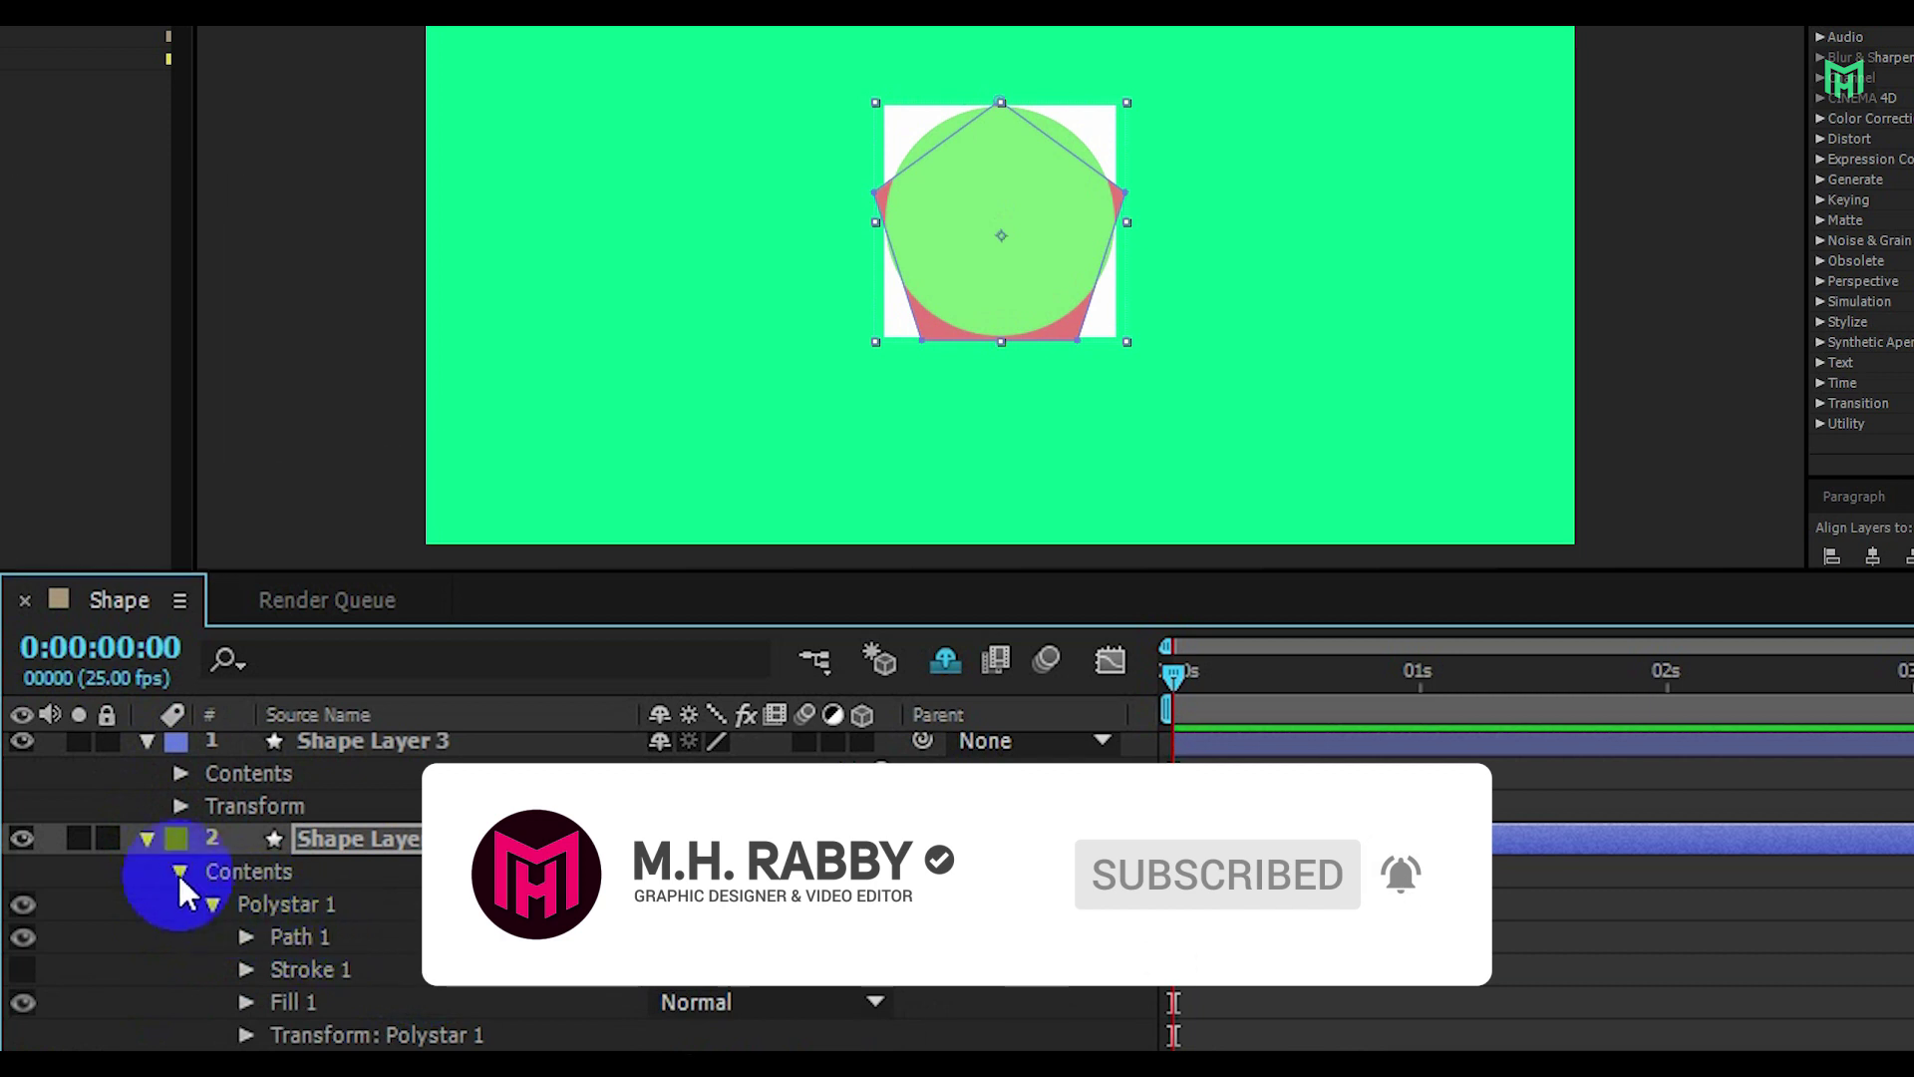
pyautogui.click(146, 837)
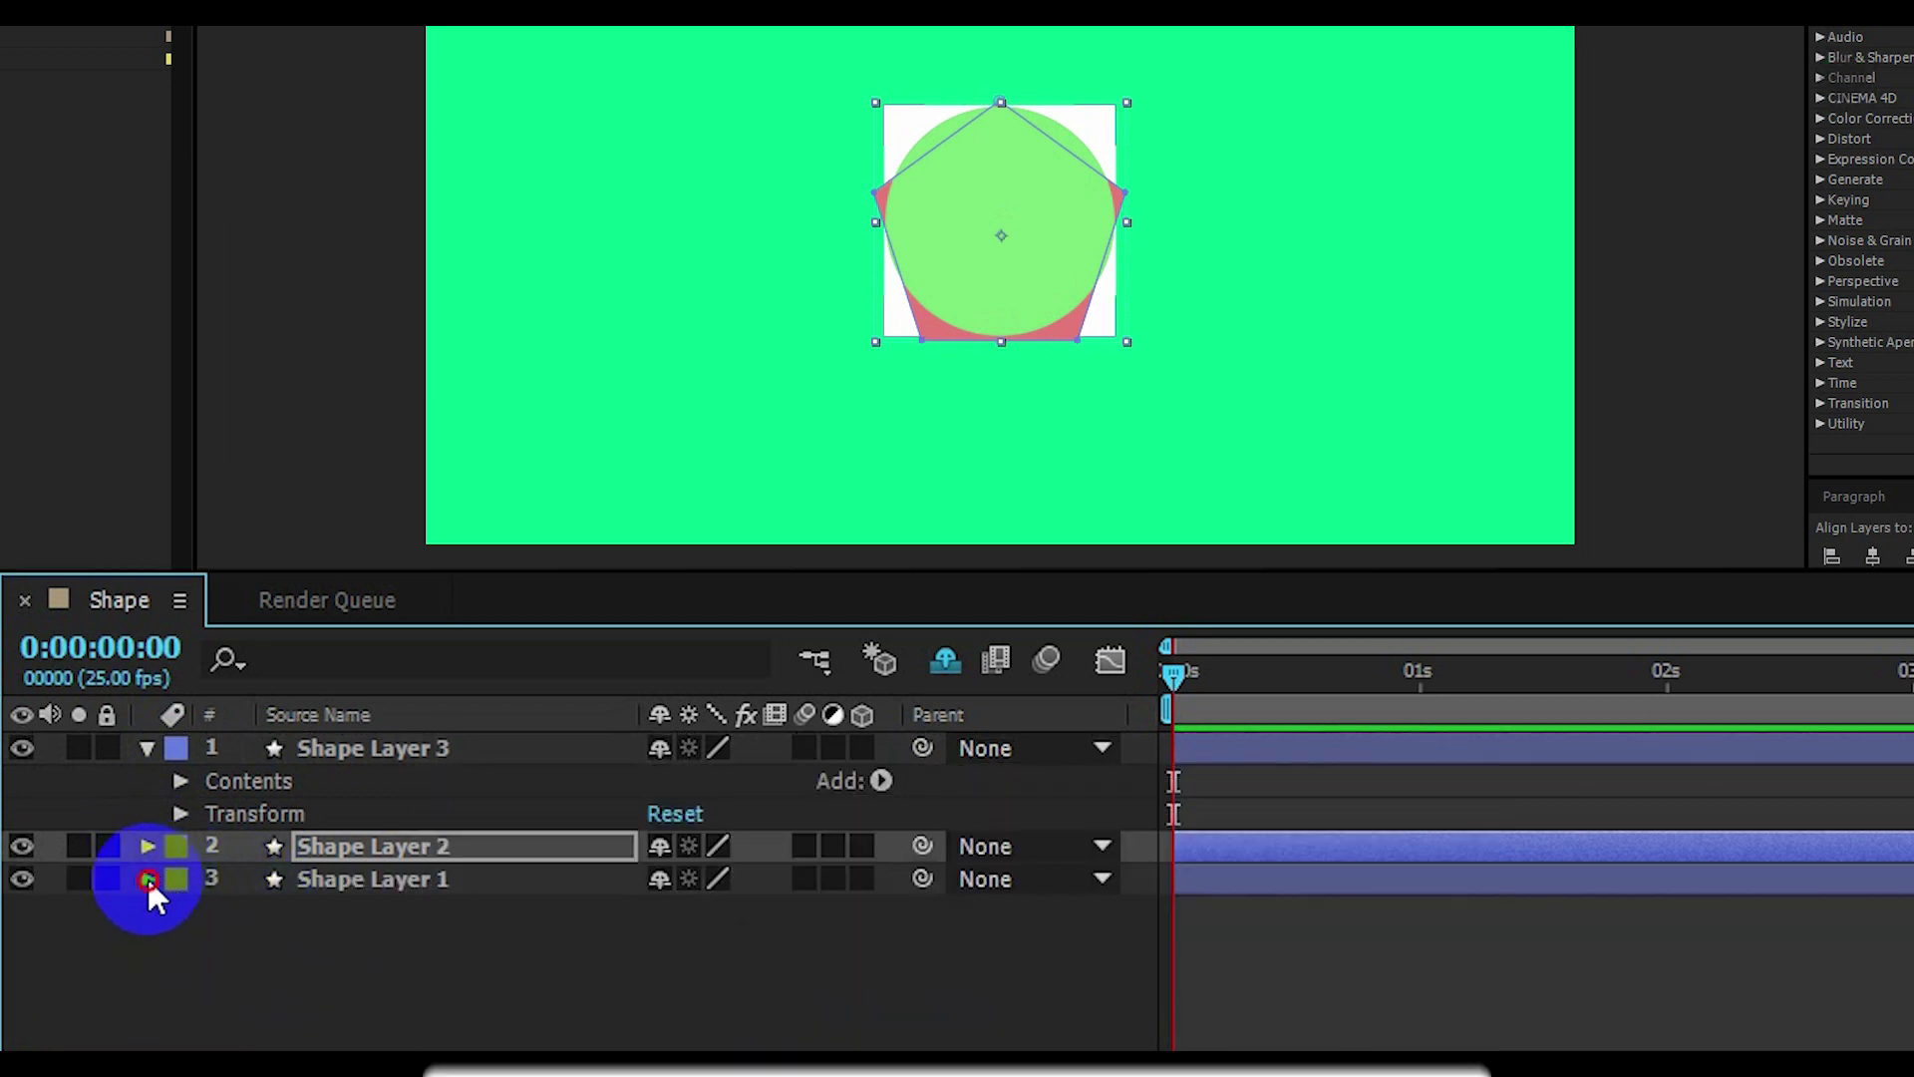
# Convert Shape Layer 1's Rectangle Path 1 to a Bezier path.
pyautogui.click(147, 877)
pyautogui.click(214, 944)
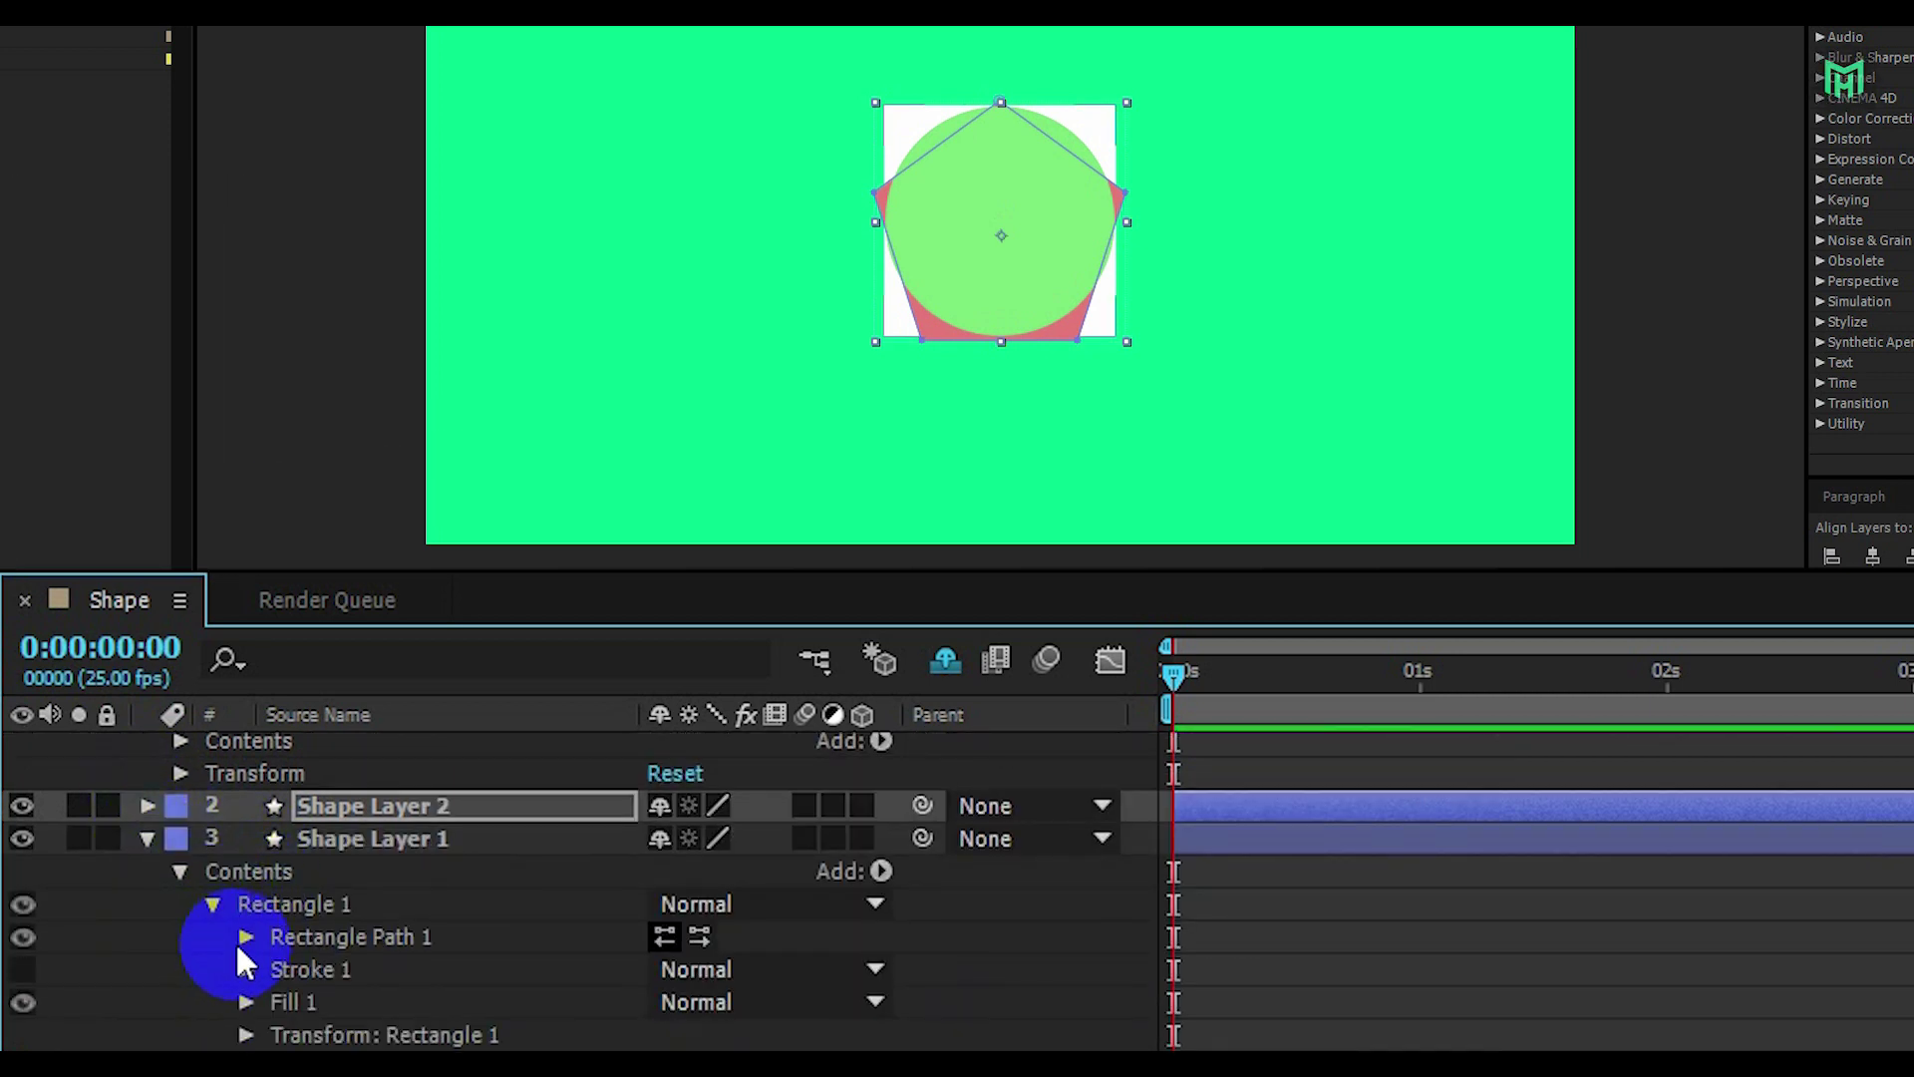
pyautogui.click(323, 931)
pyautogui.rightClick(324, 934)
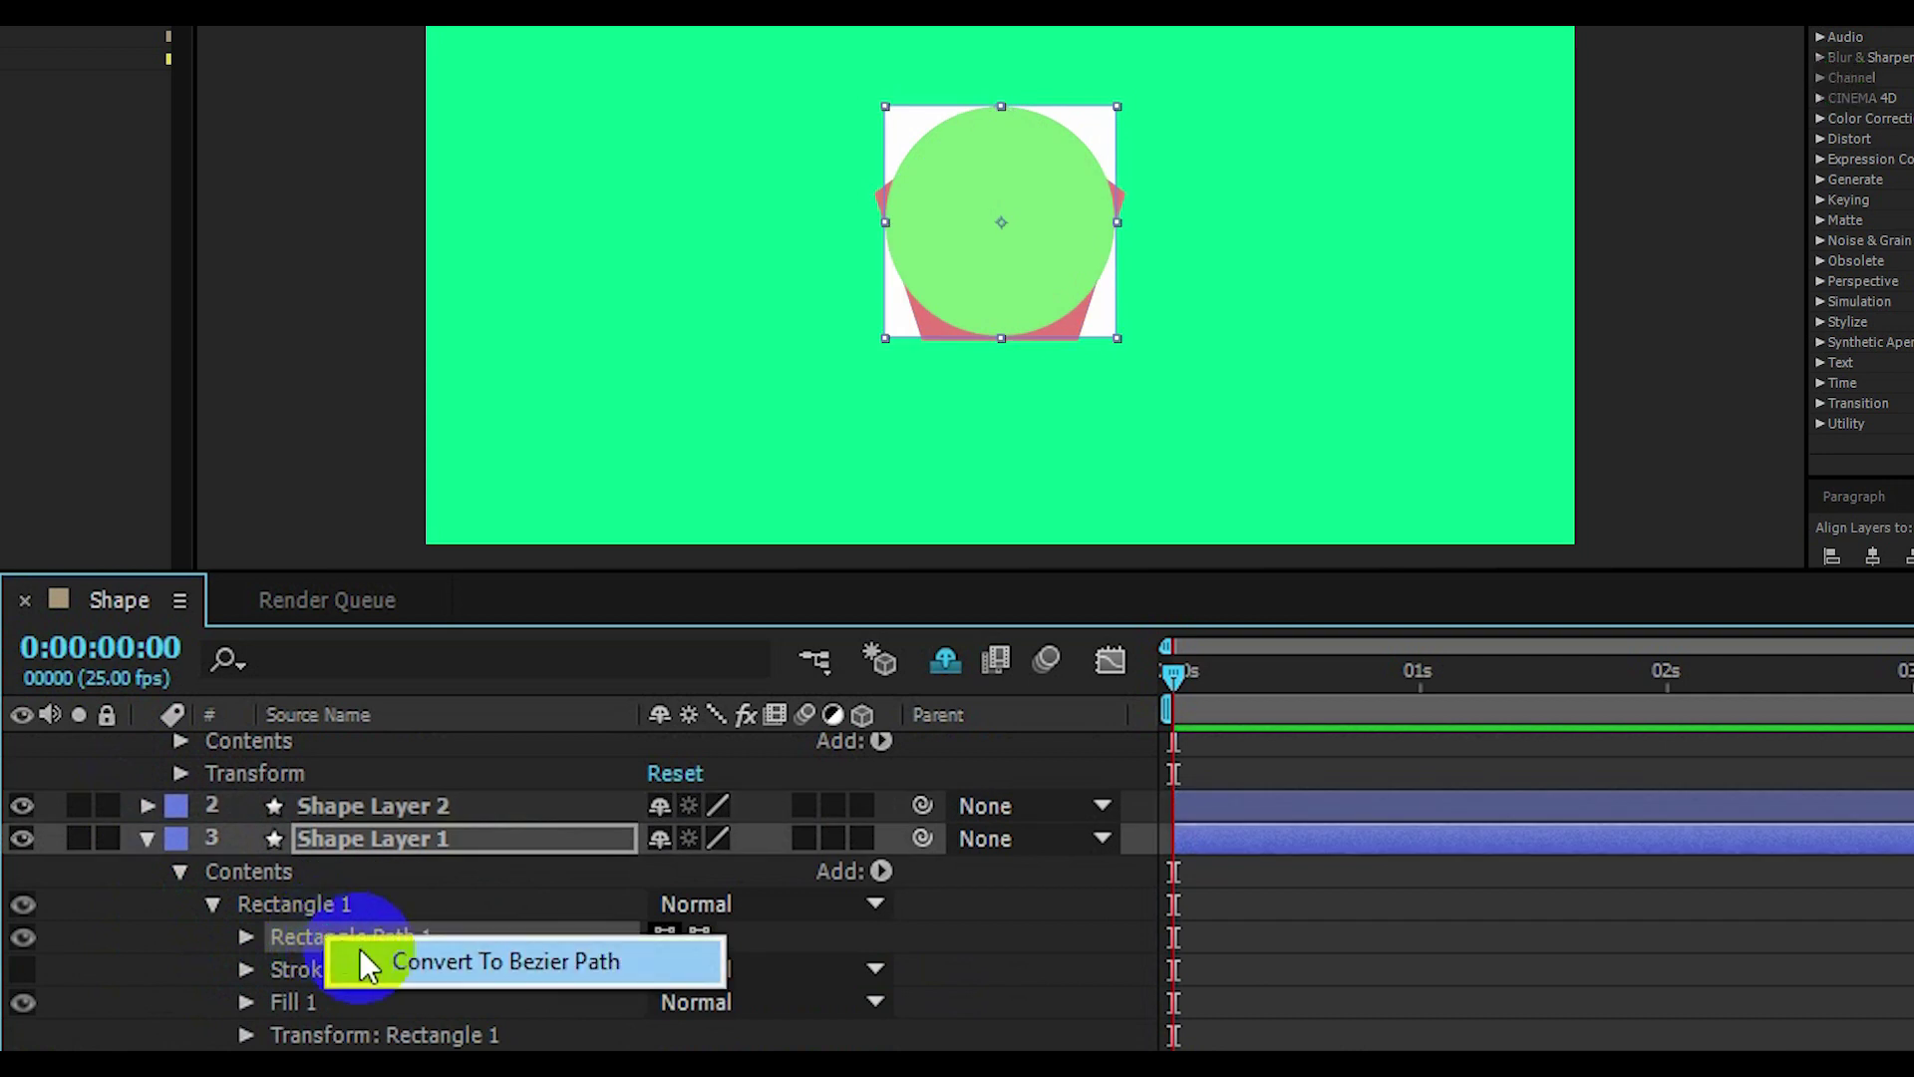
pyautogui.click(395, 967)
pyautogui.scroll(1, 271, 916)
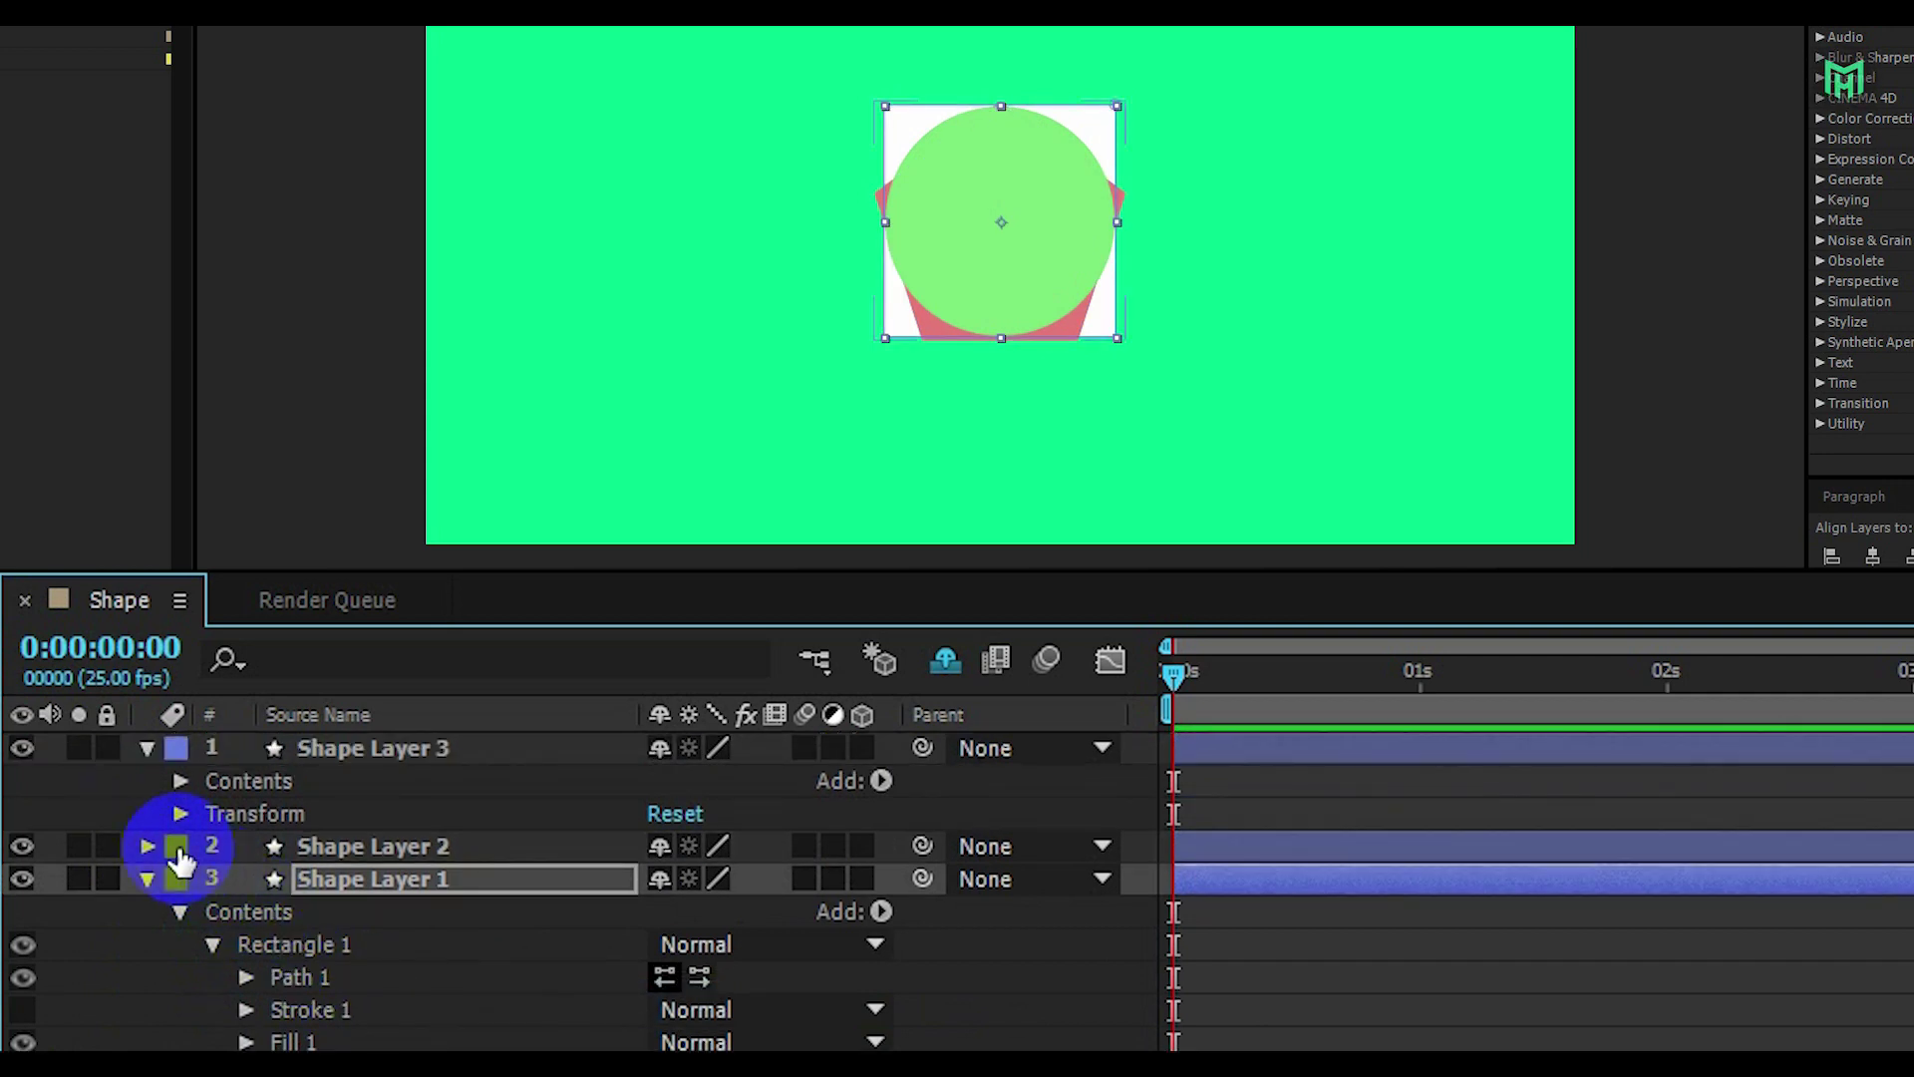
# Set a Path keyframe at 0:00:00:00 on the pentagon's Path 1.
pyautogui.click(146, 846)
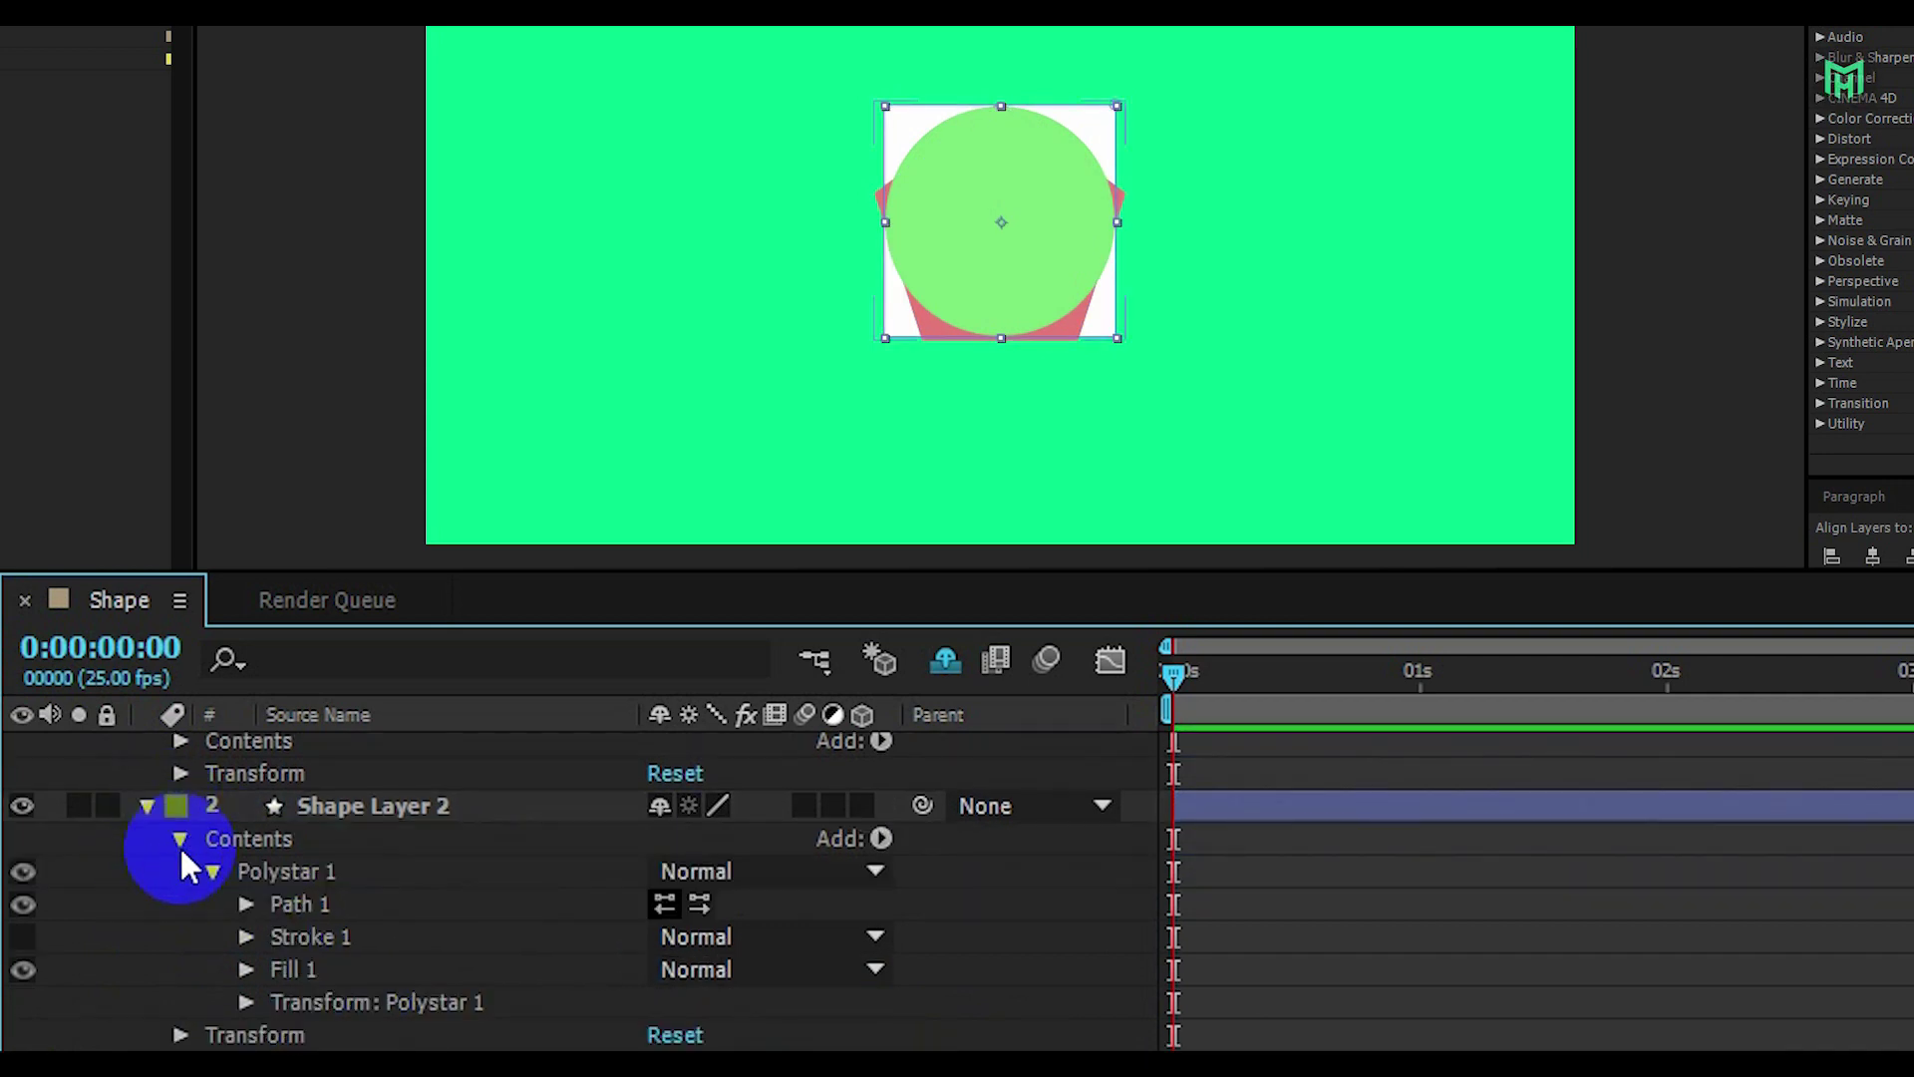
pyautogui.click(315, 902)
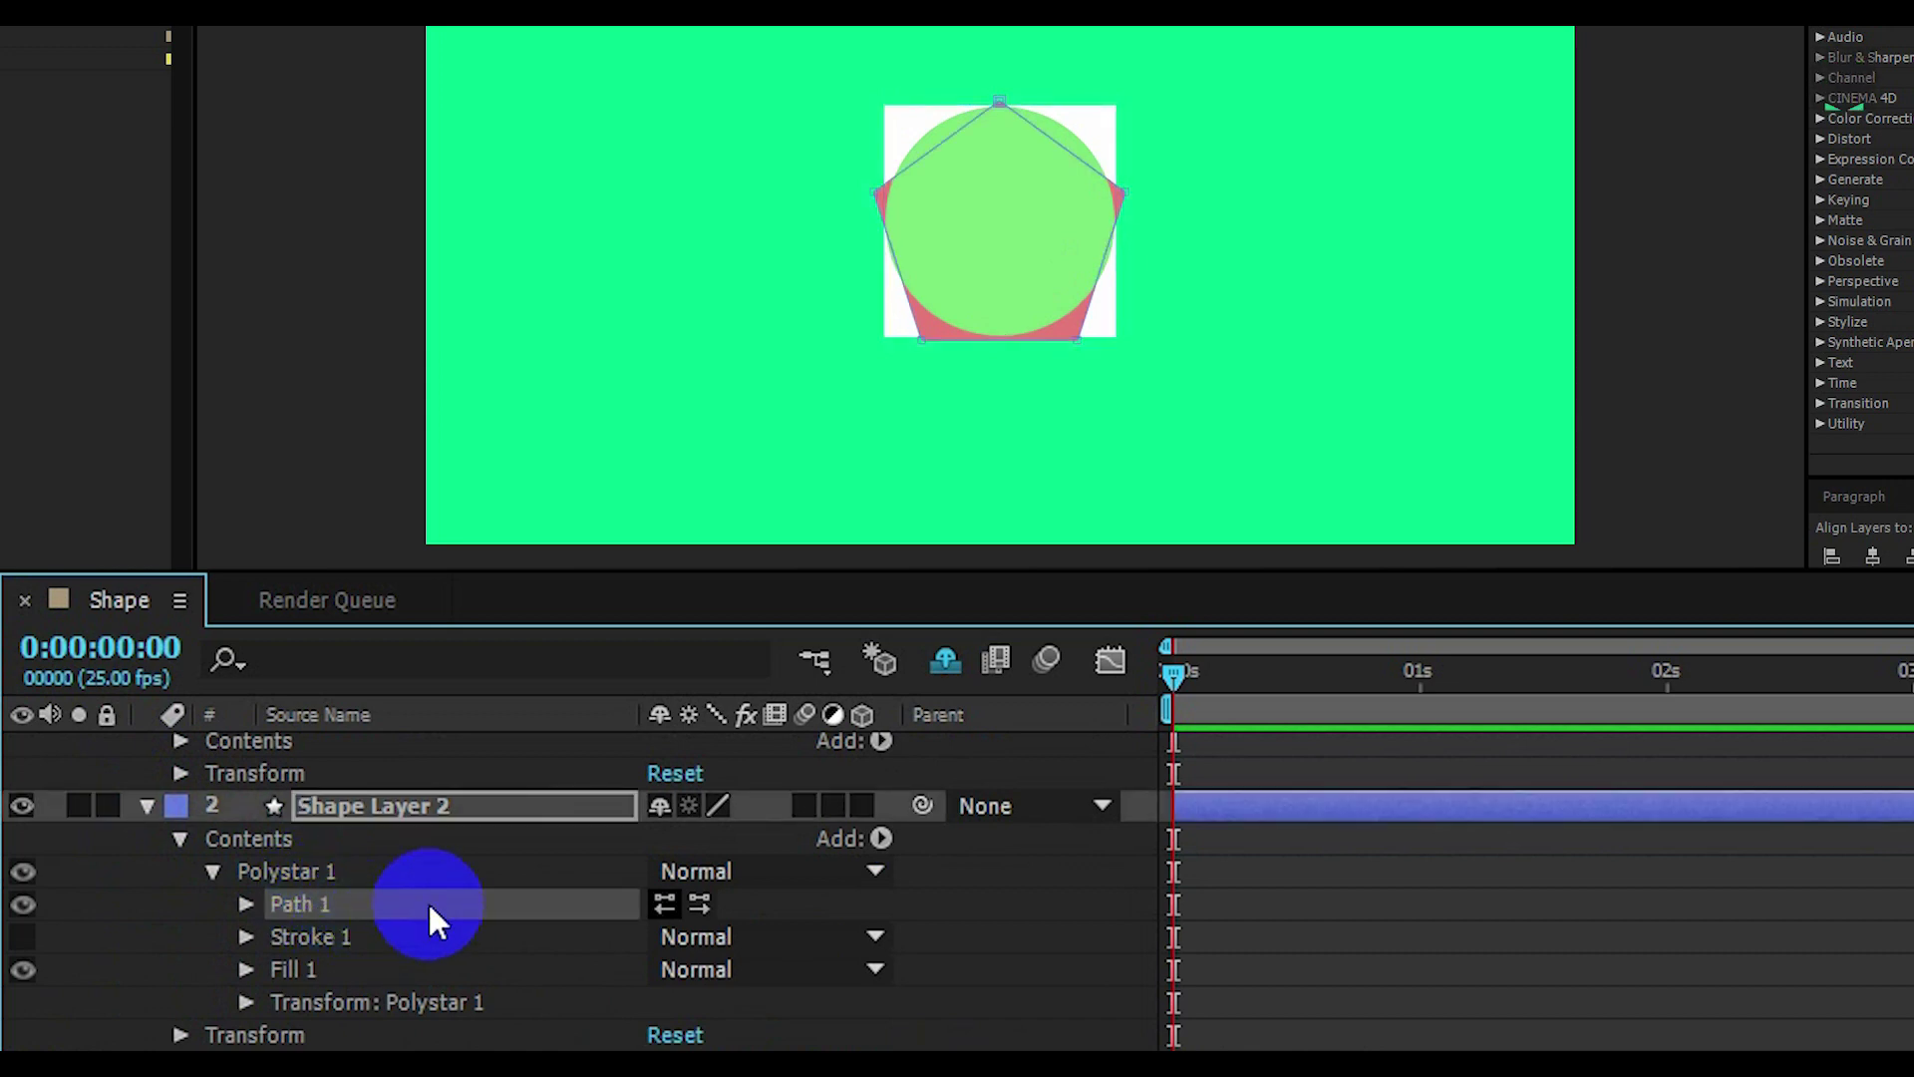
pyautogui.click(244, 903)
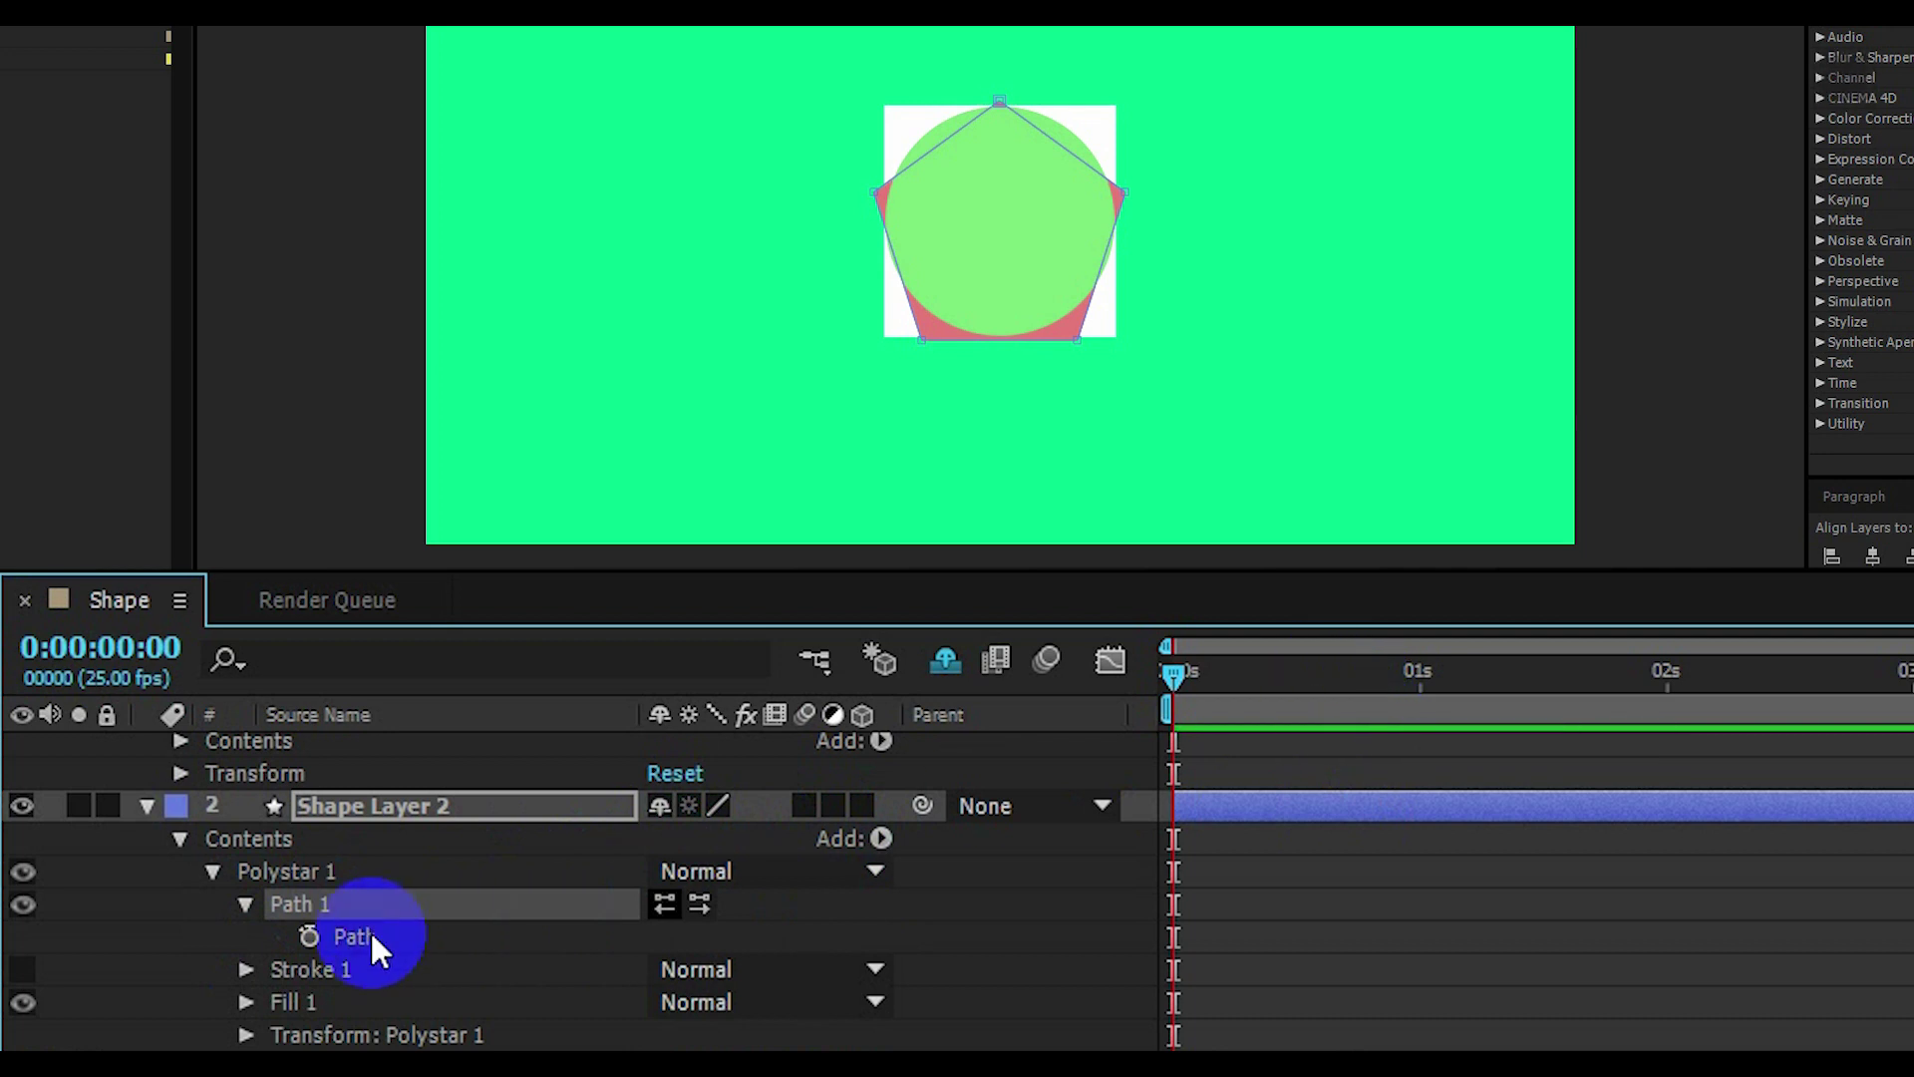
pyautogui.click(307, 935)
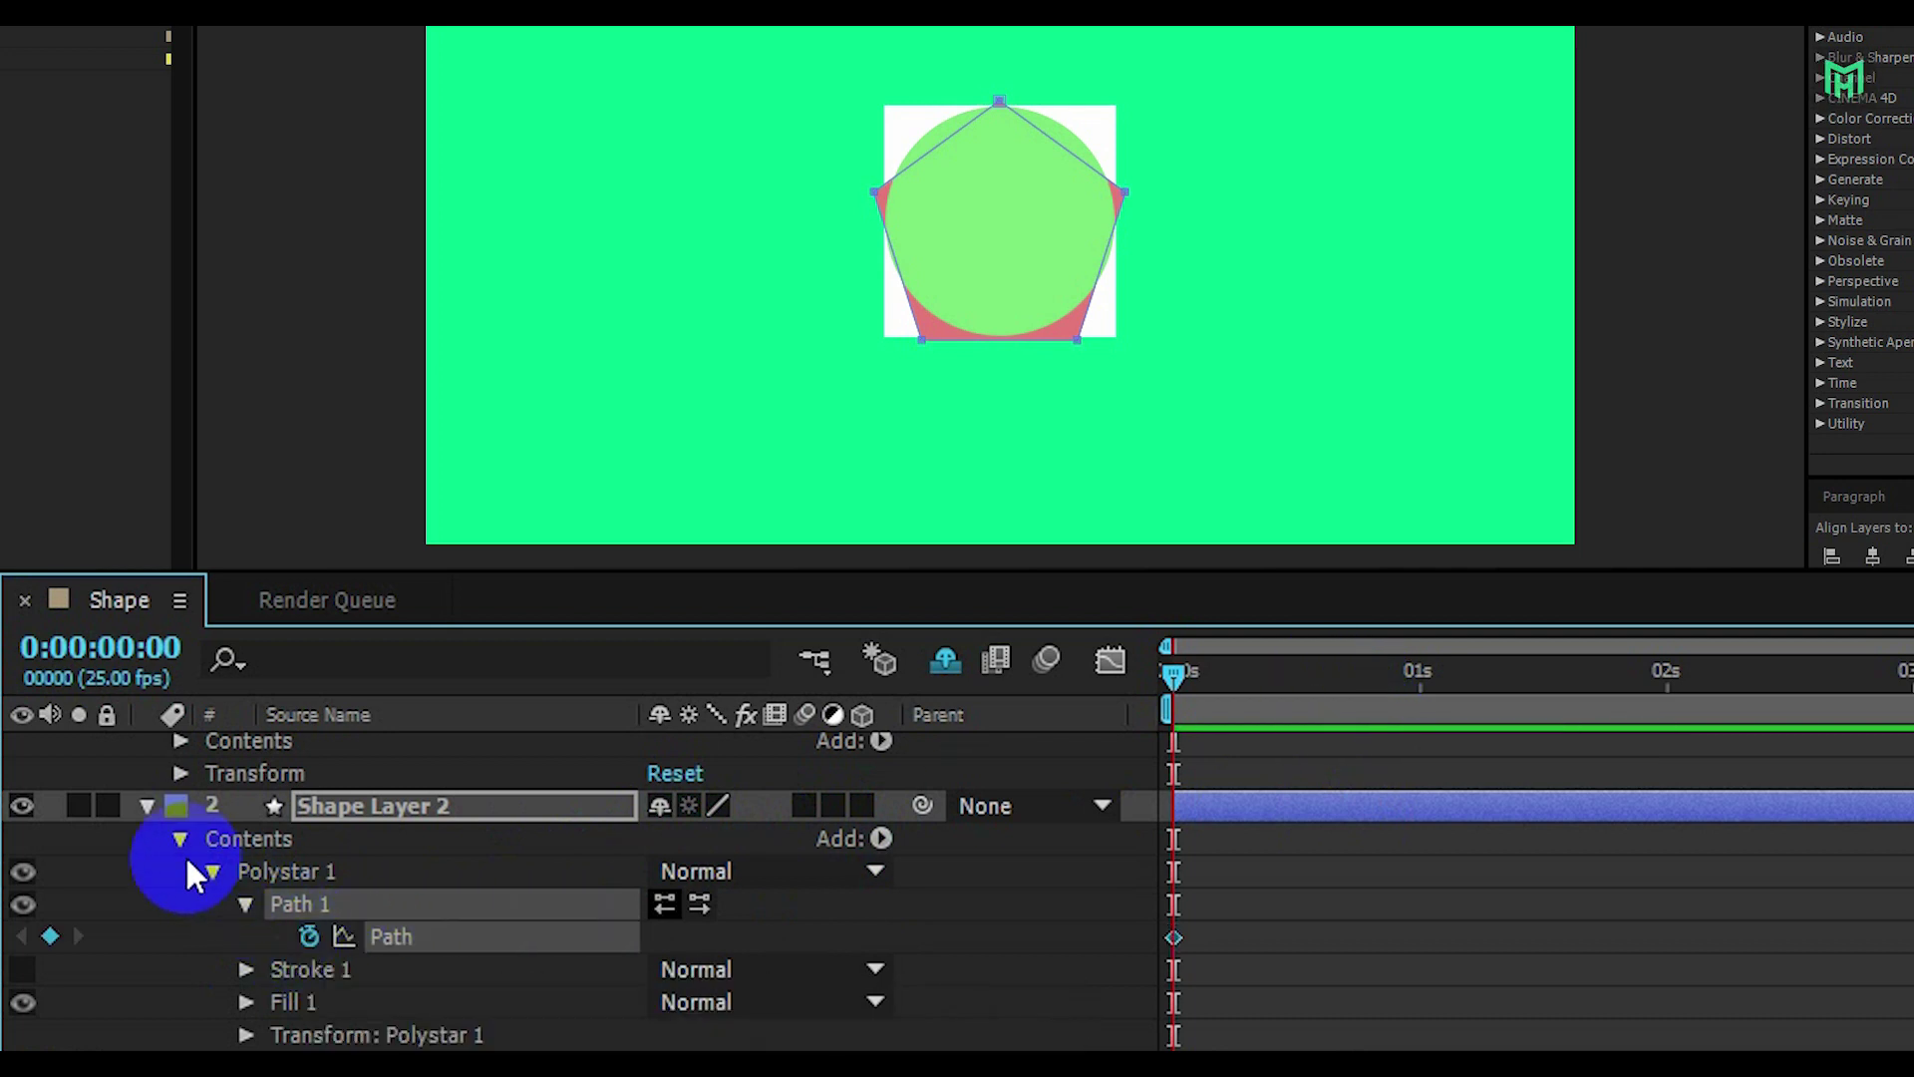
pyautogui.click(148, 804)
pyautogui.click(302, 812)
pyautogui.scroll(1, 302, 811)
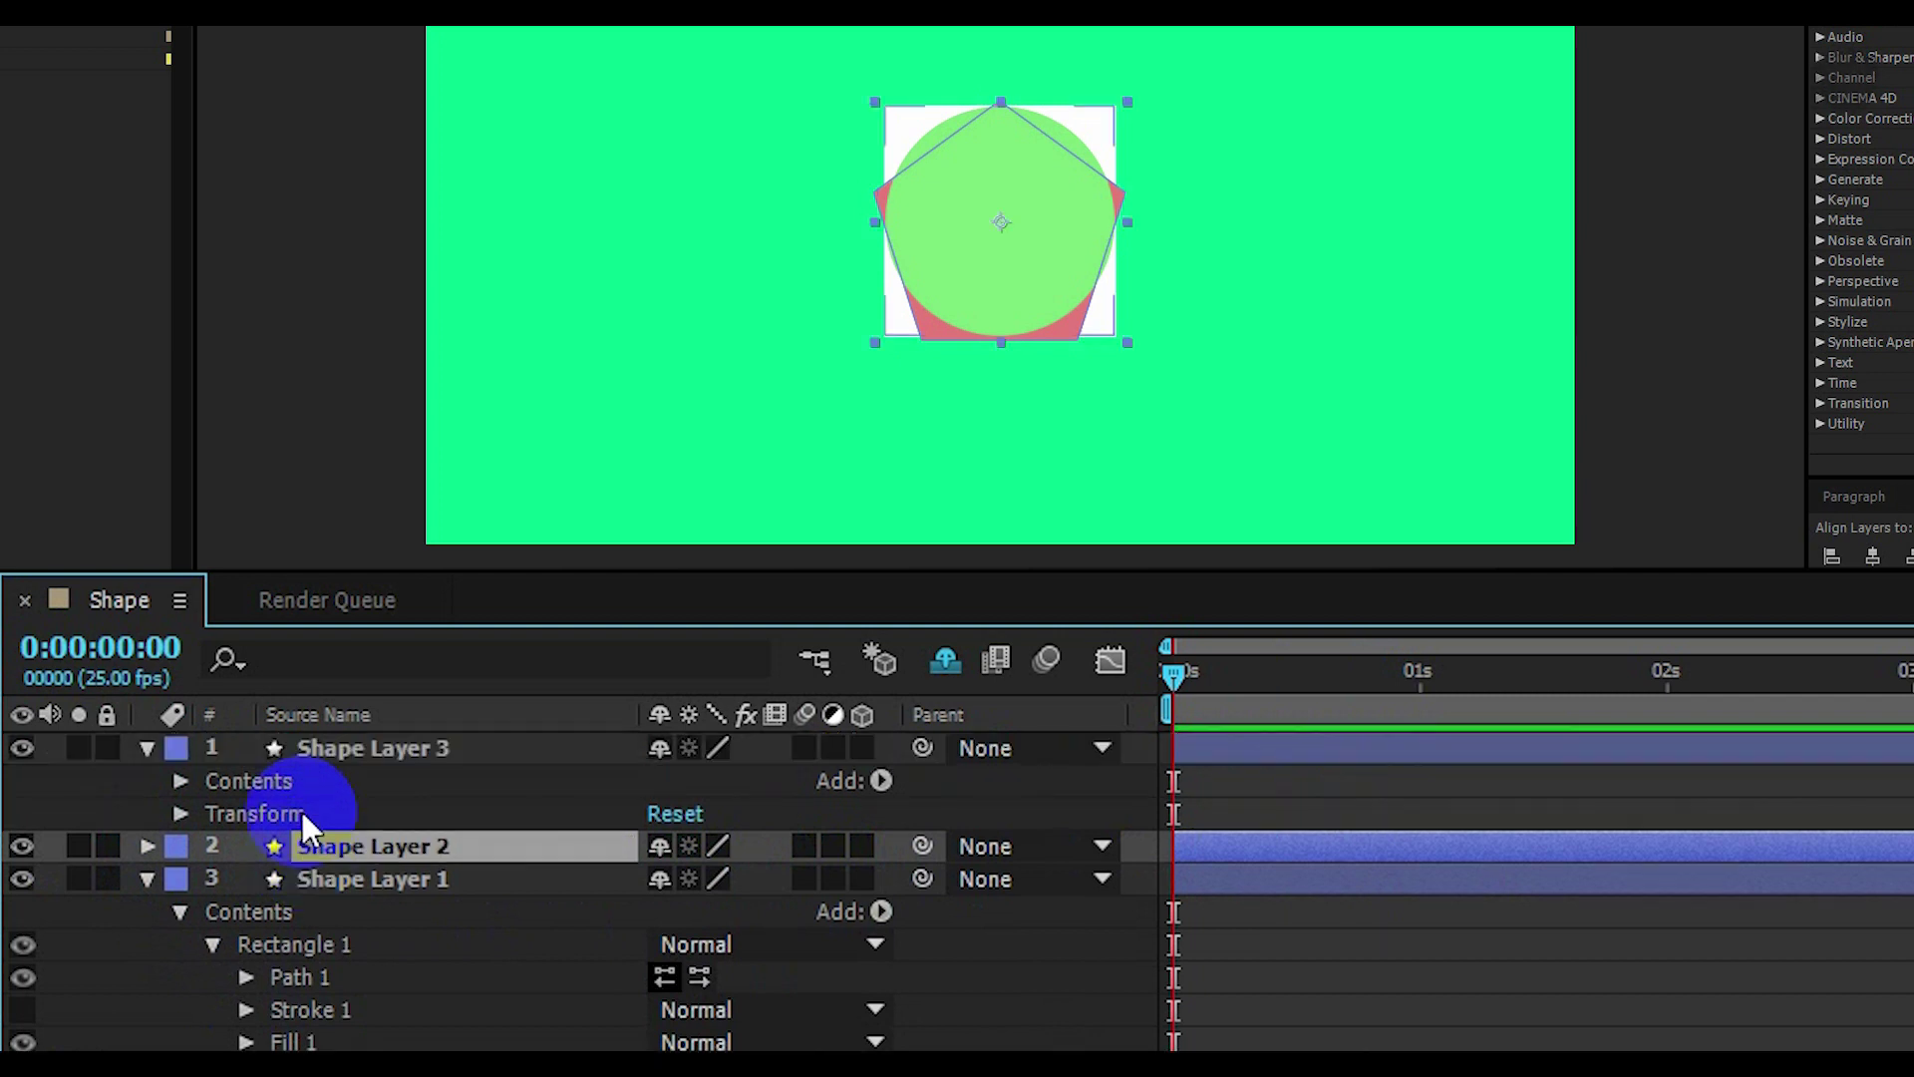
# Set a Path keyframe at 0s on the circle's ellipse path in Shape Layer 3.
pyautogui.click(144, 747)
pyautogui.click(146, 748)
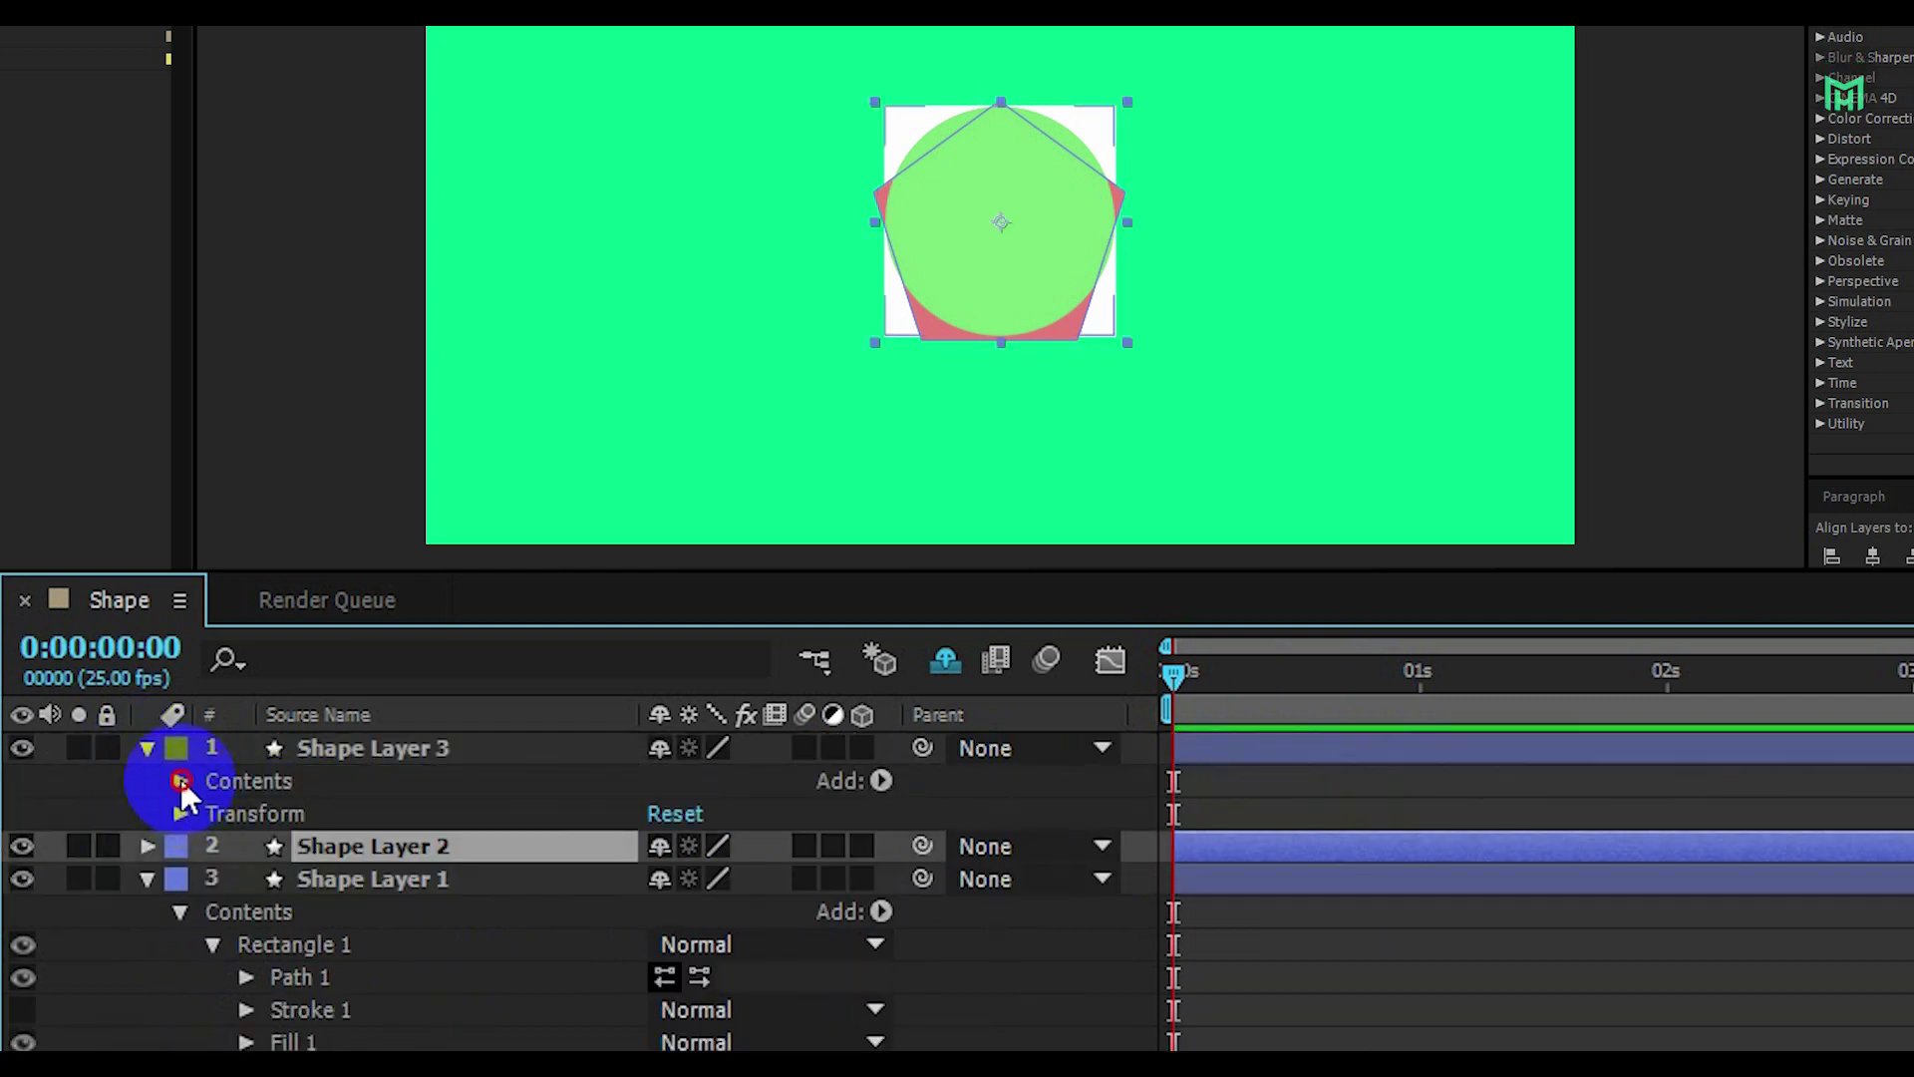
pyautogui.click(180, 780)
pyautogui.click(245, 846)
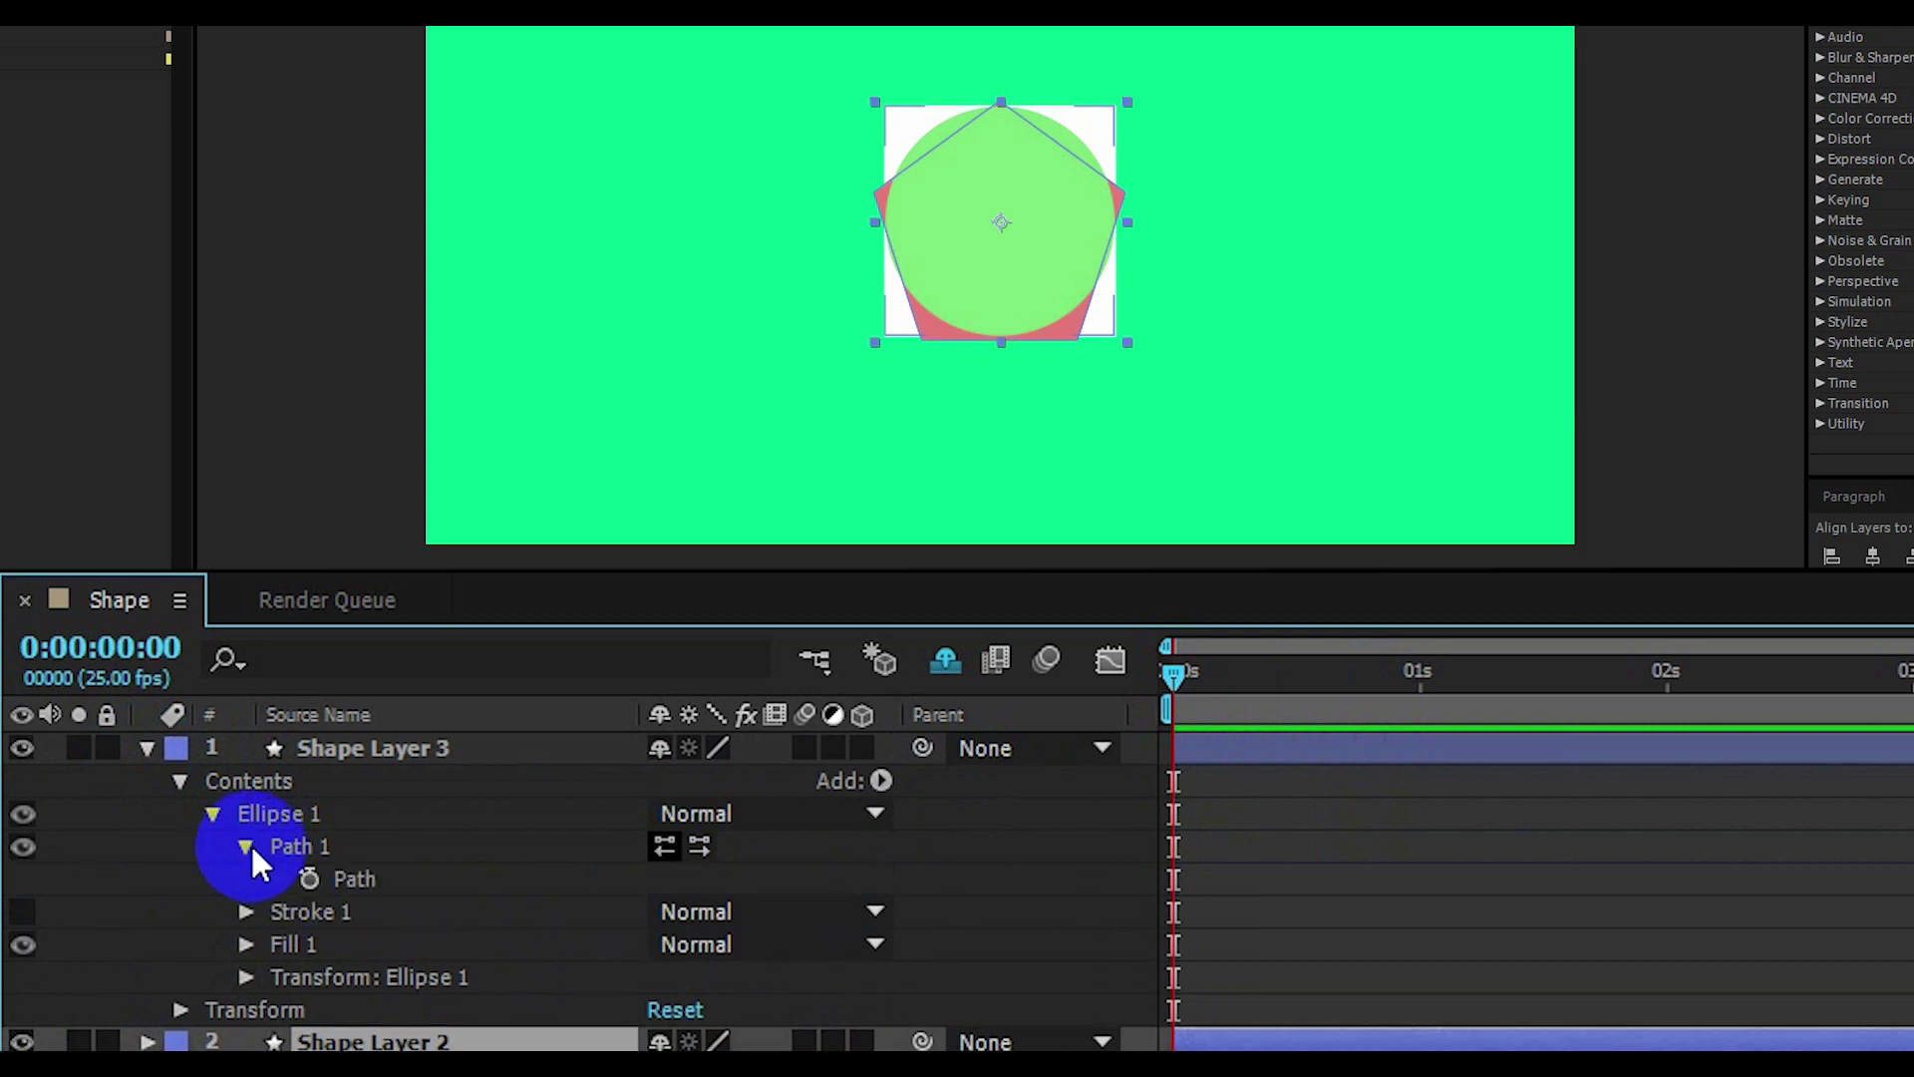
pyautogui.click(308, 877)
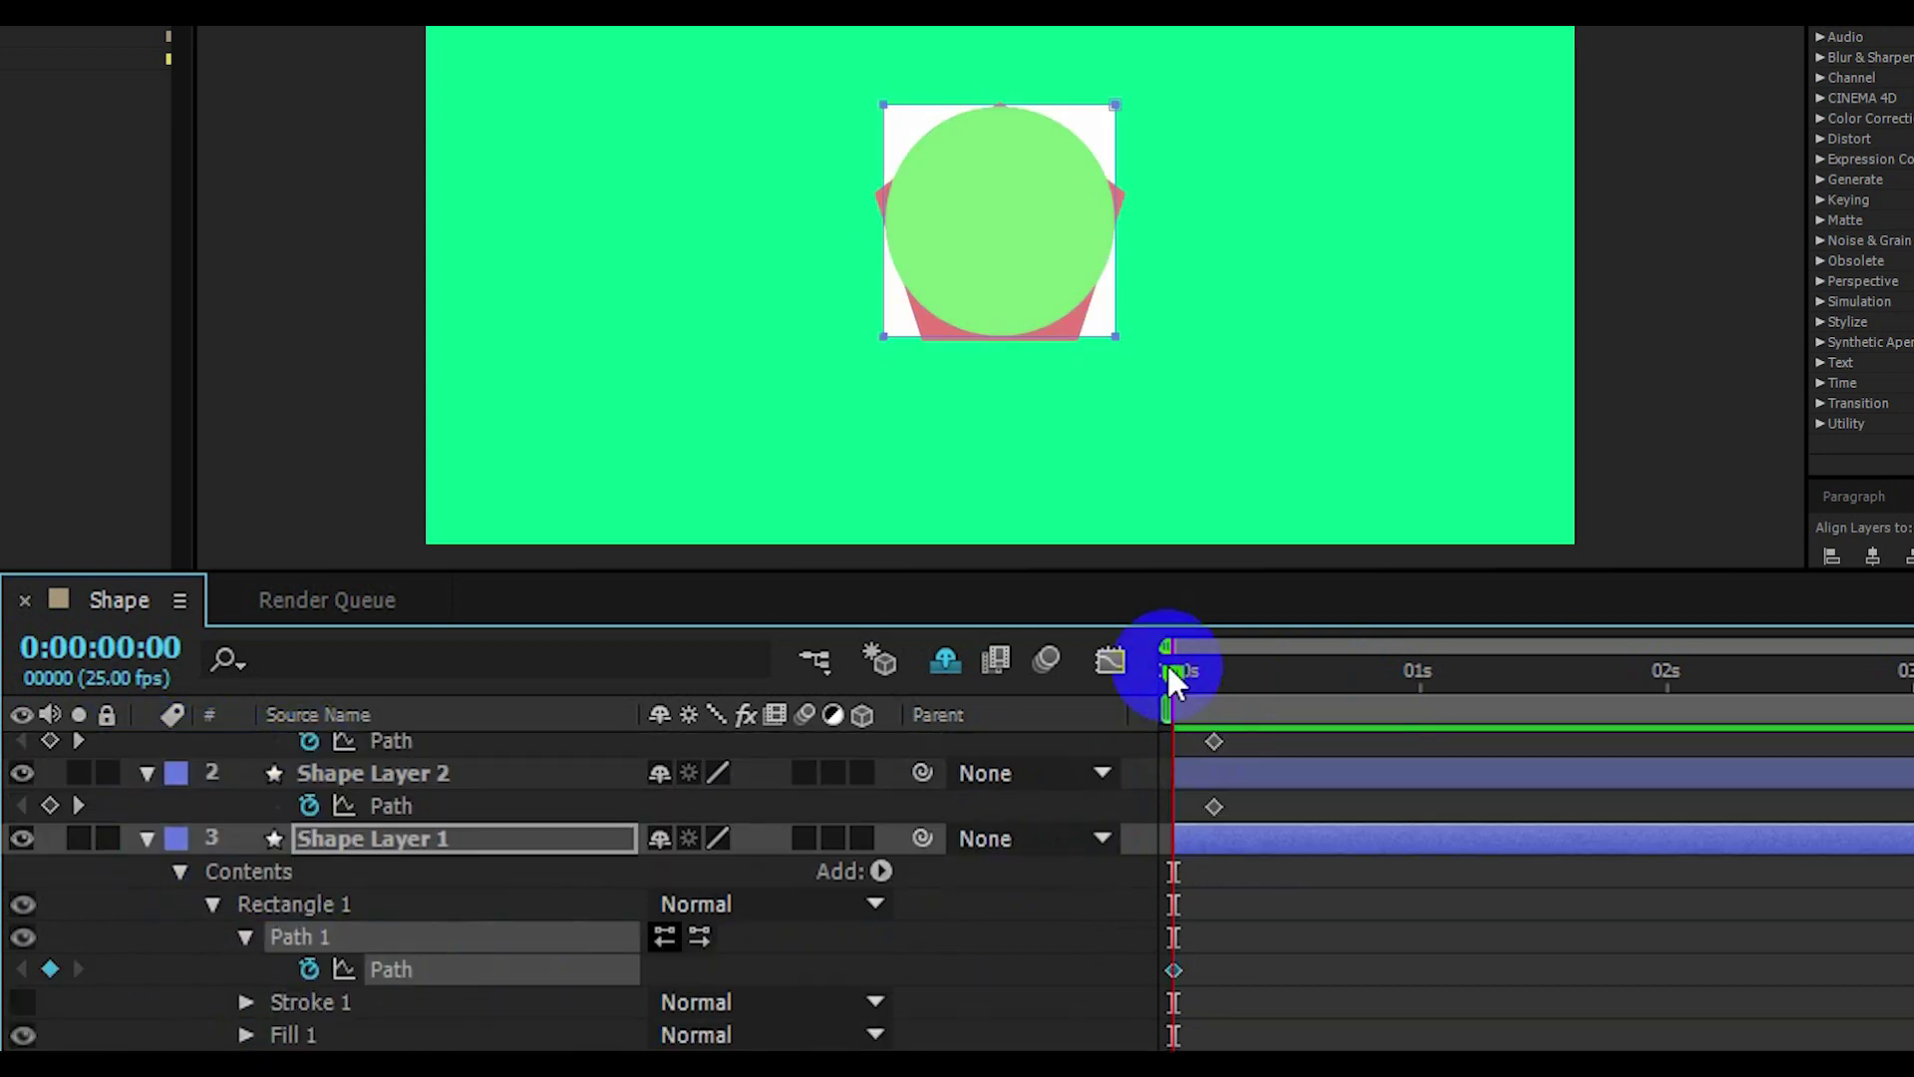
# Paste the pentagon's path keyframe into the square's Path at 0:00:16.
pyautogui.moveTo(1172, 662); pyautogui.dragTo(1328, 726)
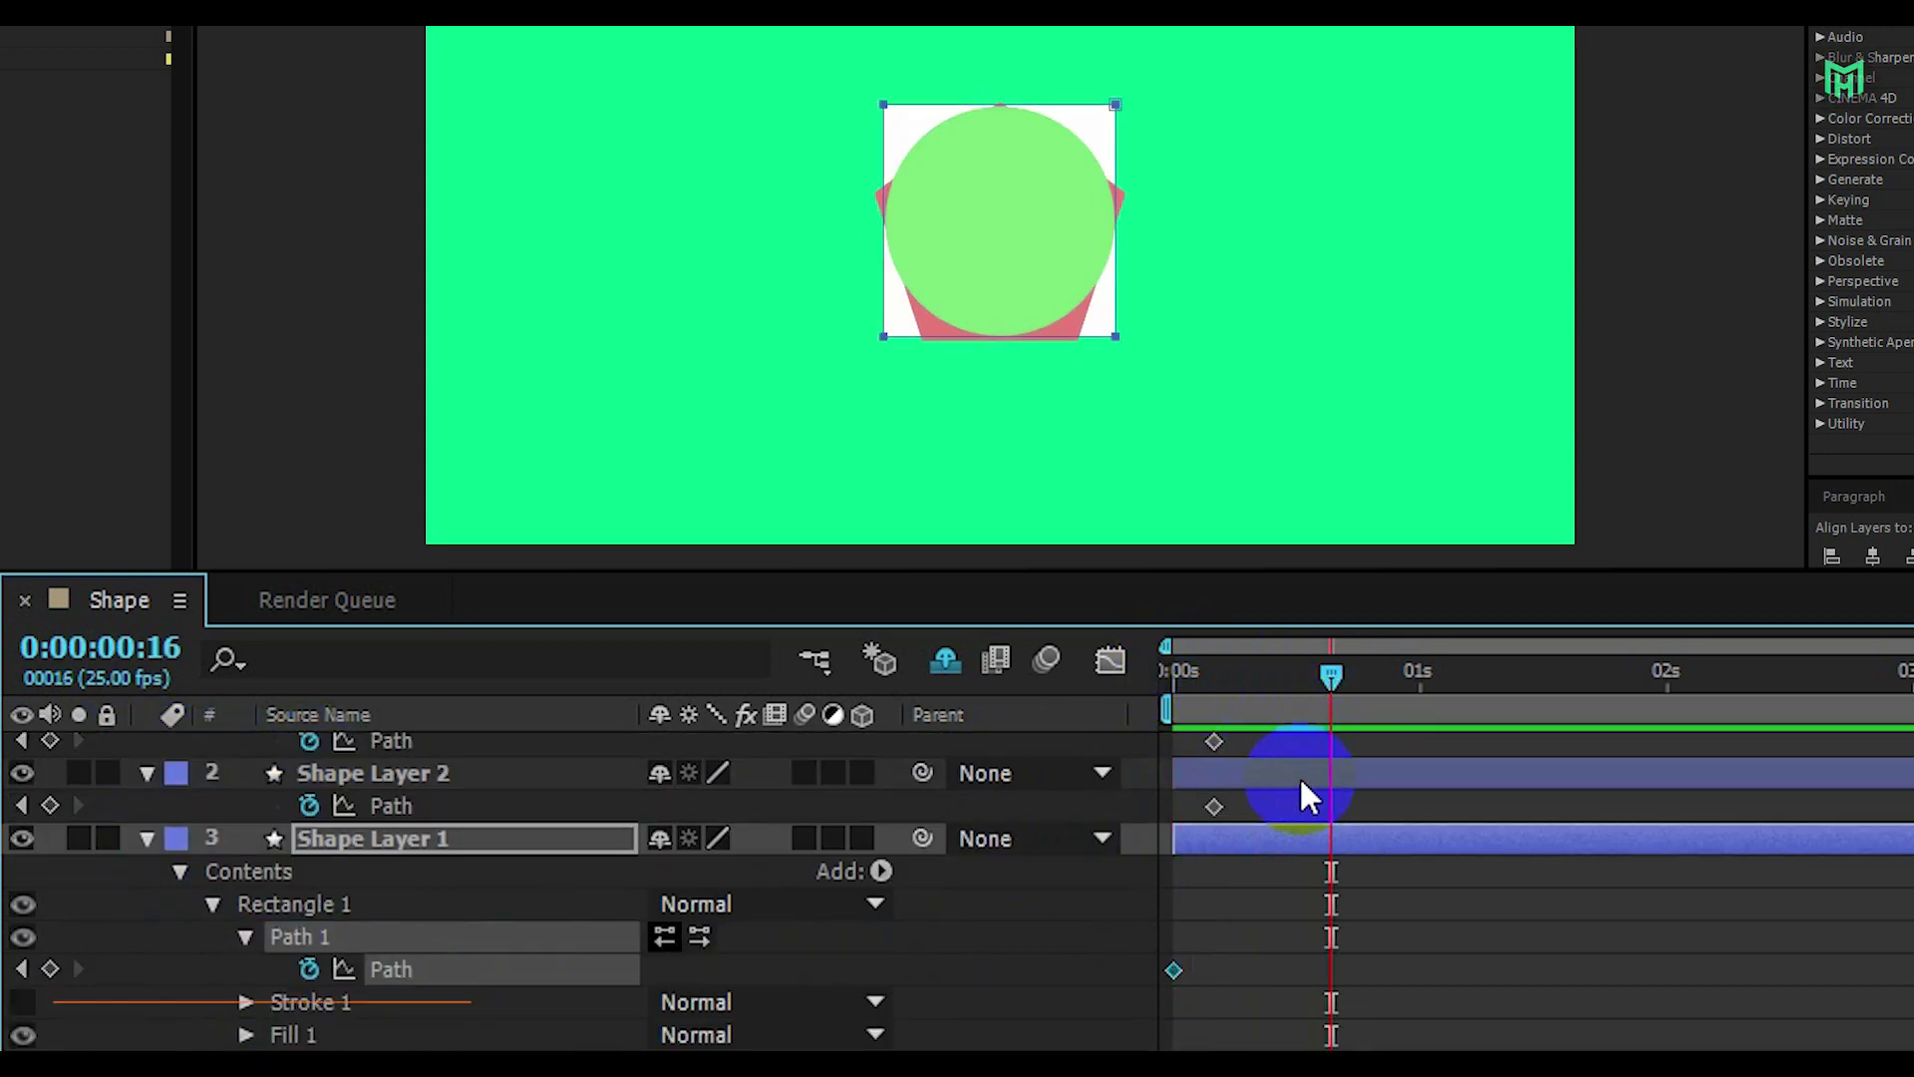
pyautogui.hotkey('ctrl', 'c')
pyautogui.click(1214, 806)
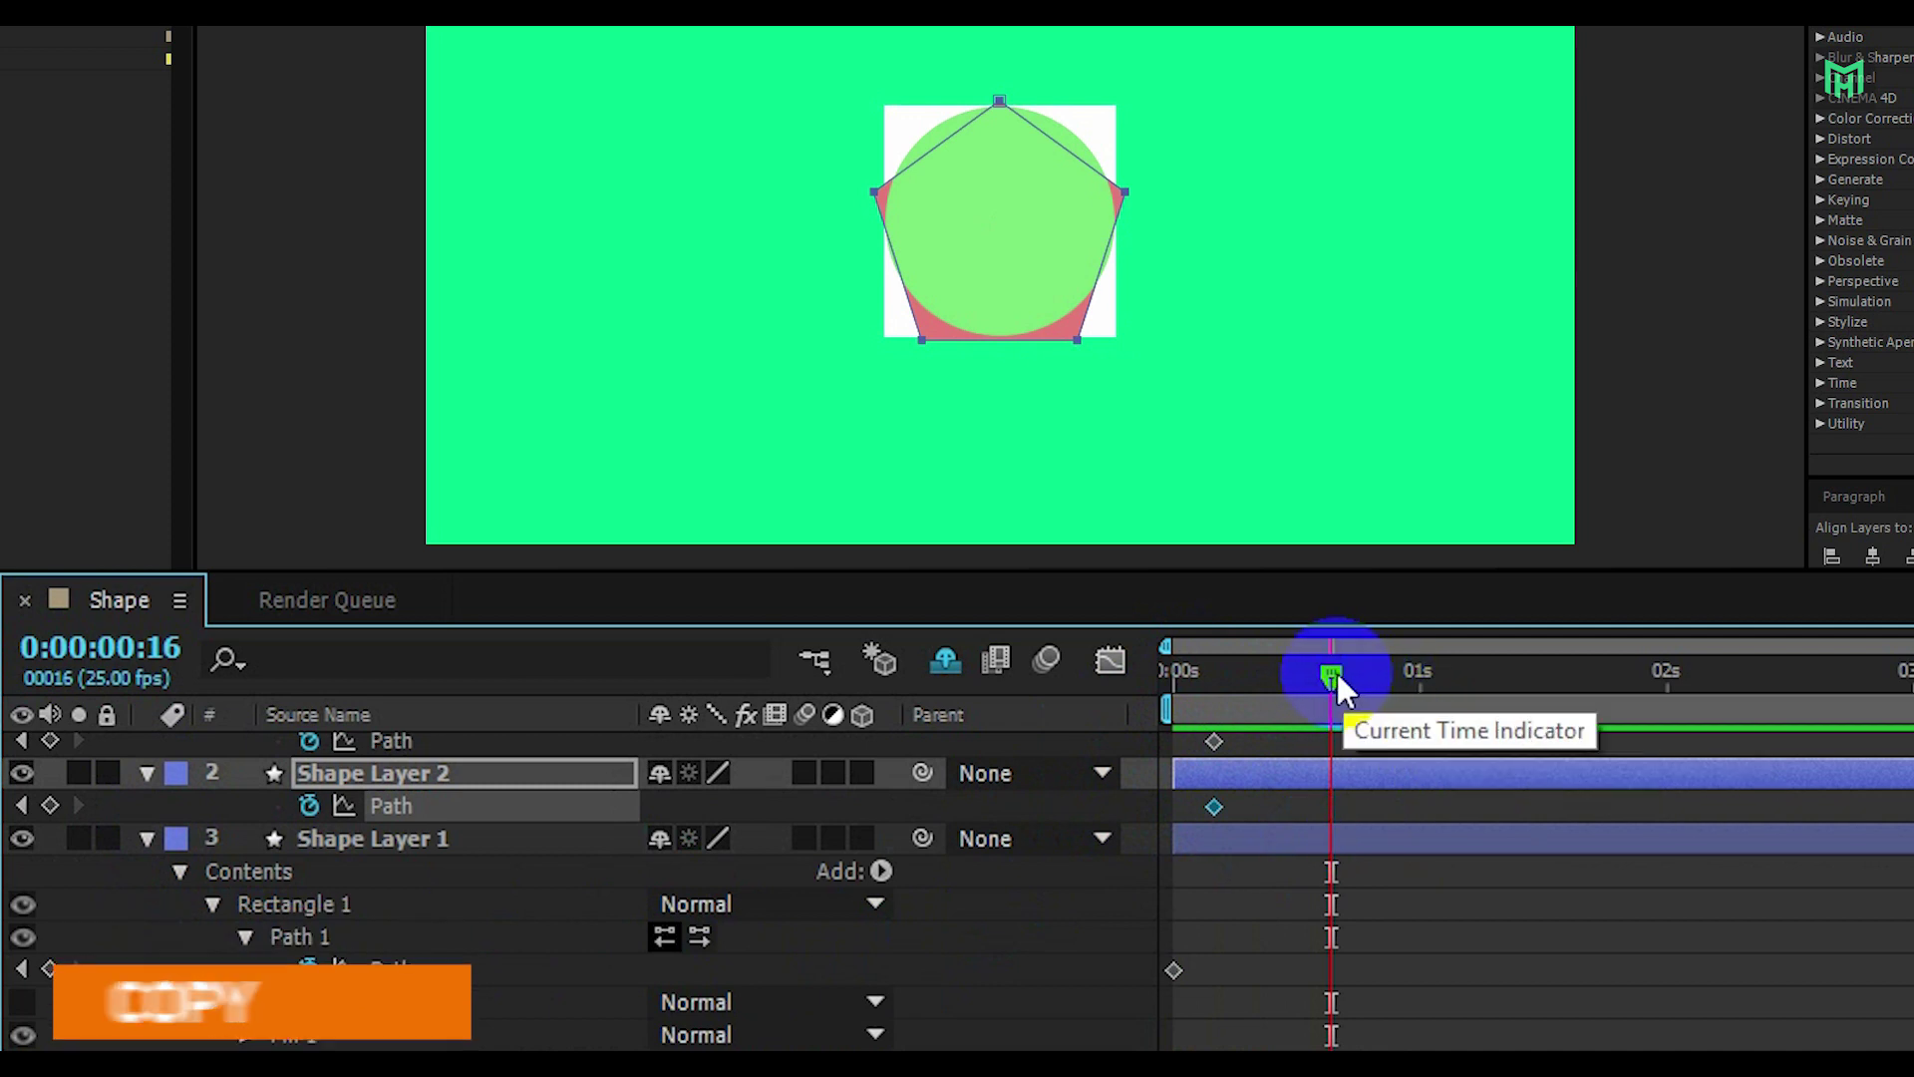
pyautogui.click(367, 935)
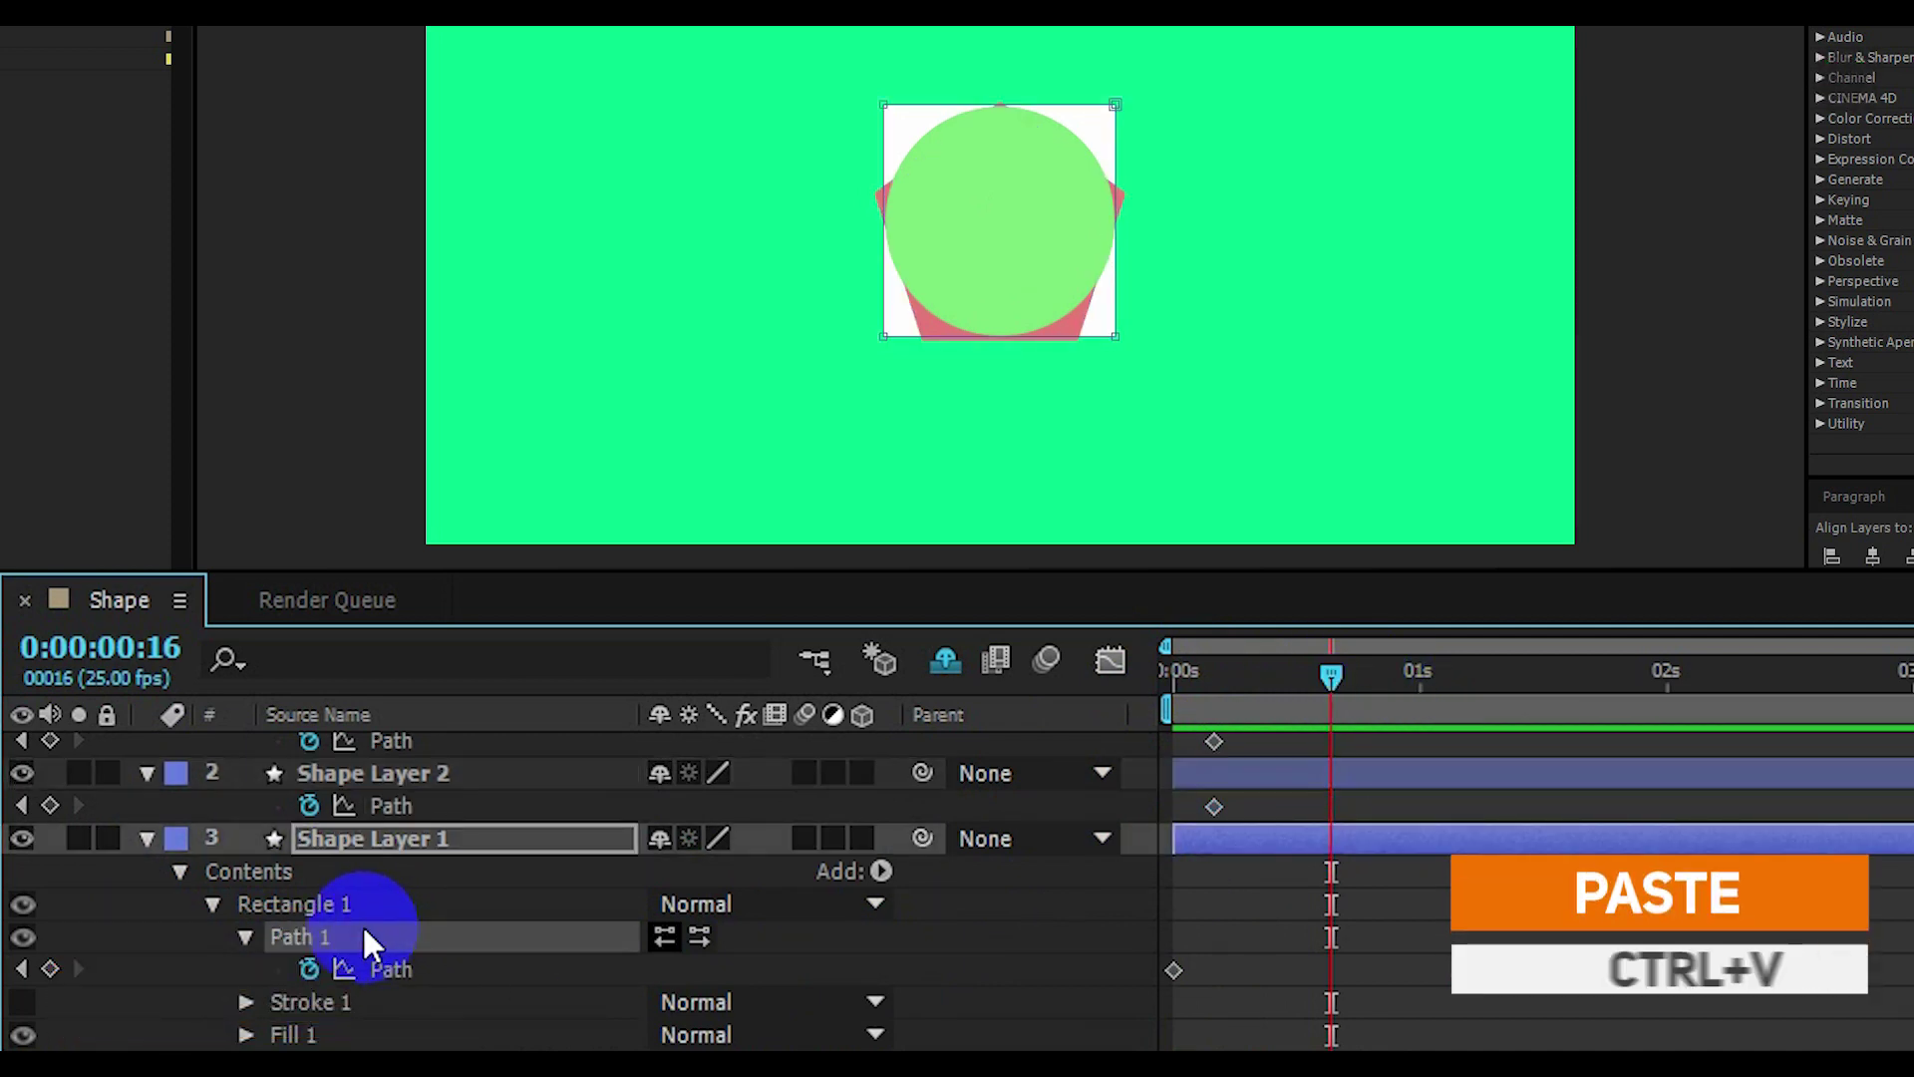
pyautogui.hotkey('ctrl', 'v')
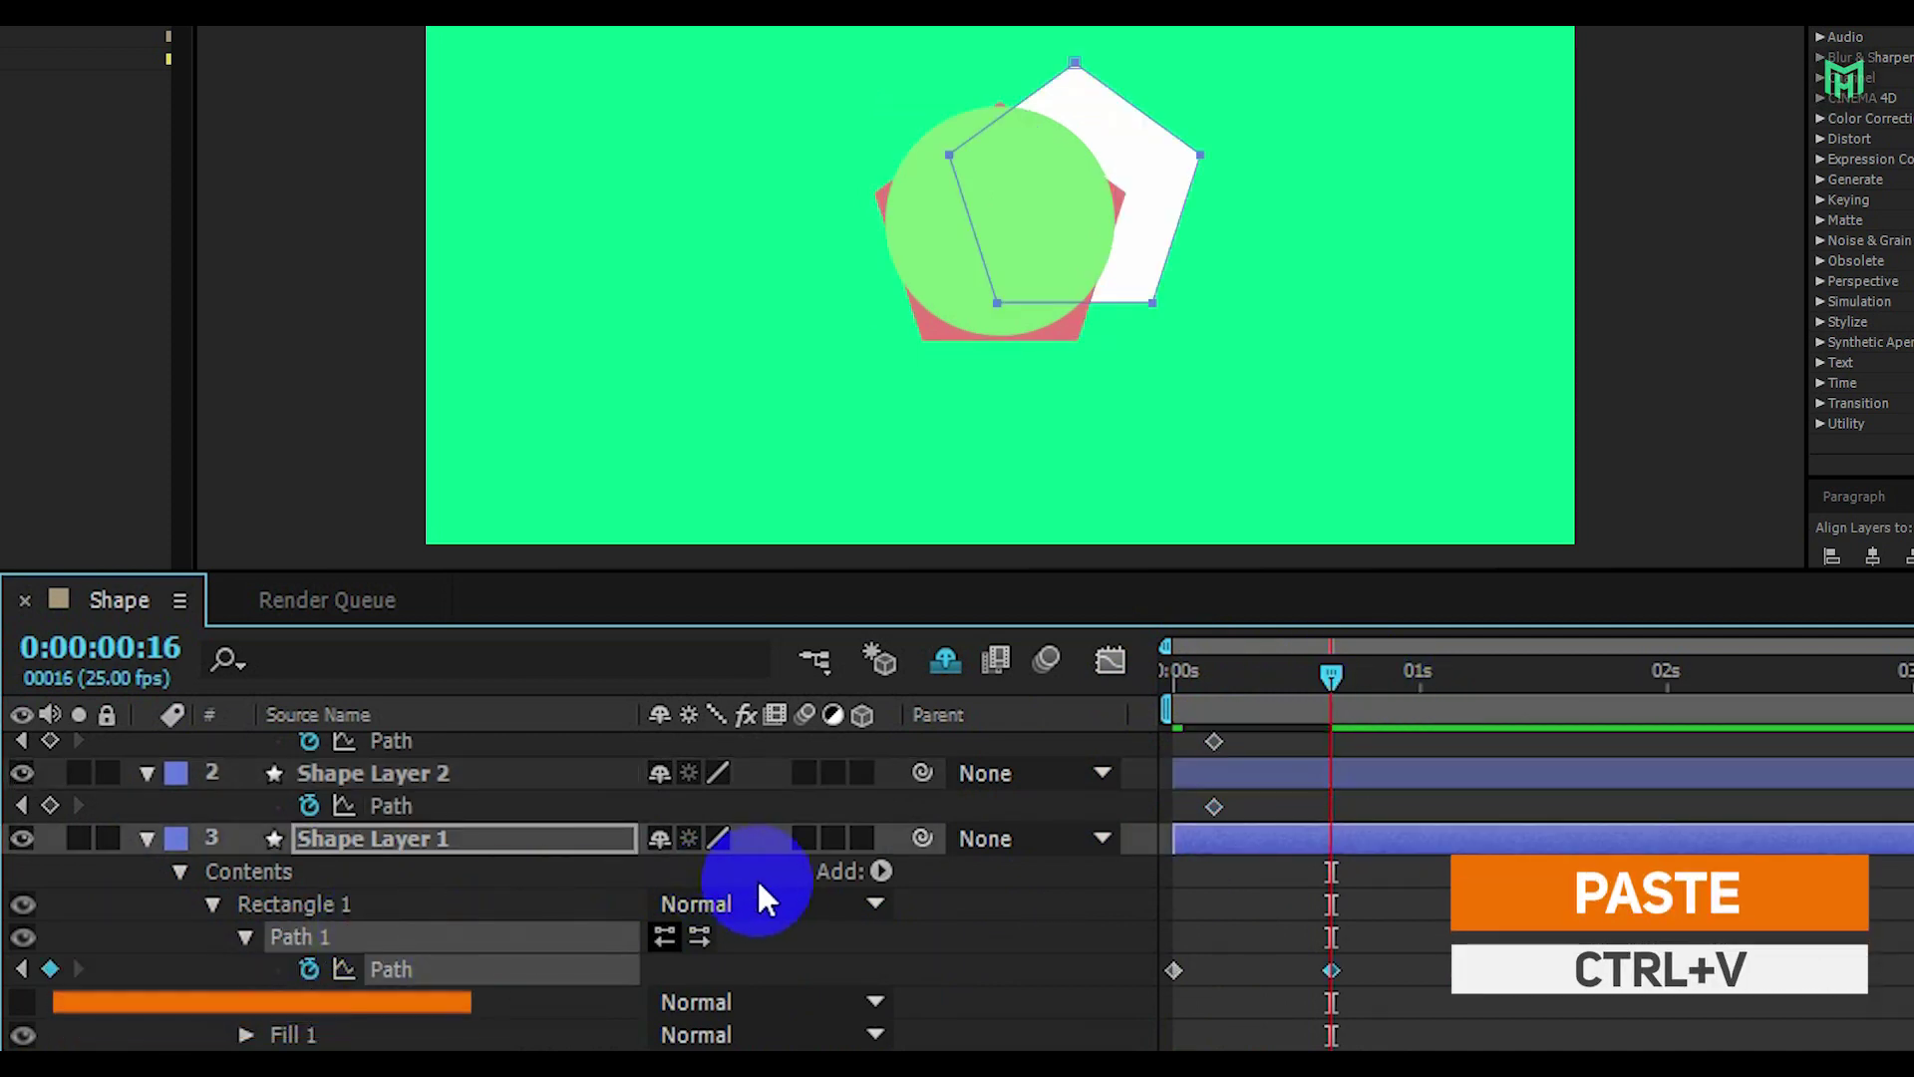
# Paste the circle's path keyframe into the square's Path at 0:01:12, then select Shape Layers 2 and 3.
pyautogui.click(1214, 742)
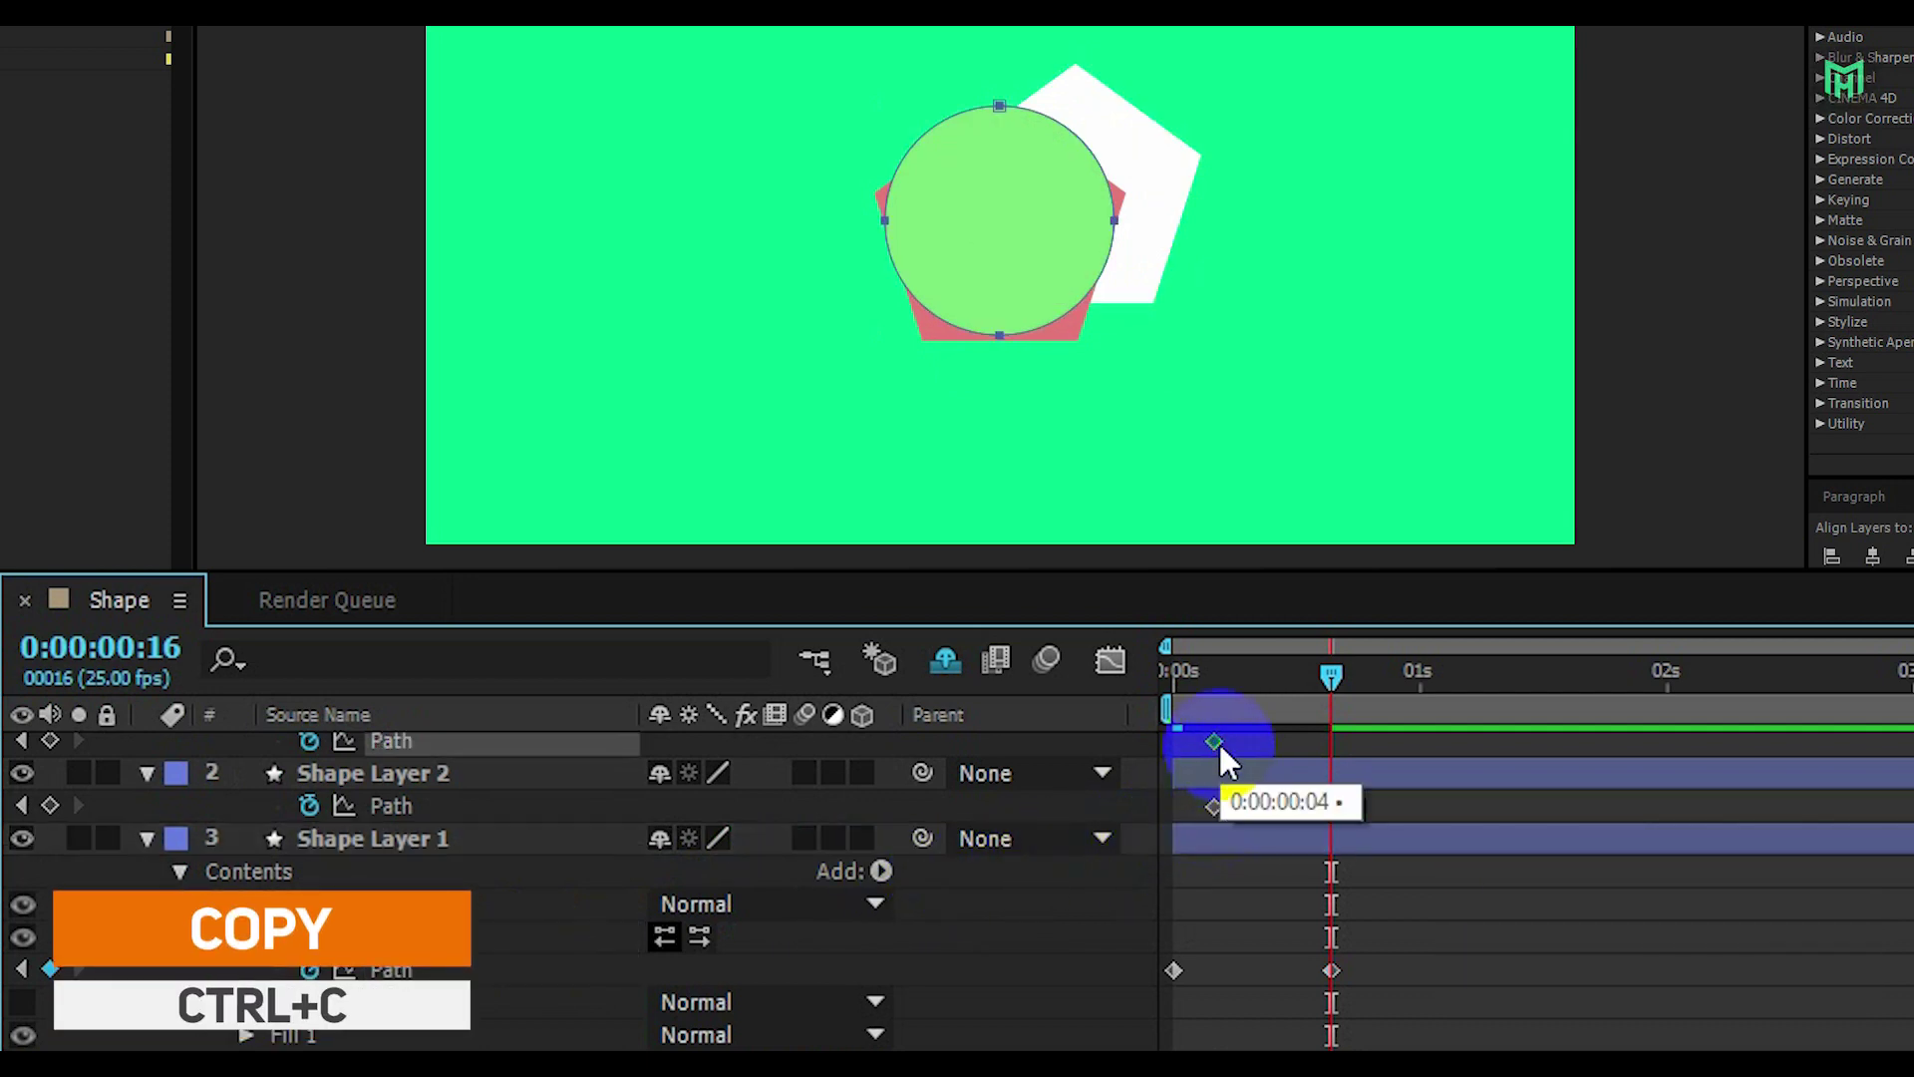
pyautogui.moveTo(1336, 672); pyautogui.dragTo(1553, 703)
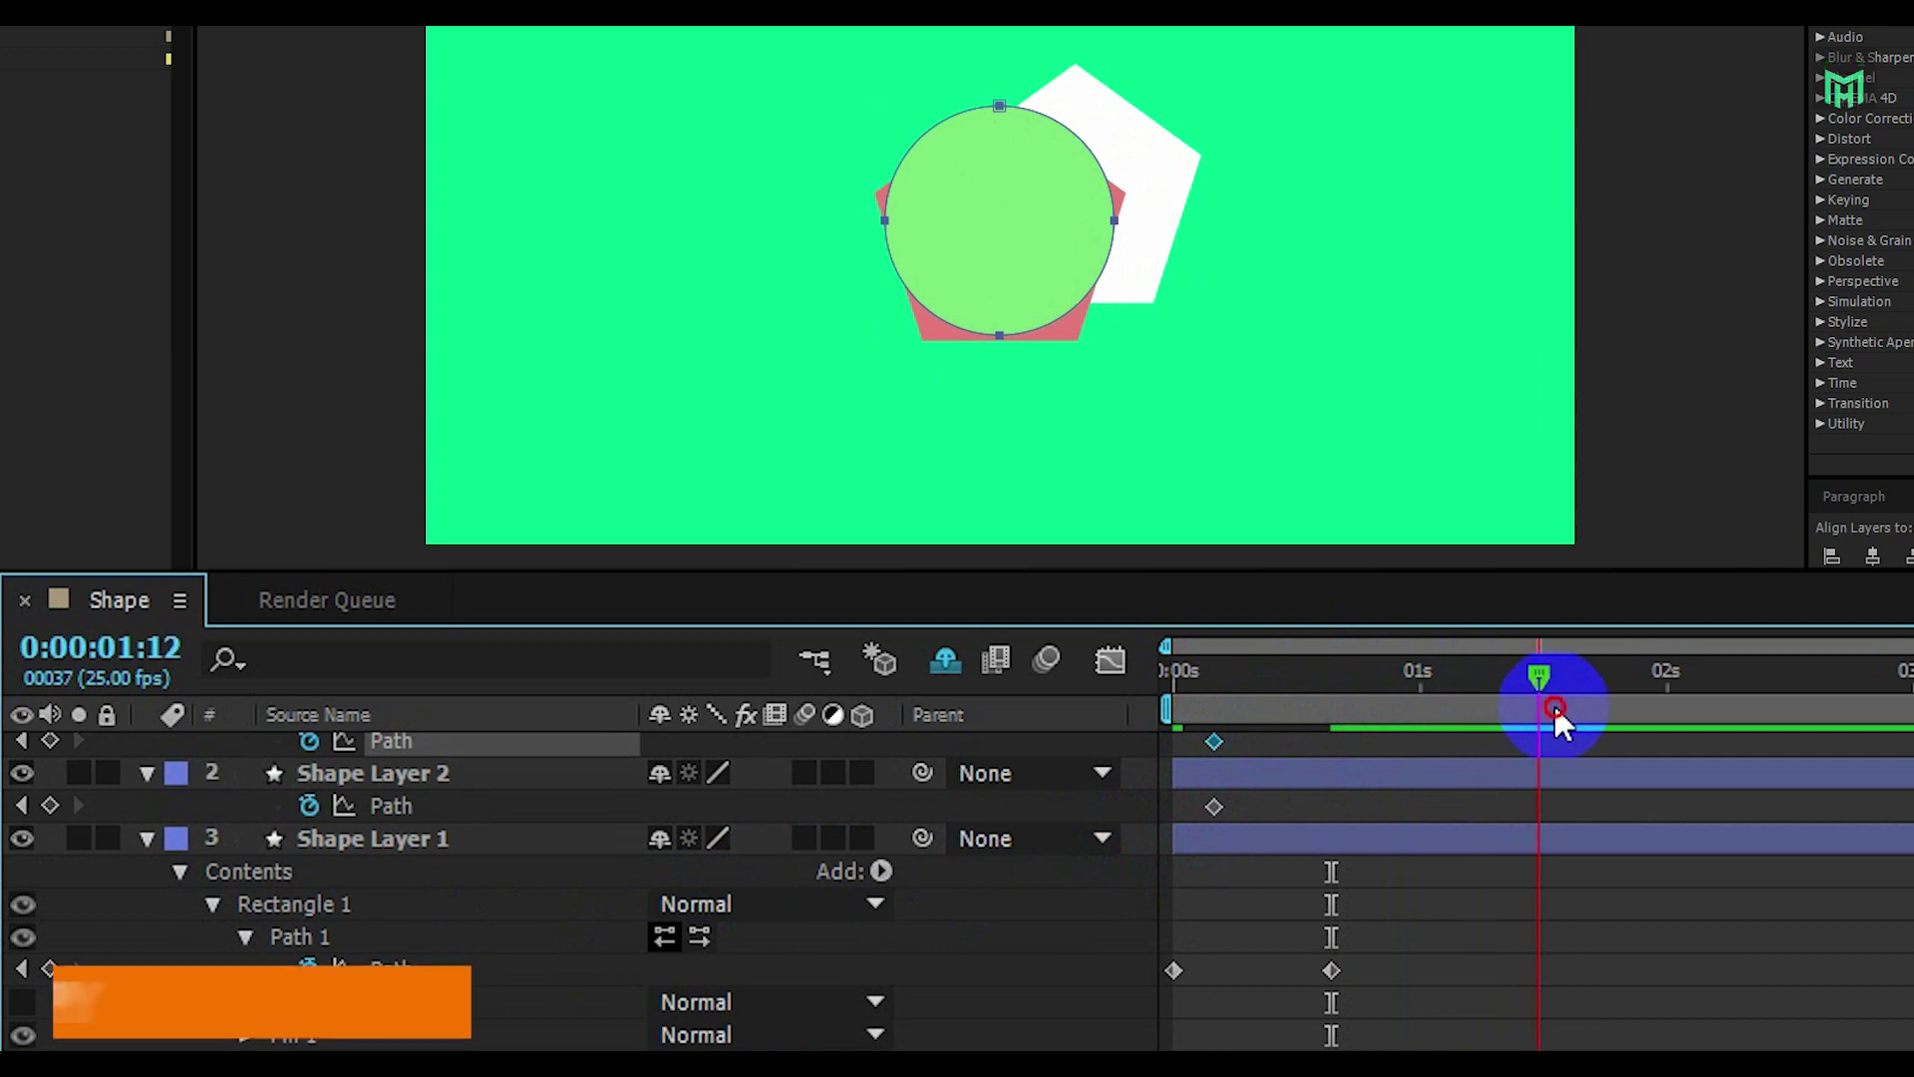
pyautogui.click(341, 937)
pyautogui.hotkey('ctrl', 'v')
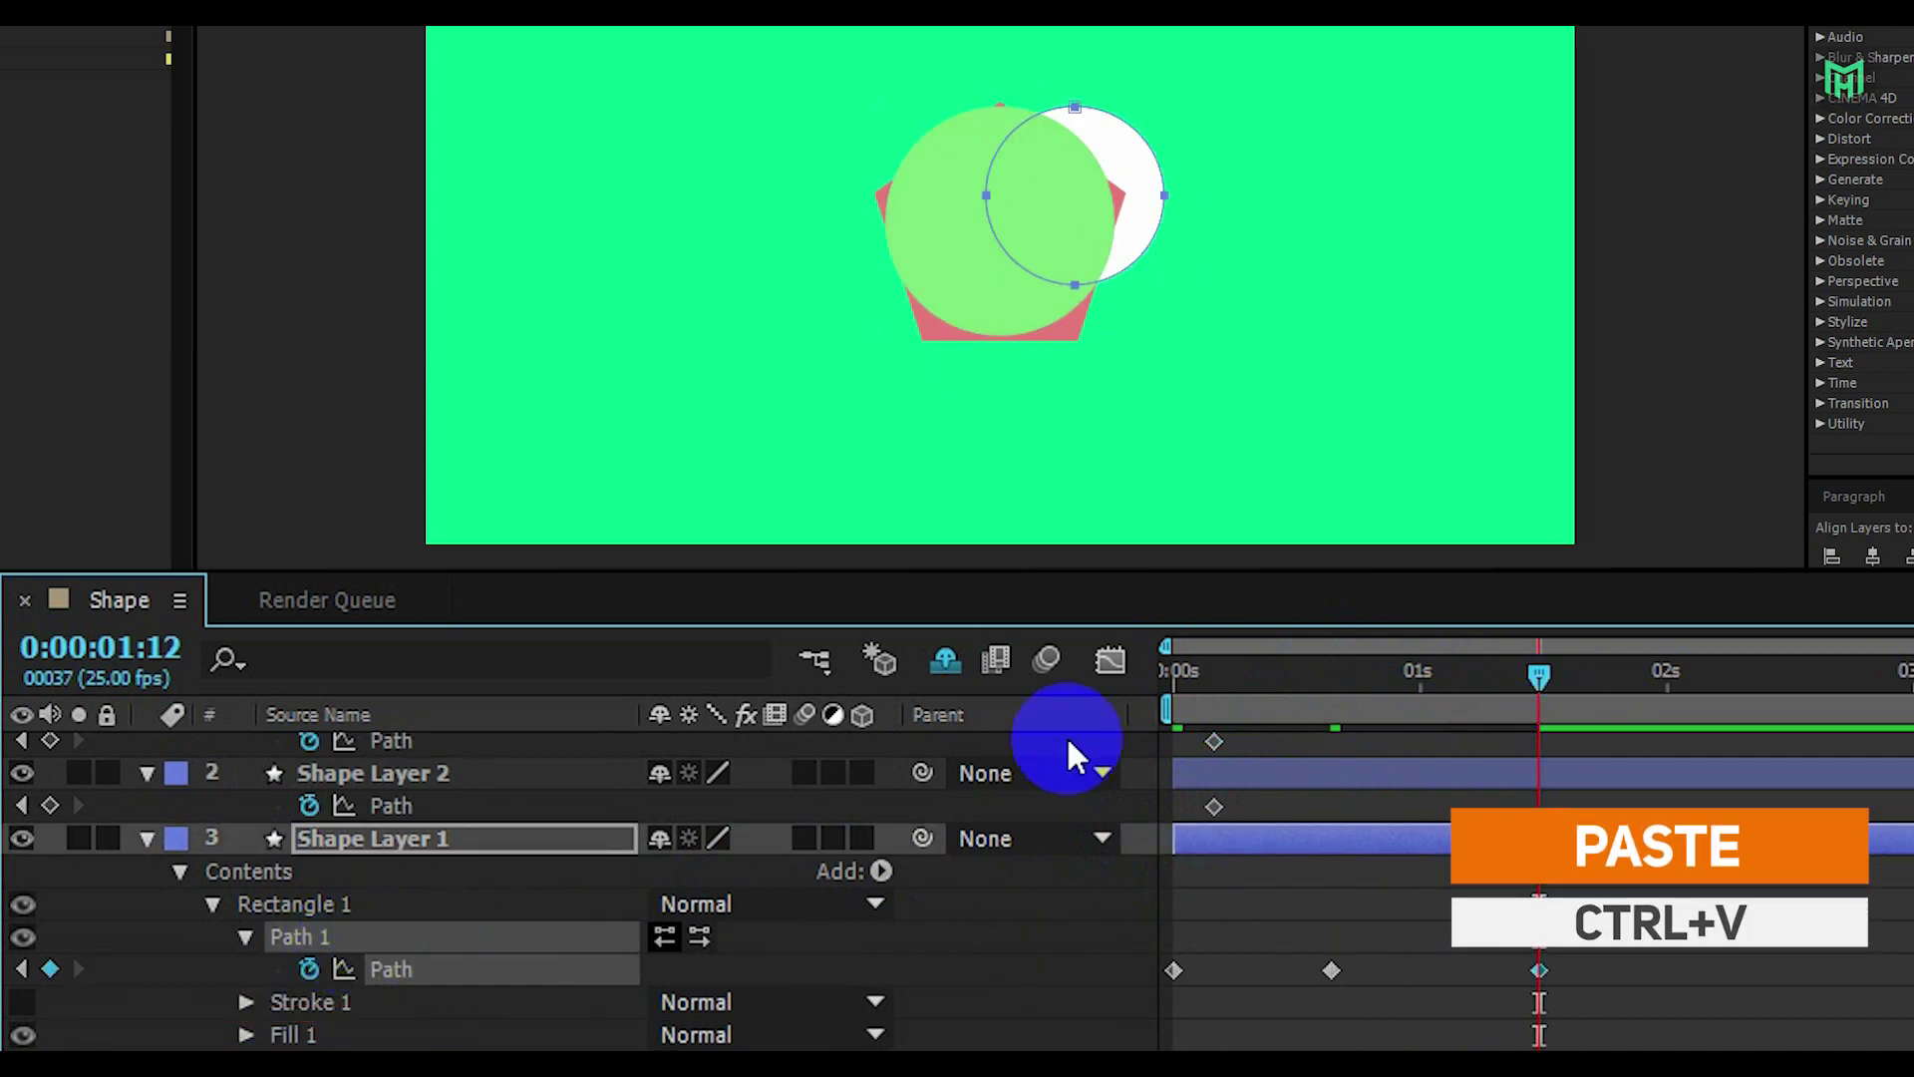
pyautogui.scroll(1, 297, 805)
pyautogui.click(343, 816)
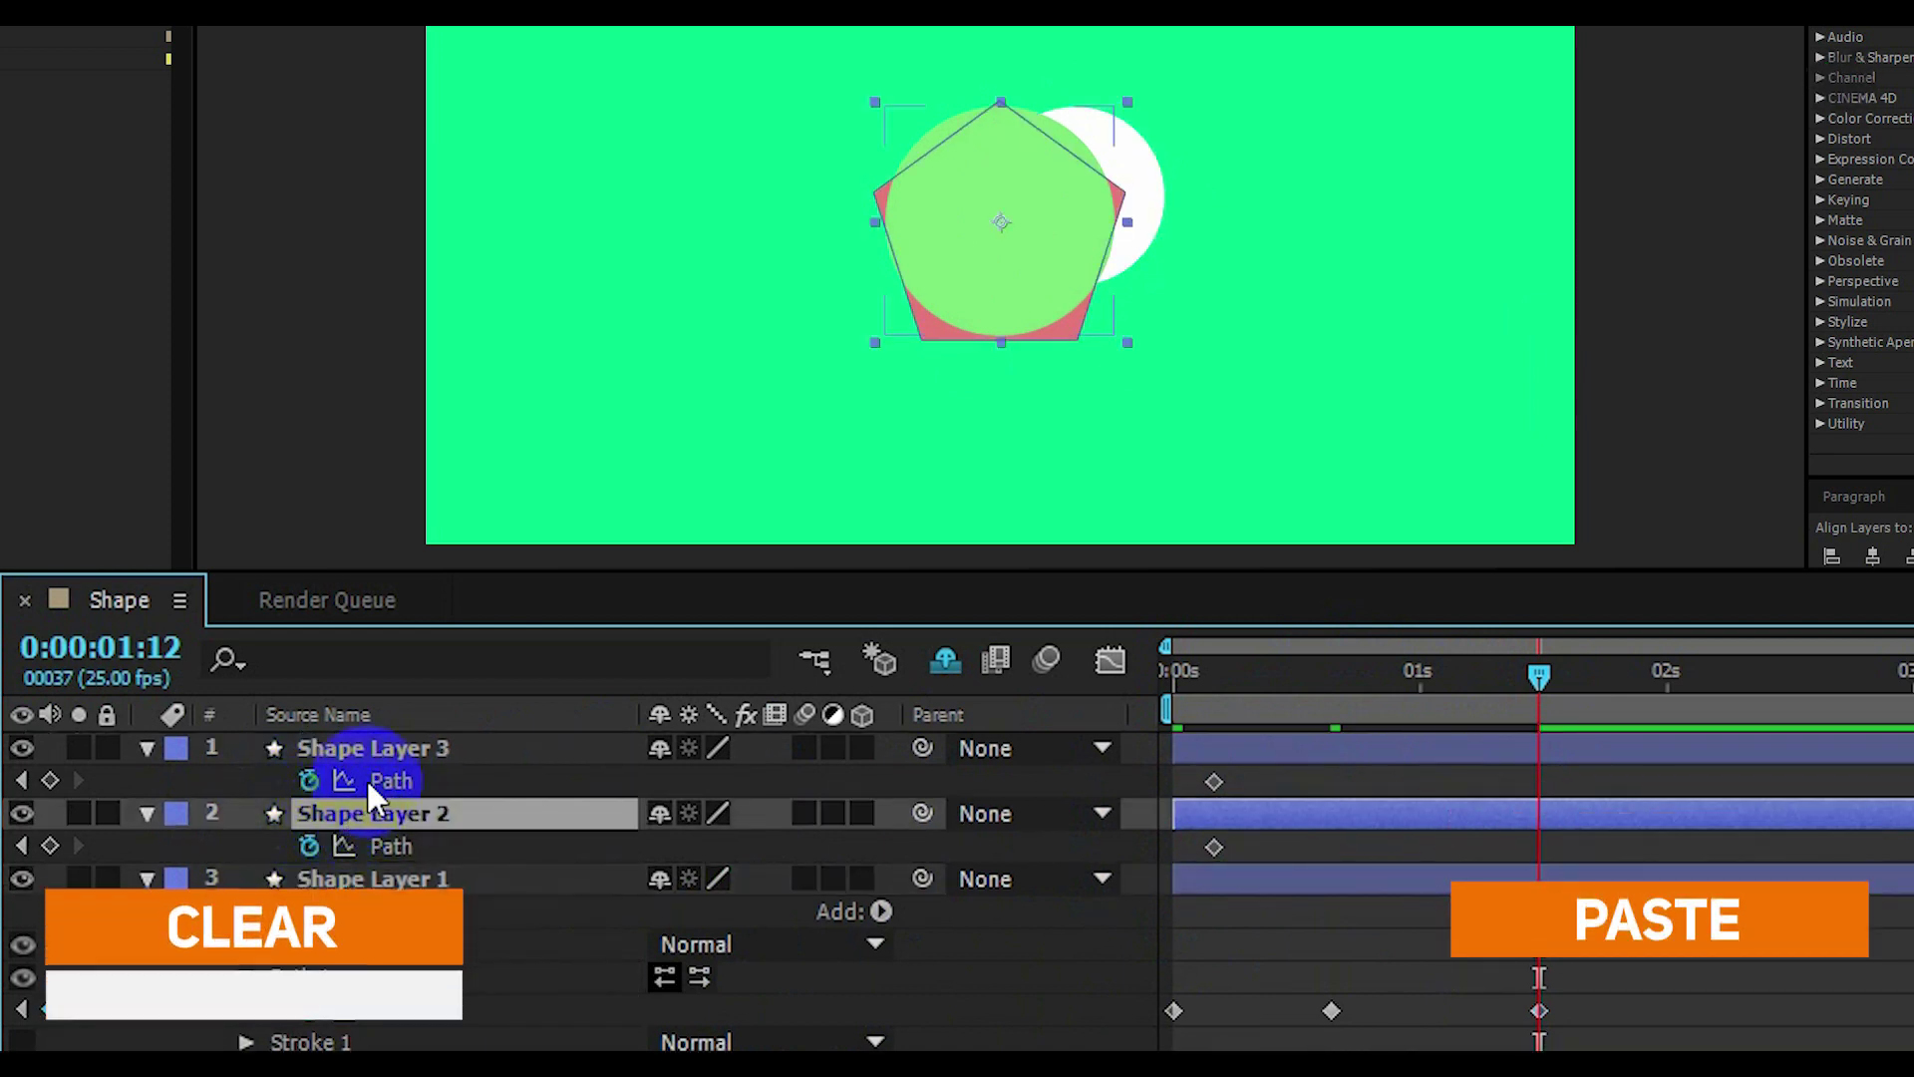
pyautogui.keyDown('shift'); pyautogui.click(387, 750); pyautogui.keyUp('shift')
# Delete the pentagon and circle layers, leaving Shape Layer 1.
pyautogui.press('Delete')
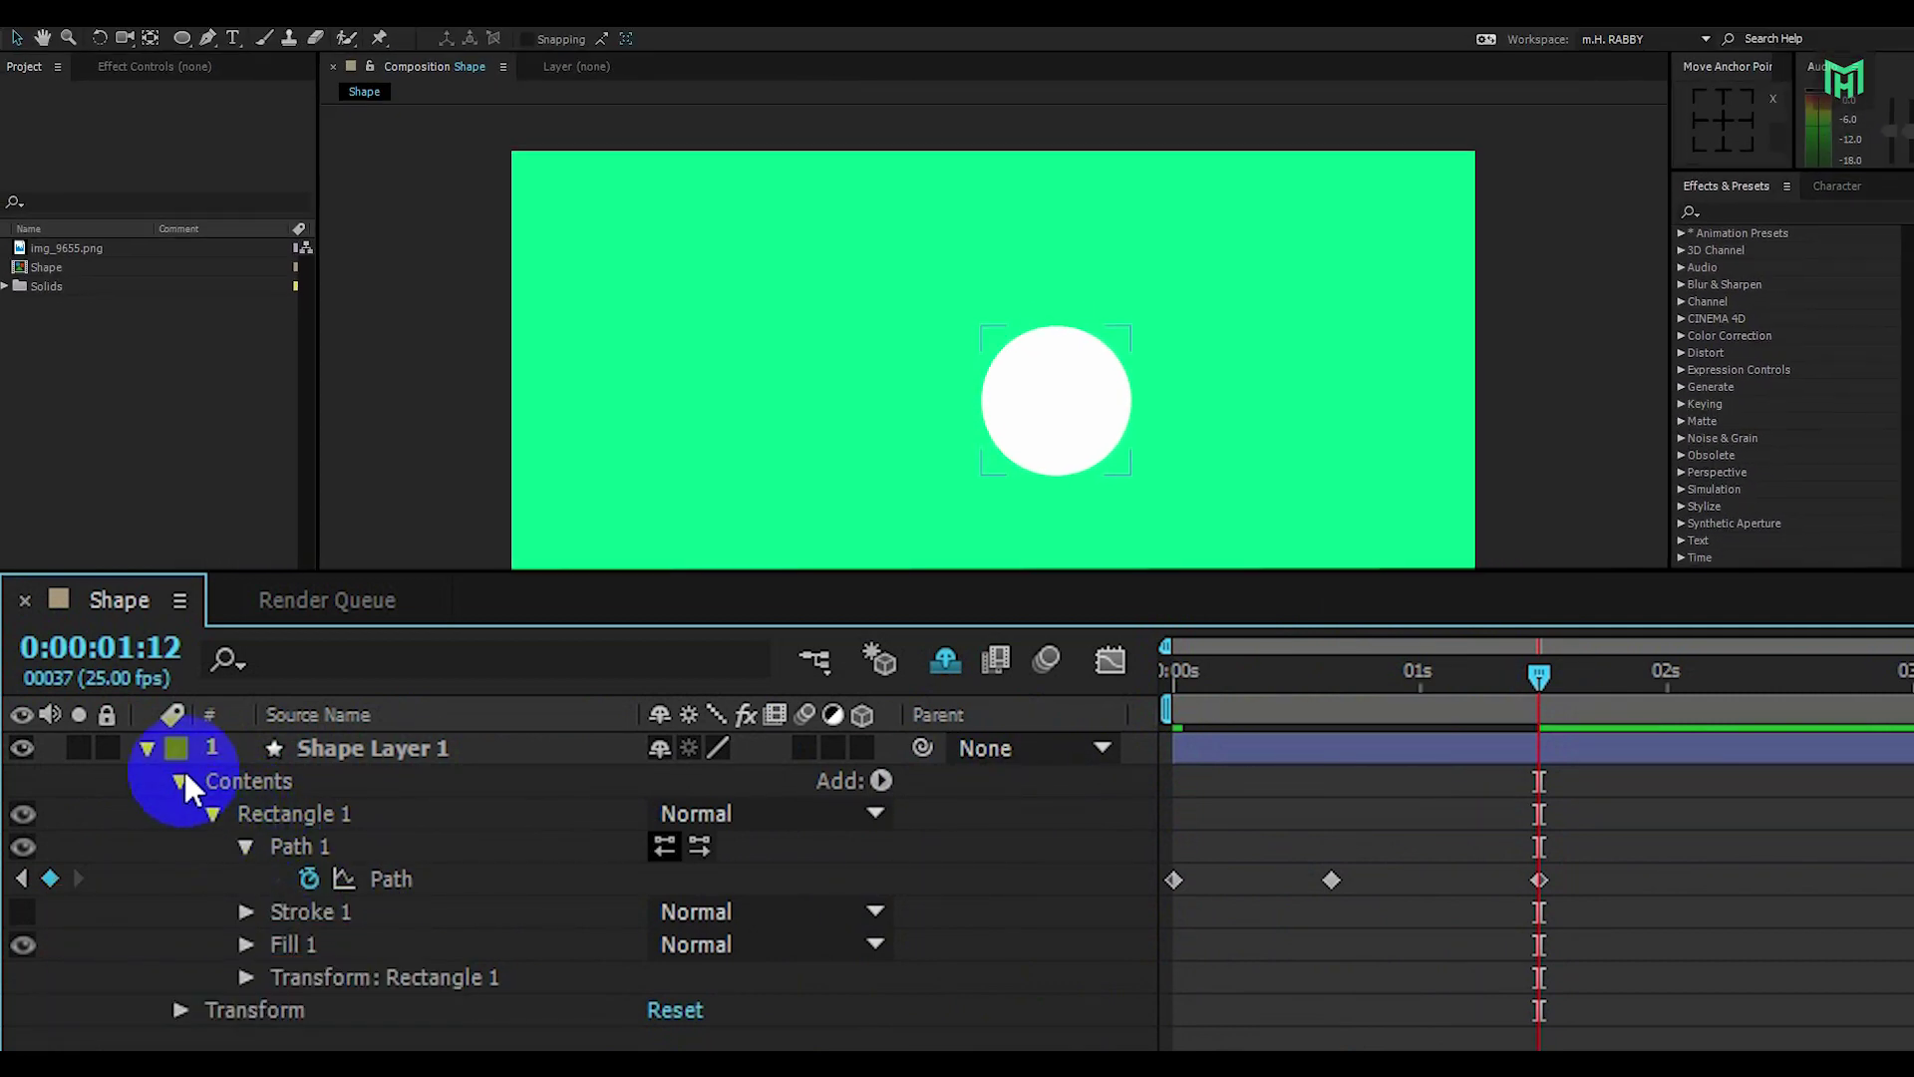
pyautogui.click(184, 764)
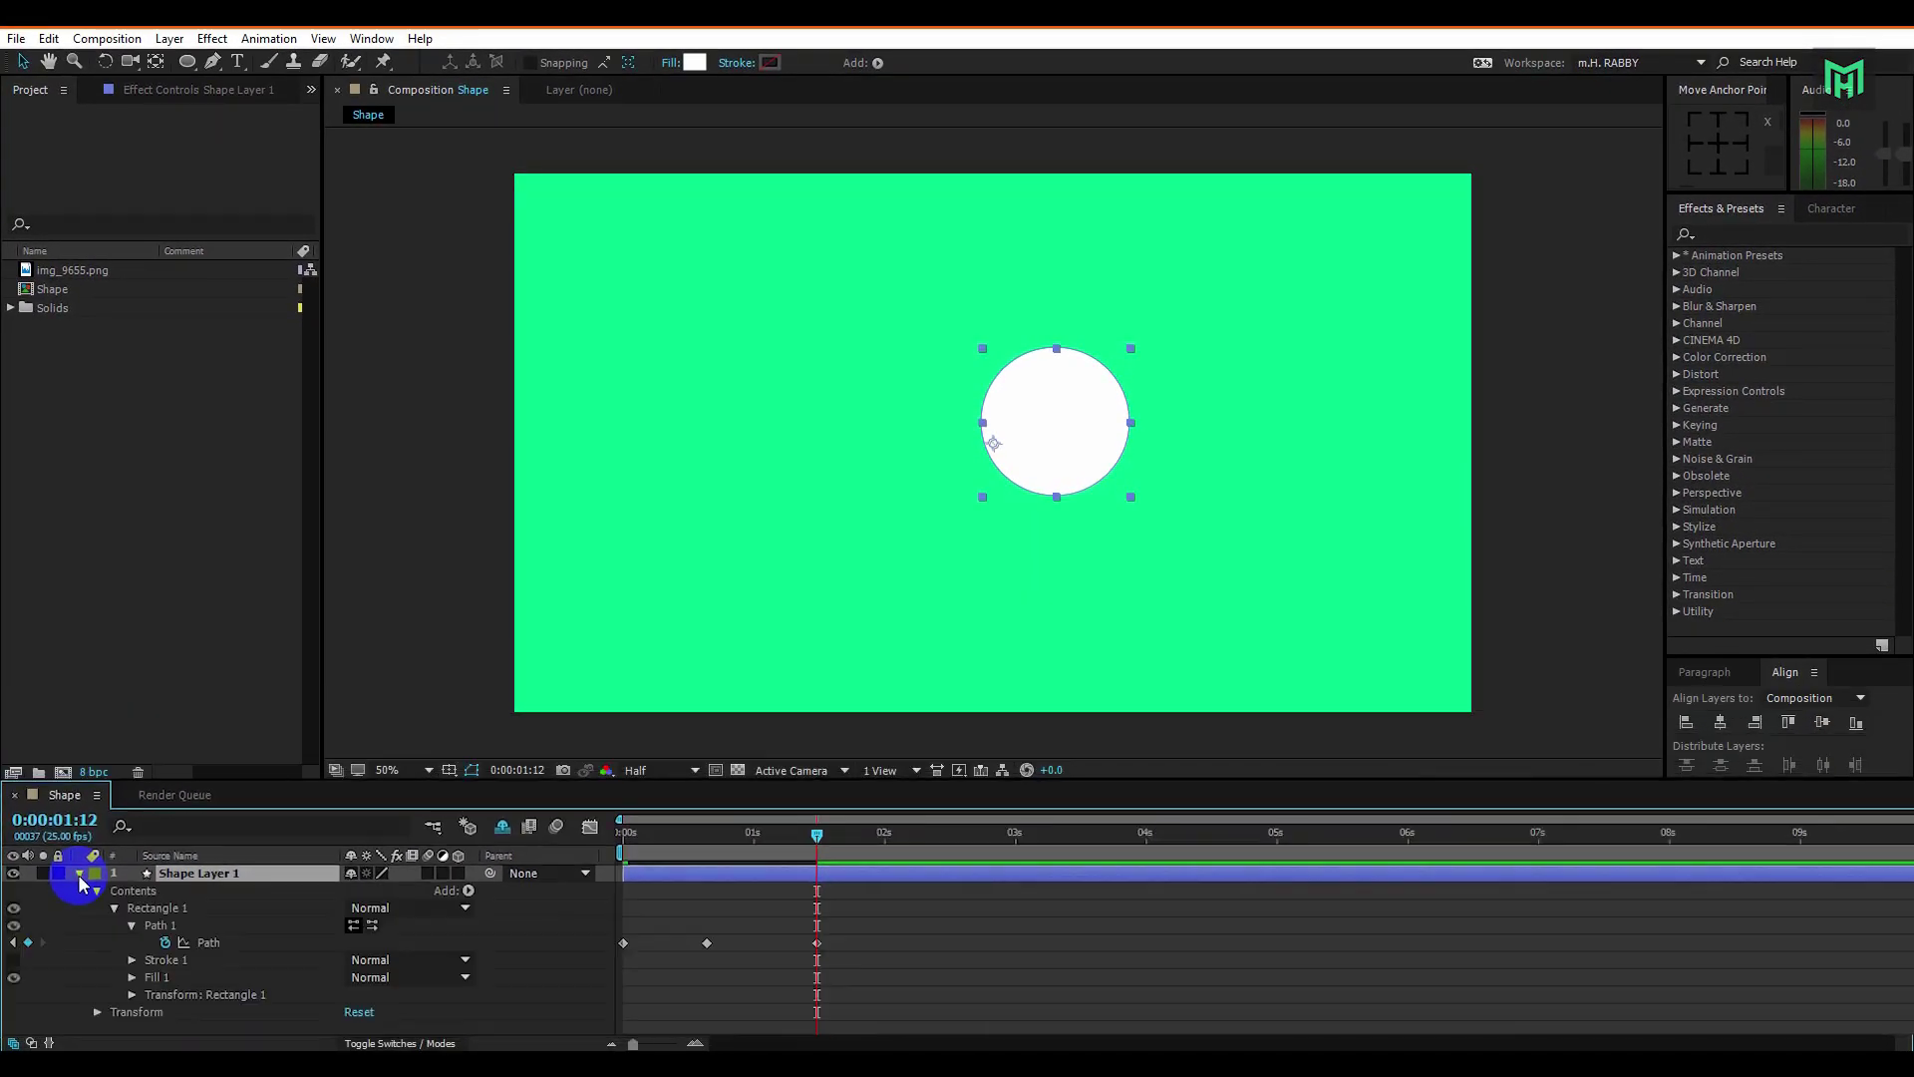
pyautogui.click(80, 874)
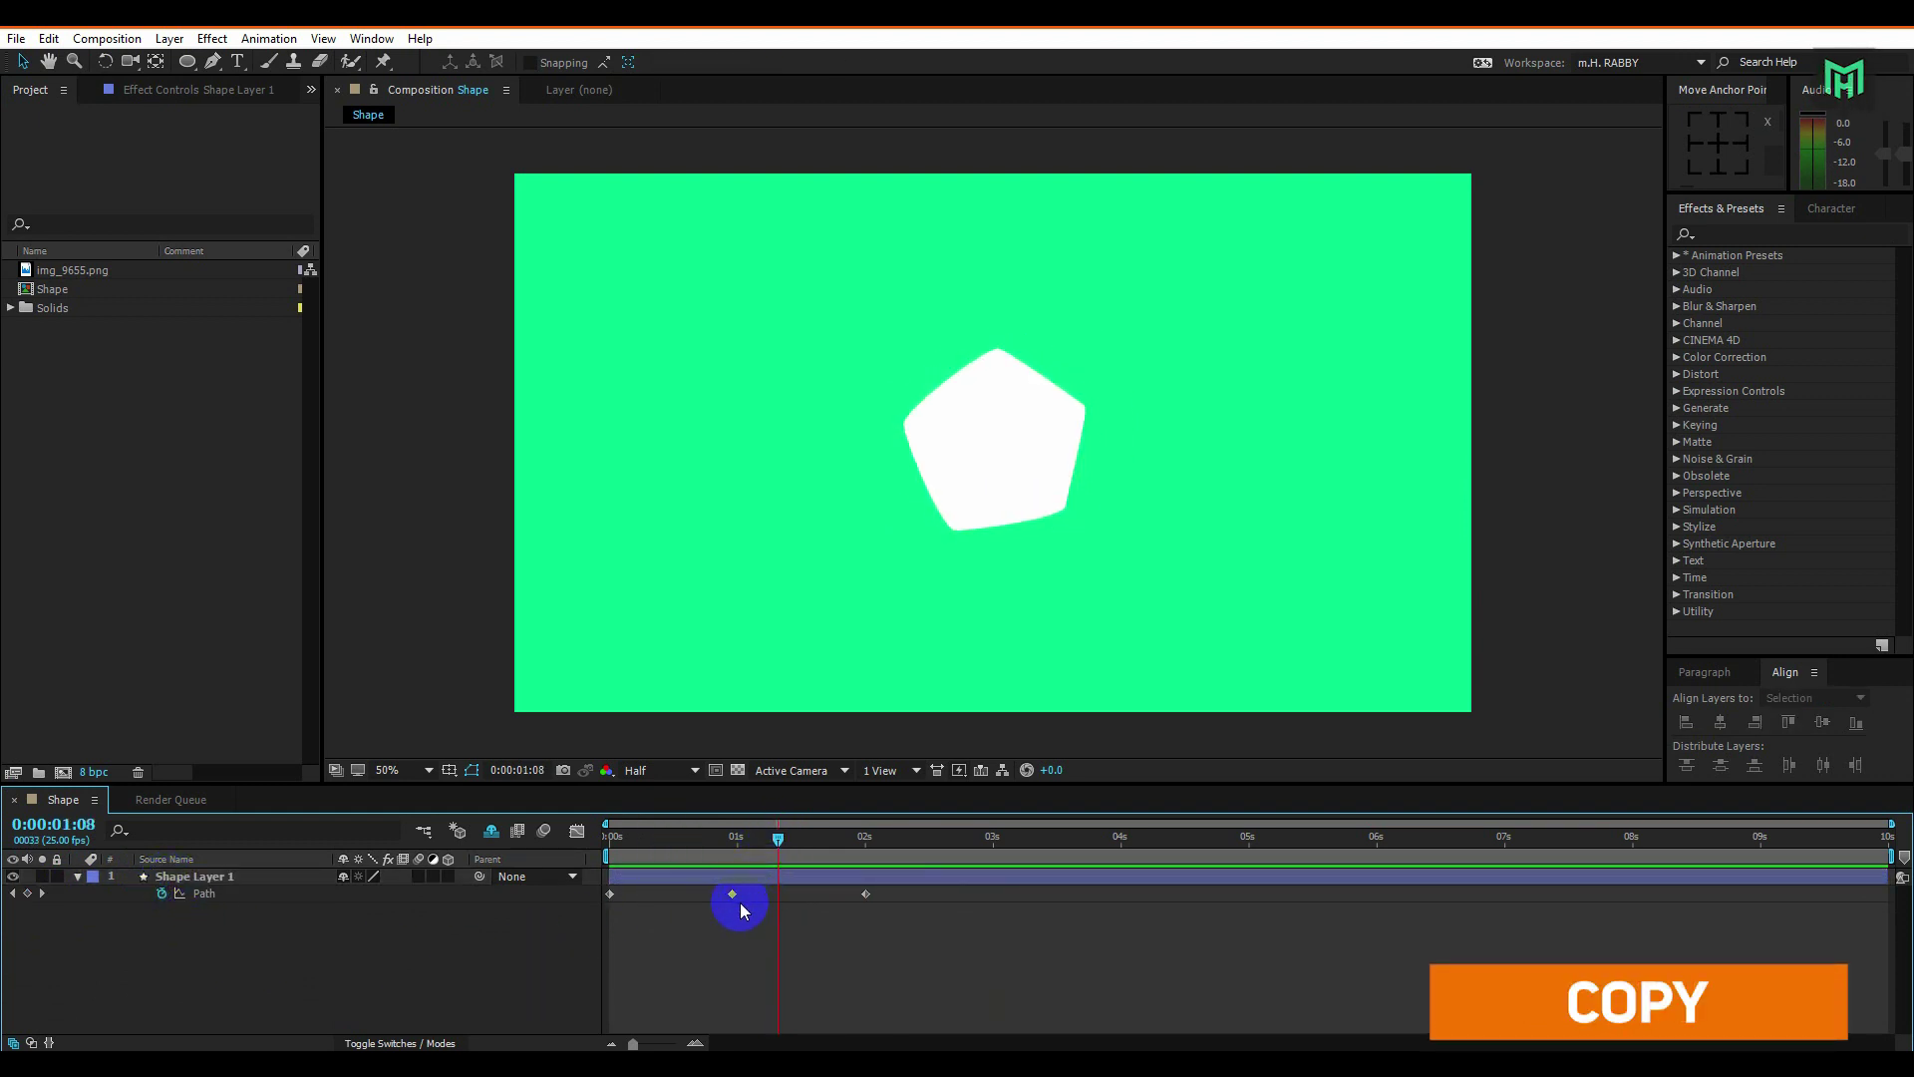
# Duplicate the pentagon keyframe to hold the pentagon, shifting the circle keyframe later.
pyautogui.click(732, 894)
pyautogui.hotkey('ctrl', 'c')
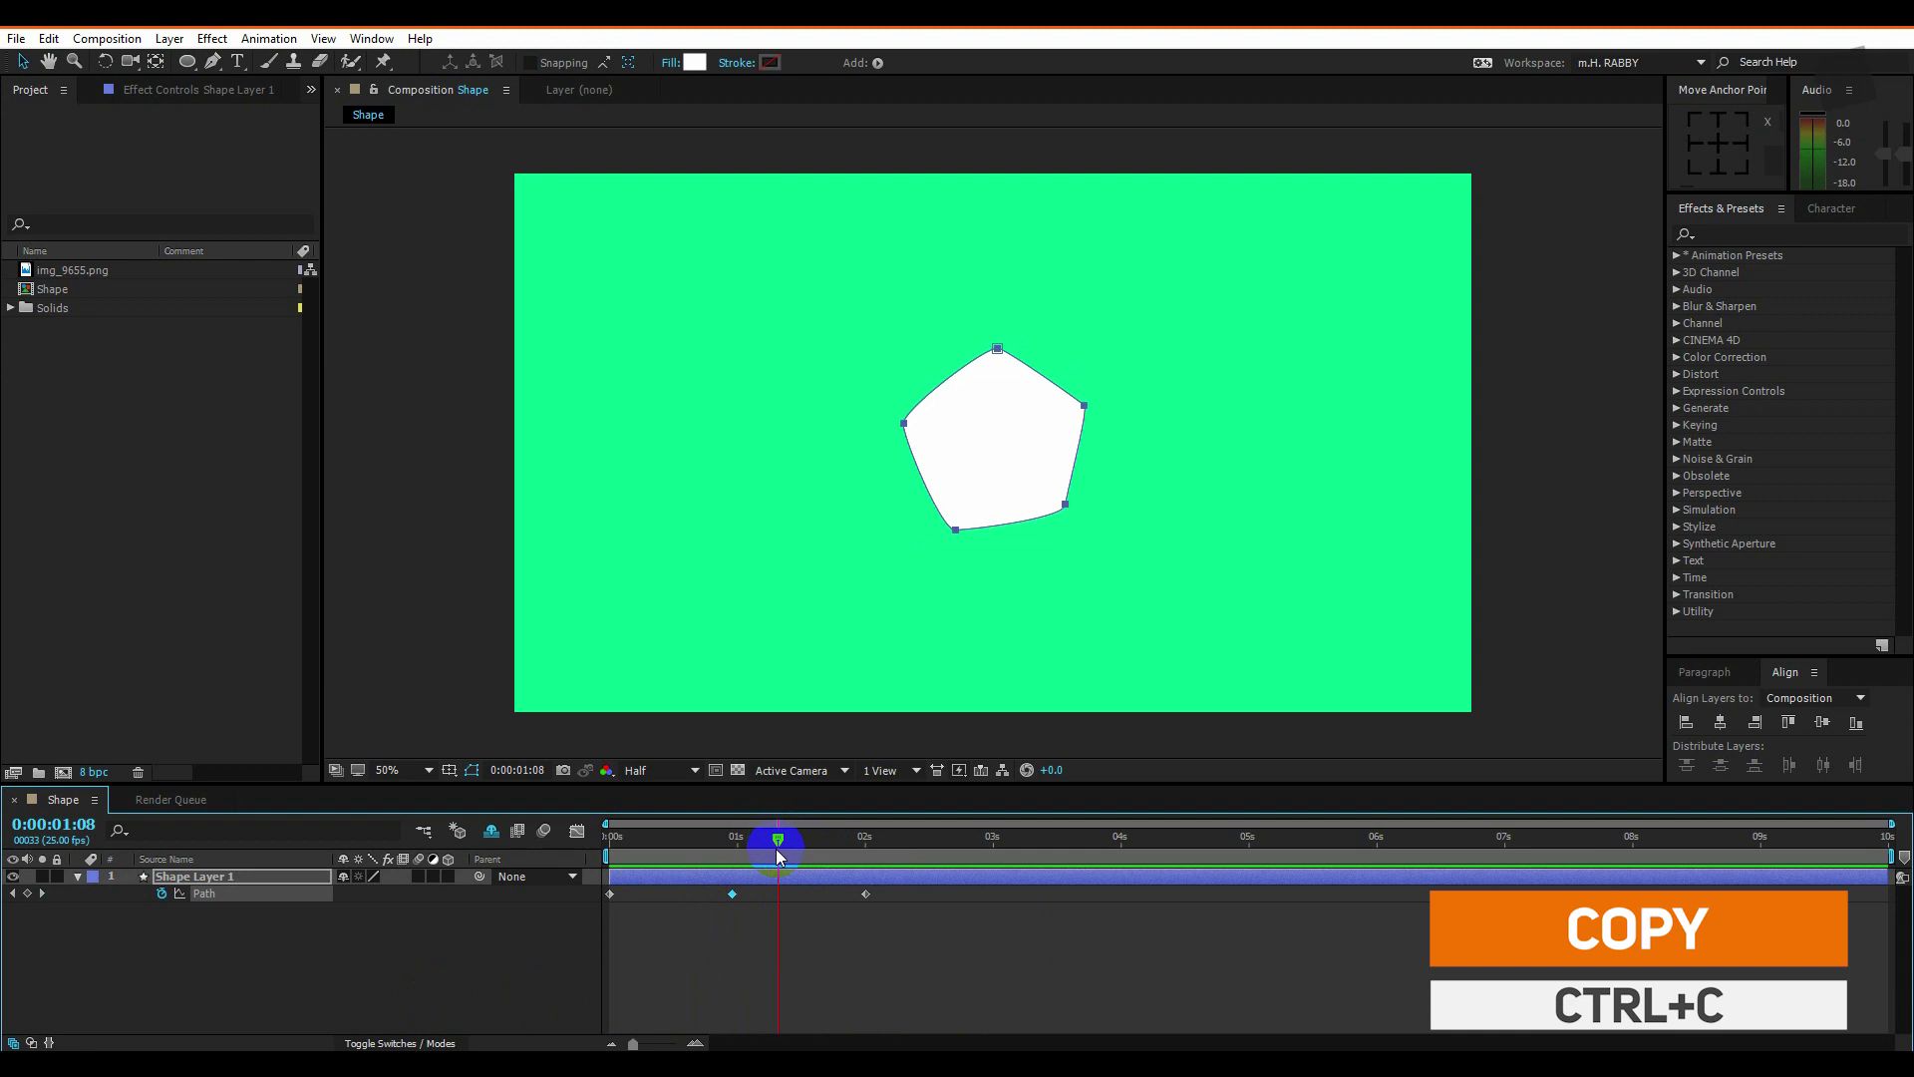
pyautogui.hotkey('ctrl', 'v')
pyautogui.click(770, 894)
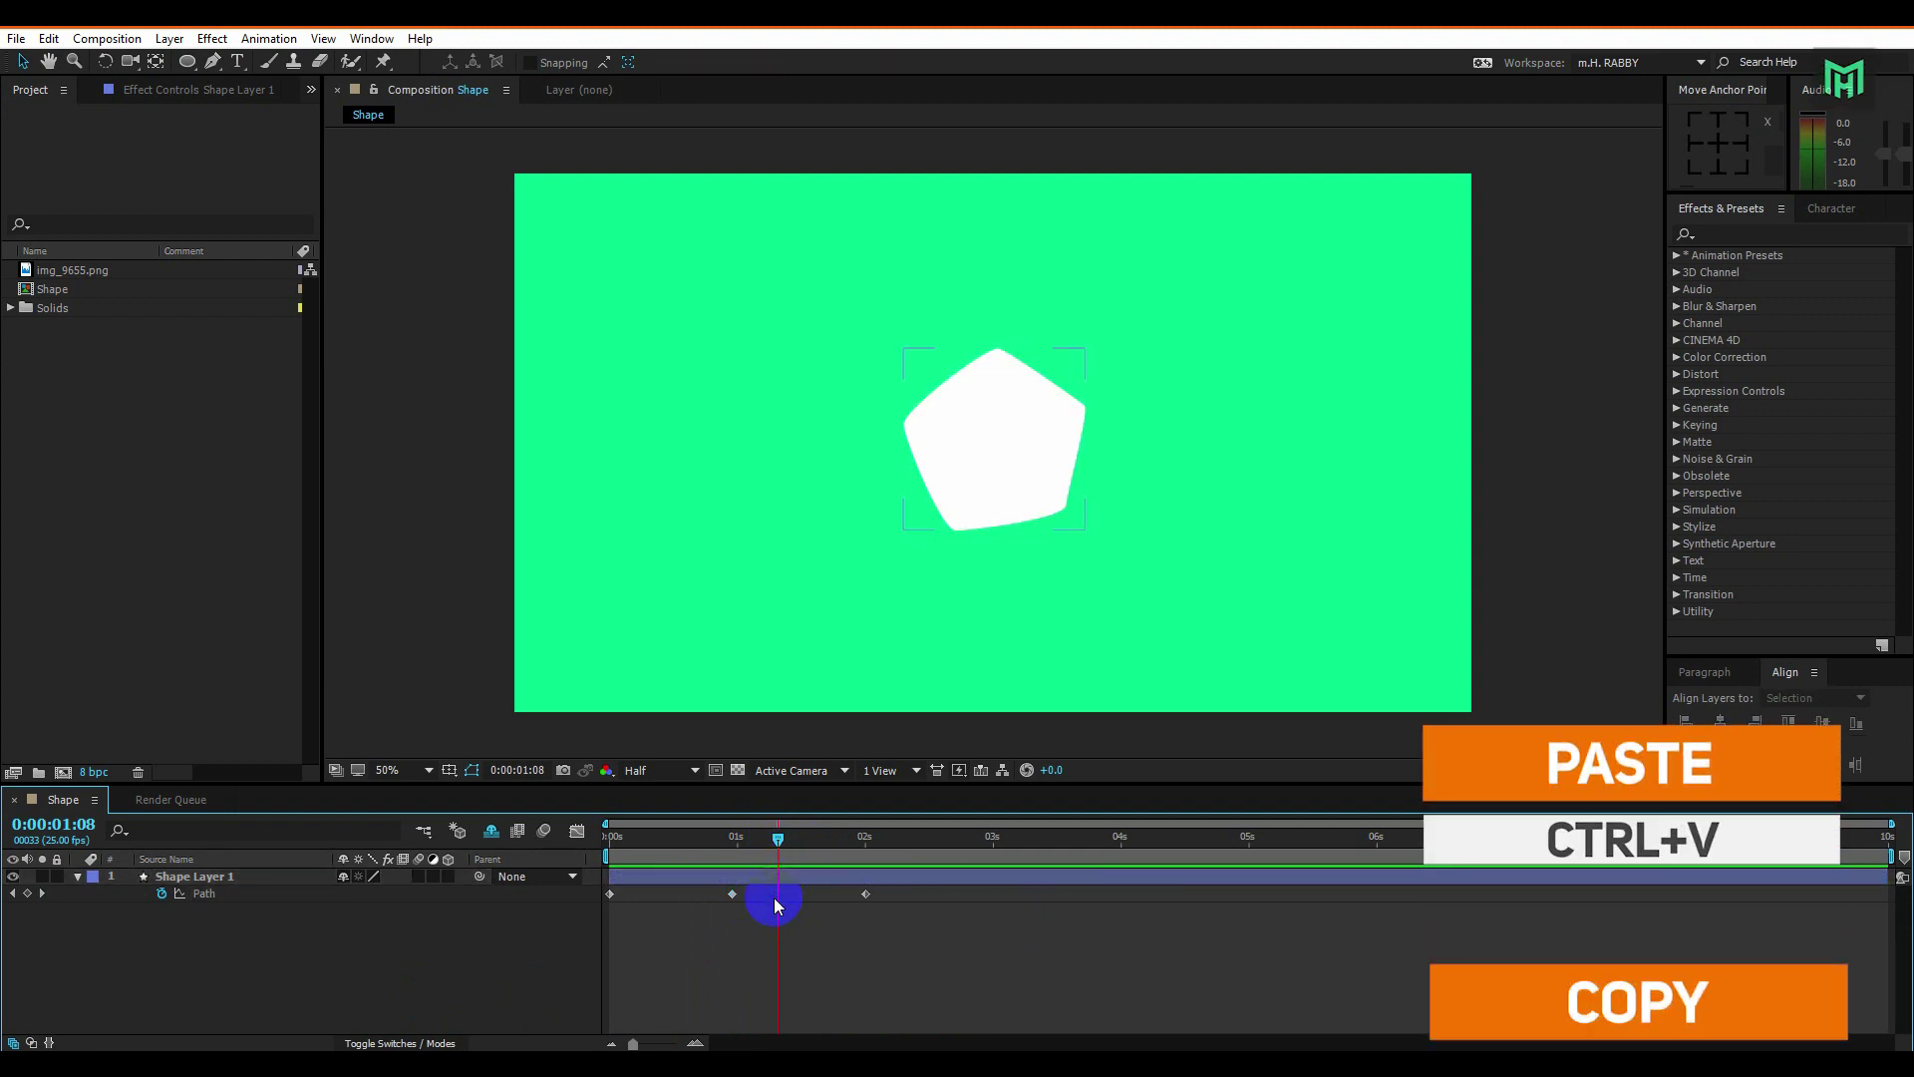
pyautogui.click(224, 890)
pyautogui.hotkey('ctrl', 'v')
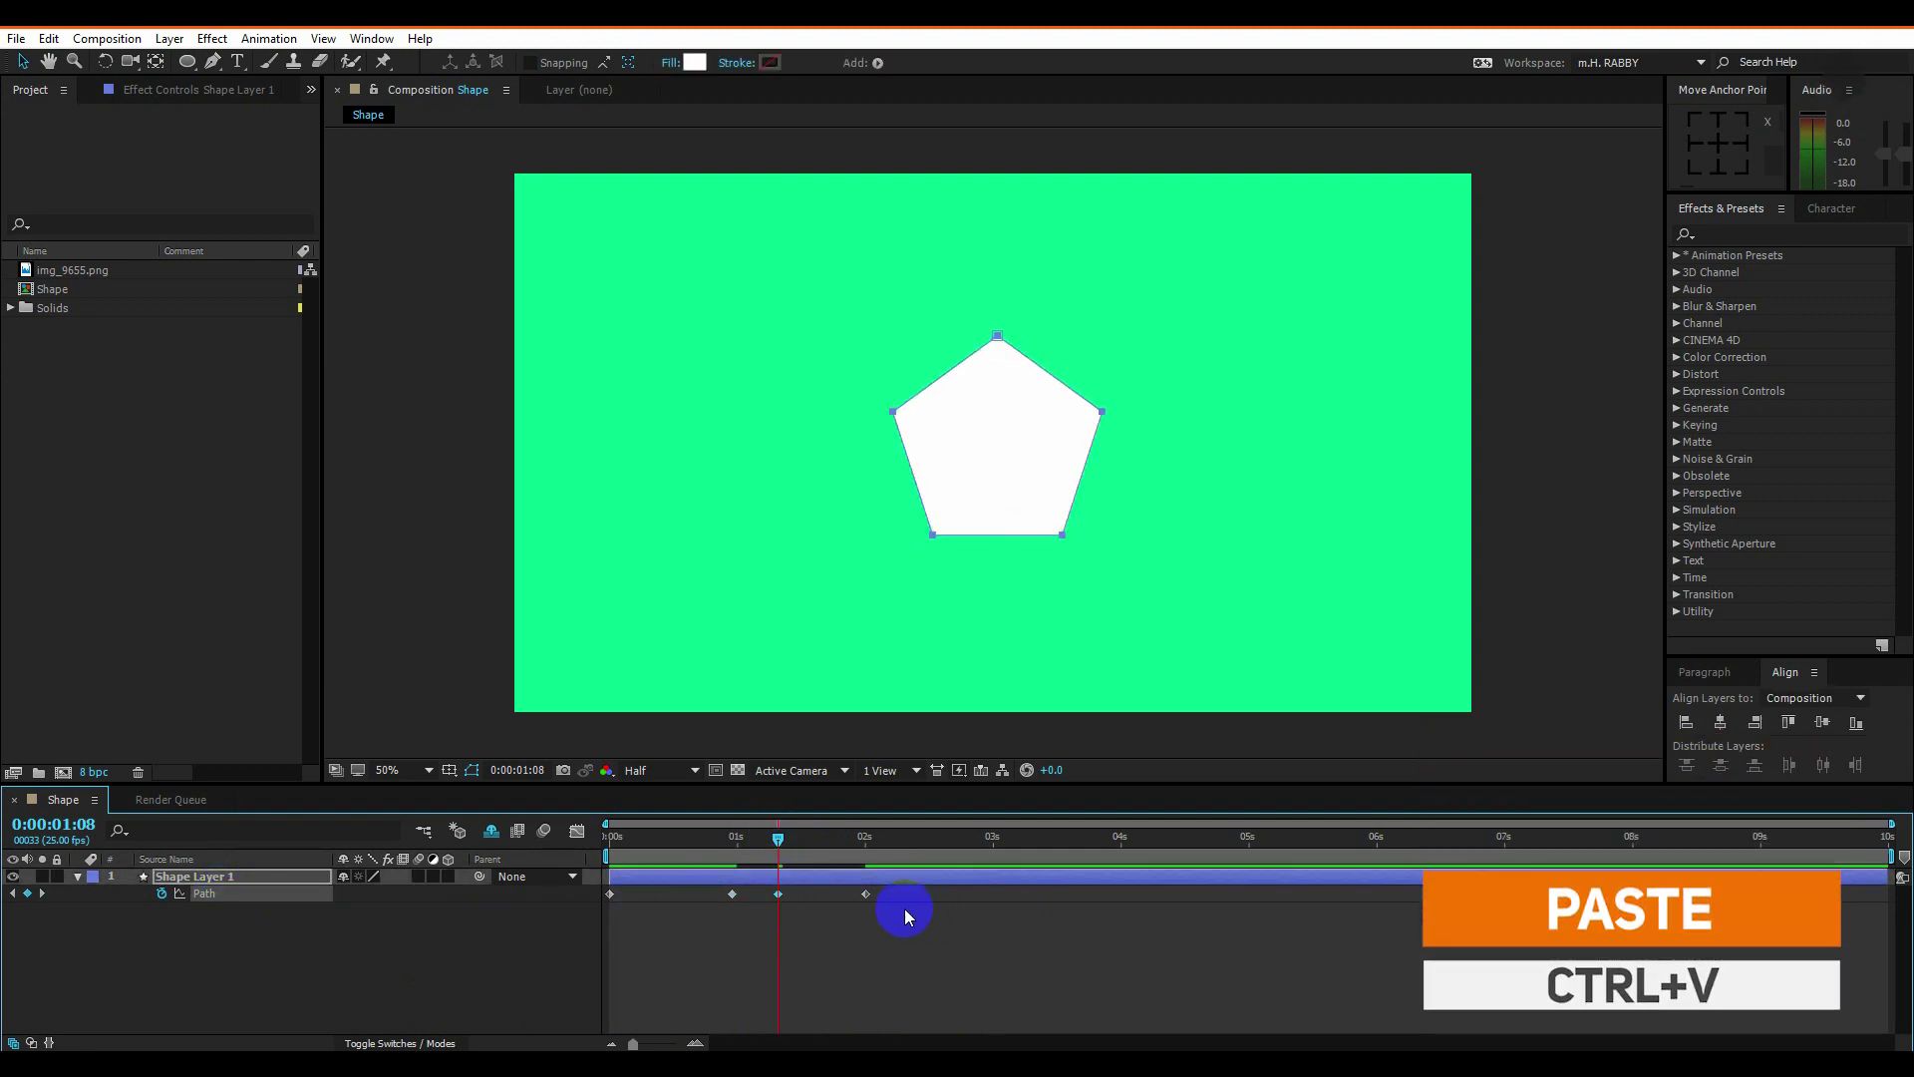
pyautogui.moveTo(865, 894); pyautogui.dragTo(1008, 894)
pyautogui.click(779, 895)
pyautogui.moveTo(781, 895); pyautogui.dragTo(830, 902)
# Hold the circle until 0:00:03:15, then return to the square at 0:00:04:15.
pyautogui.click(1009, 894)
pyautogui.hotkey('ctrl', 'c')
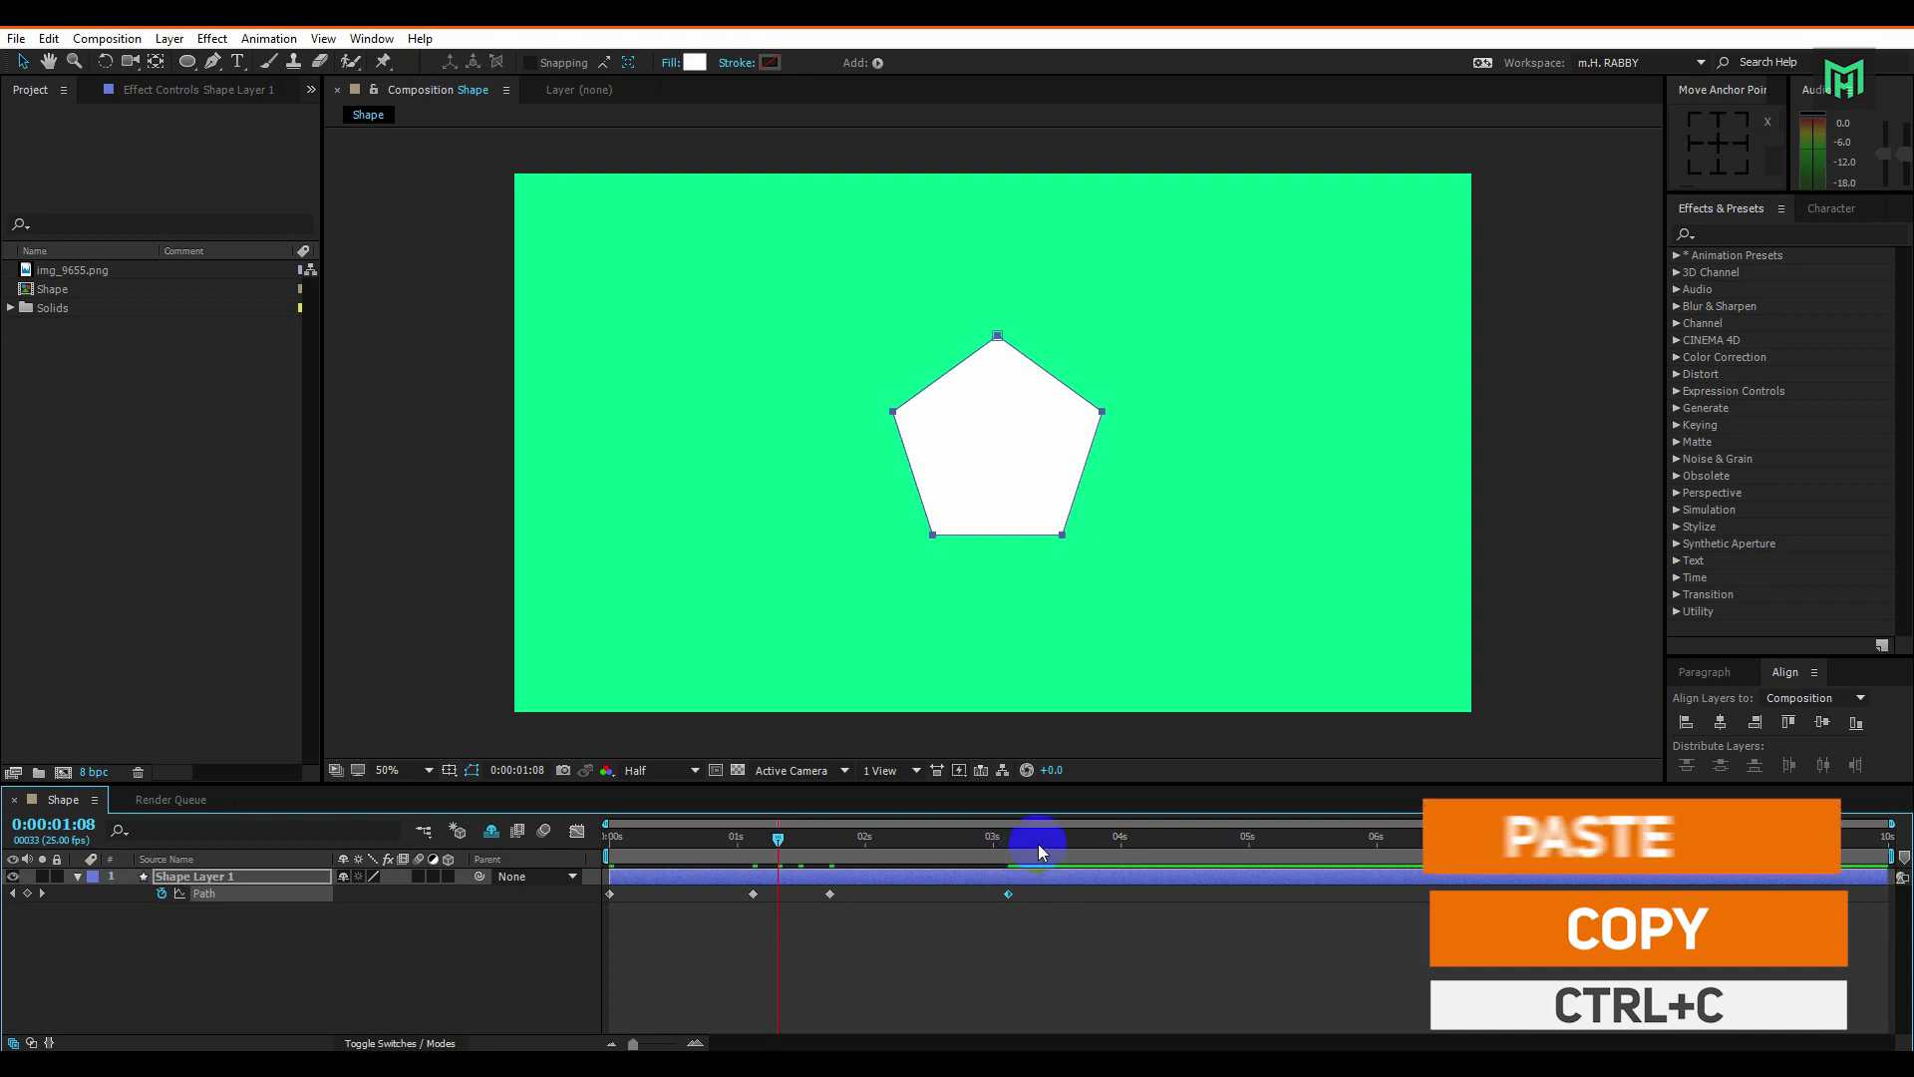
pyautogui.moveTo(1037, 843); pyautogui.dragTo(1070, 842)
pyautogui.hotkey('ctrl', 'v')
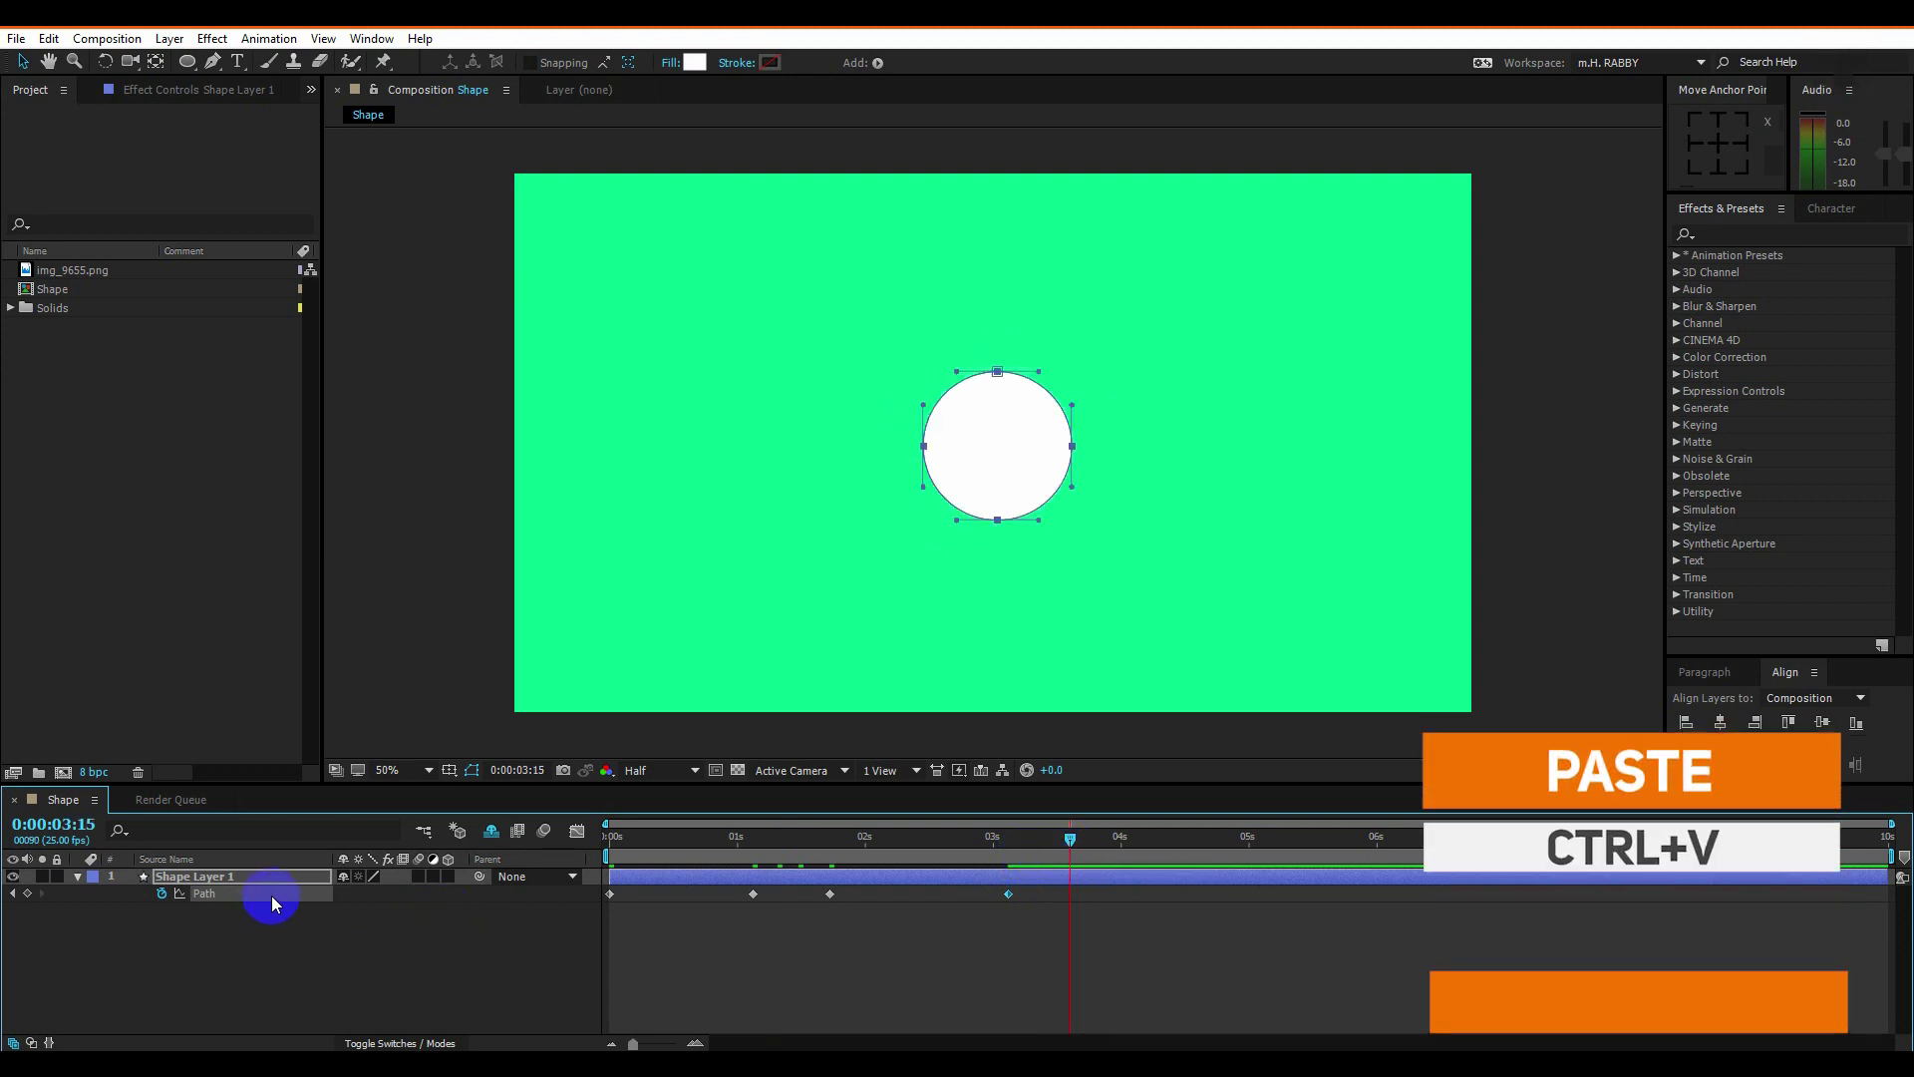
pyautogui.click(610, 894)
pyautogui.moveTo(1070, 841); pyautogui.dragTo(592, 873)
pyautogui.hotkey('ctrl', 'v')
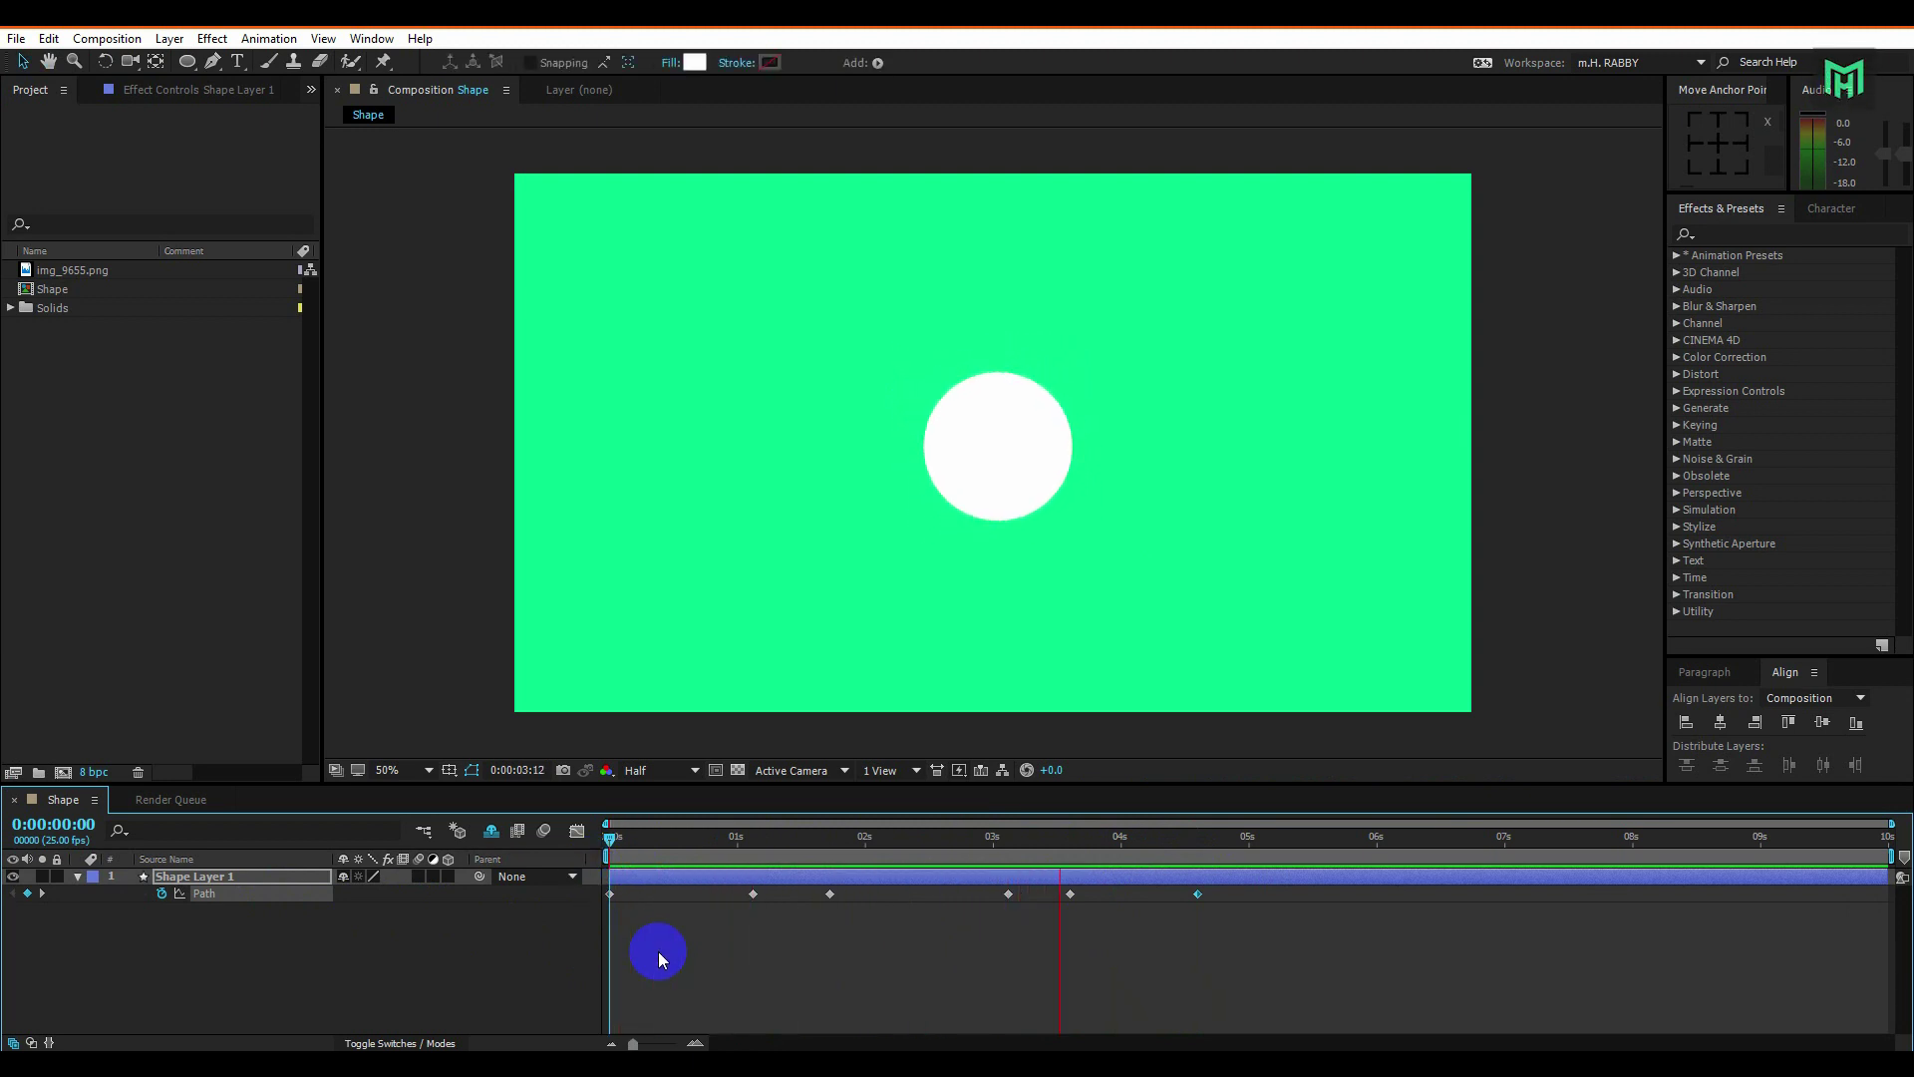
# Apply Easy Ease (F9) to all of Shape Layer 1's Path keyframes.
pyautogui.press('space')
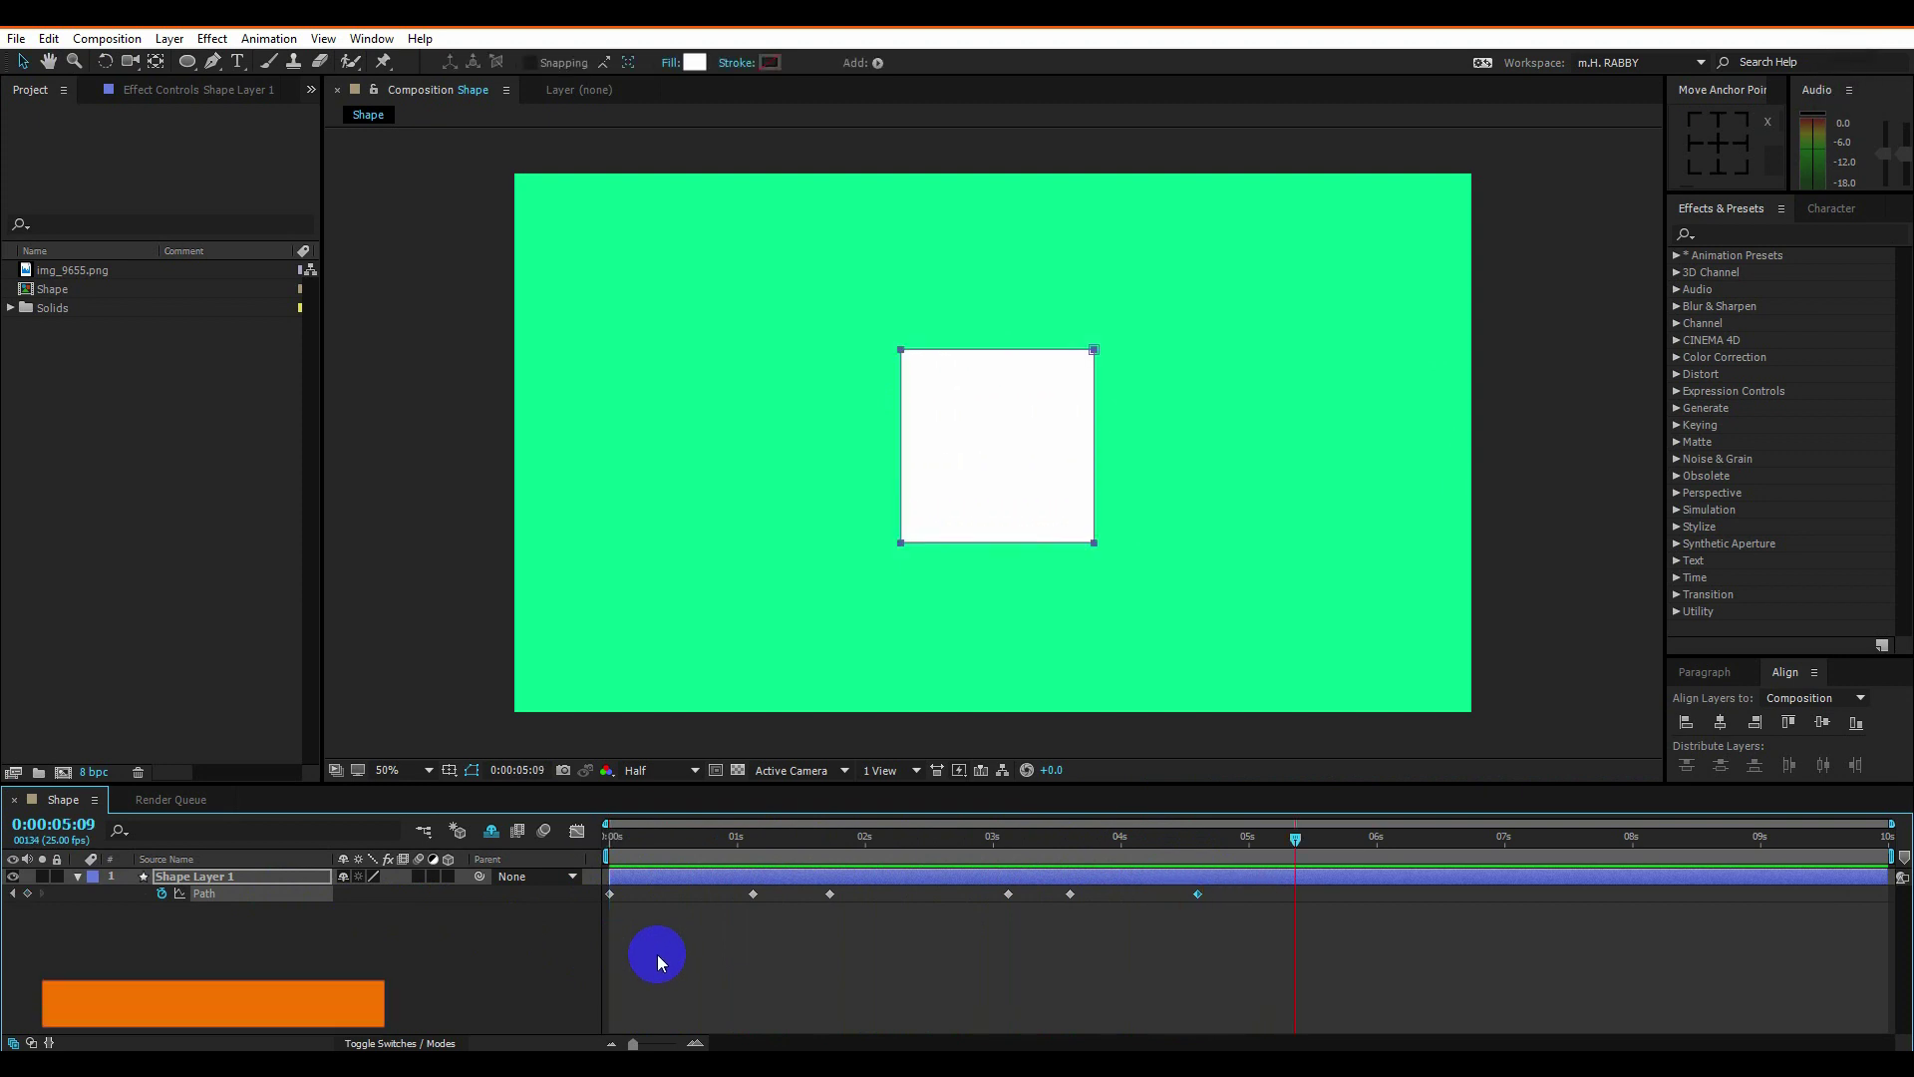
pyautogui.moveTo(1233, 935); pyautogui.dragTo(572, 885)
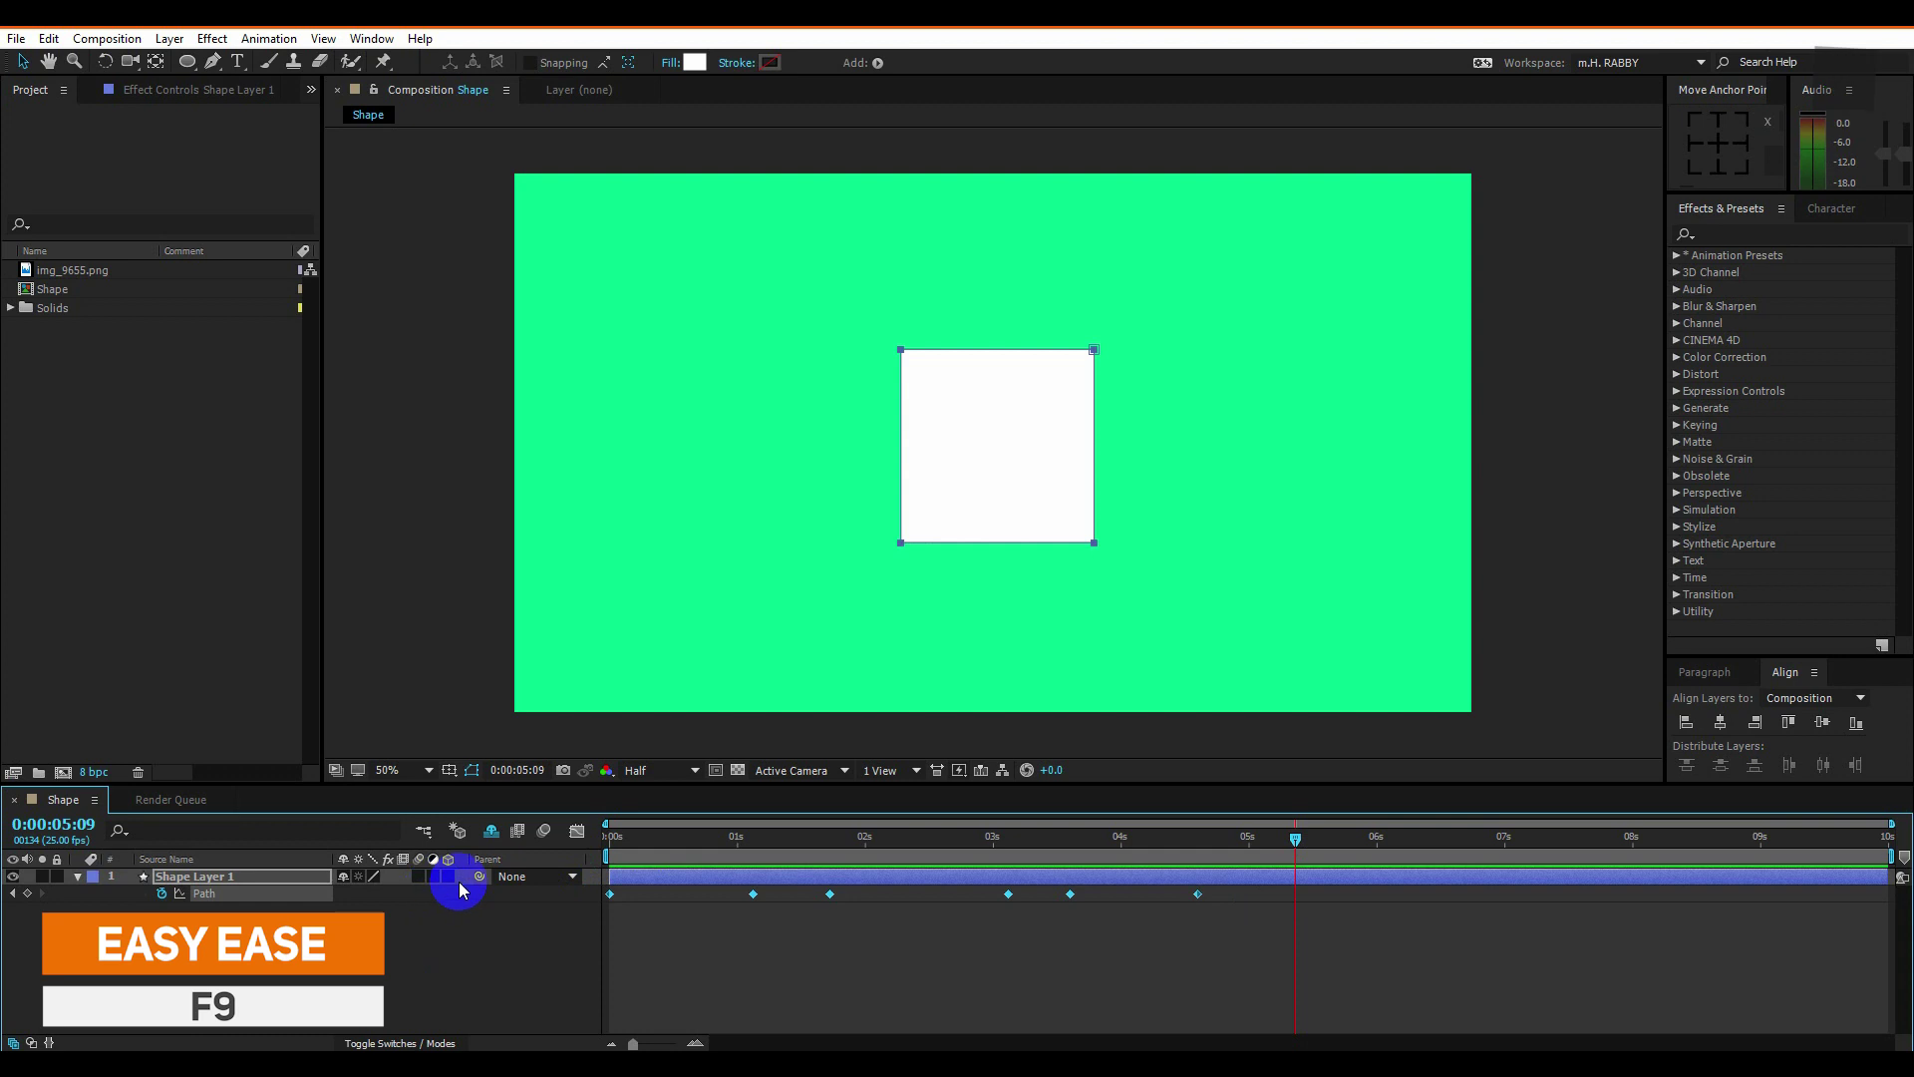
pyautogui.press('F9')
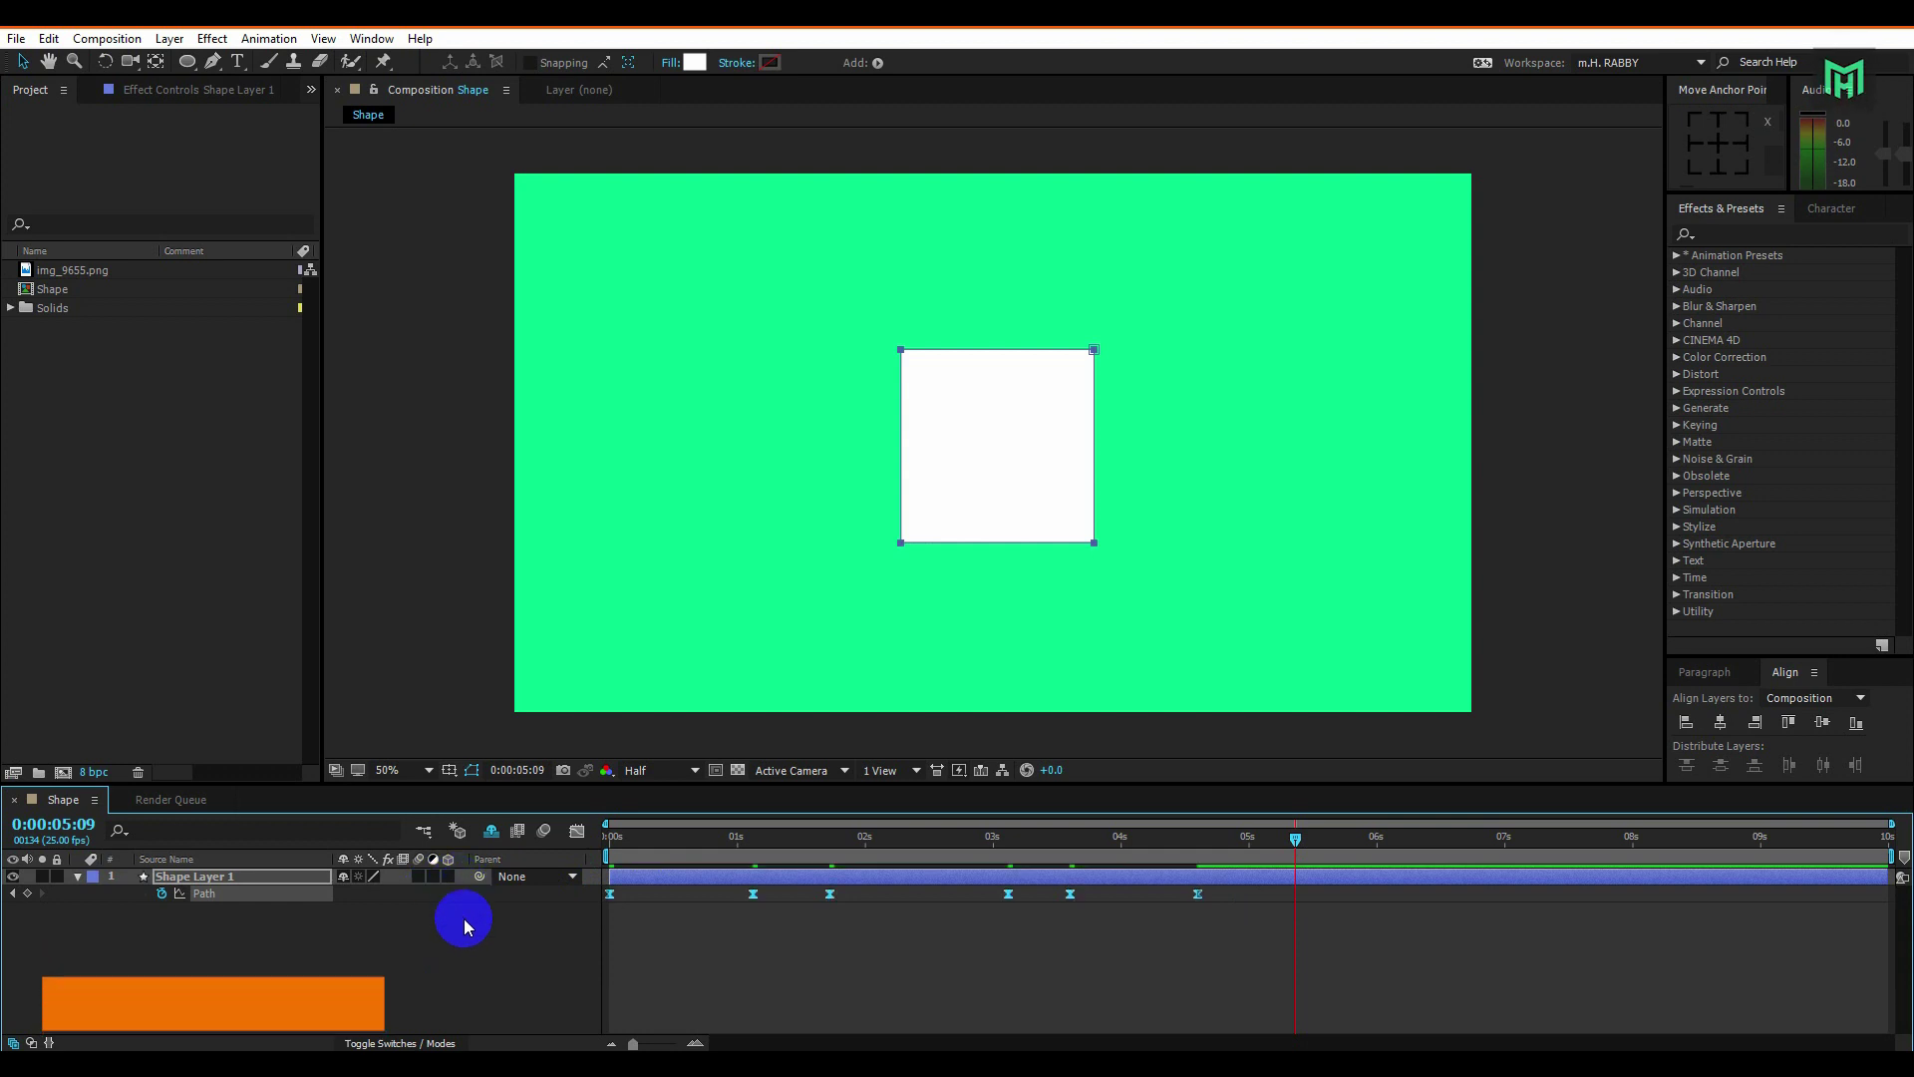
pyautogui.click(479, 955)
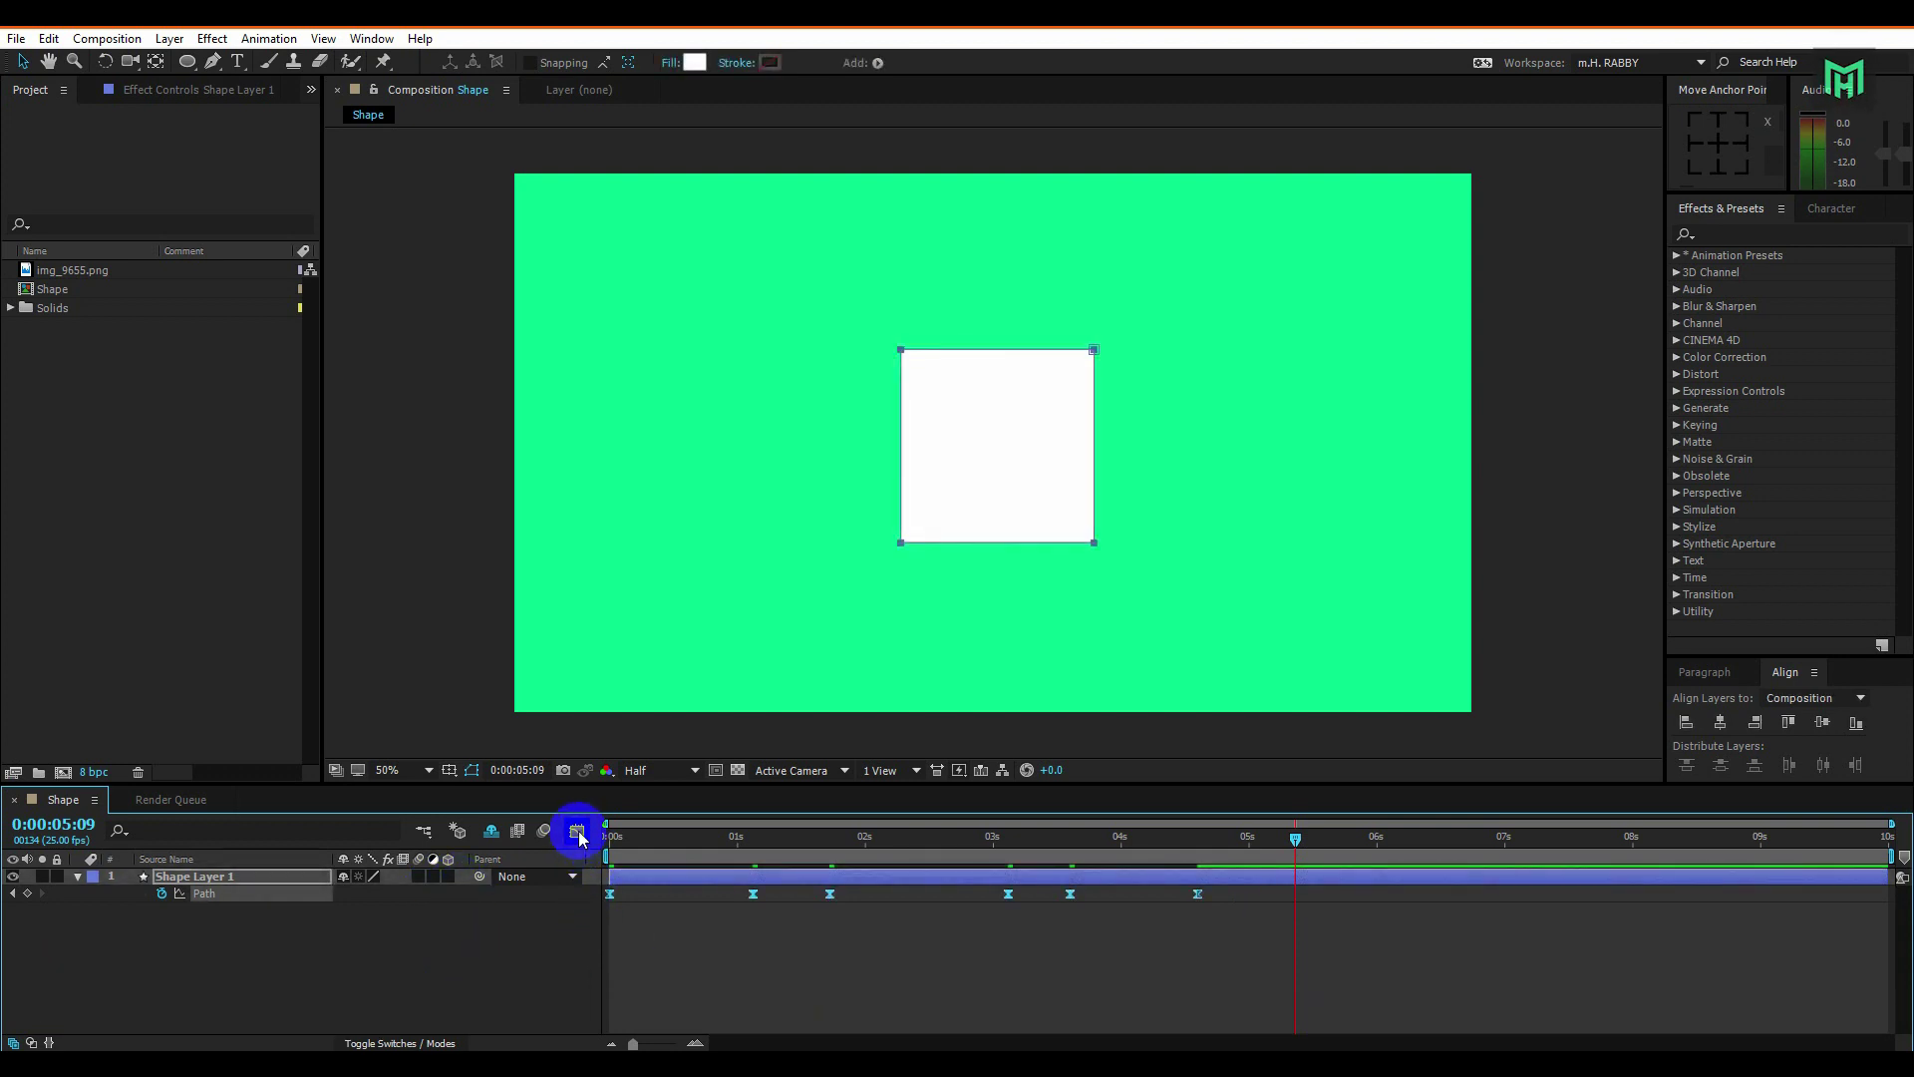
# In the Graph Editor, raise every keyframe's ease influence to about 78%, then preview.
pyautogui.click(577, 831)
pyautogui.moveTo(1204, 977); pyautogui.dragTo(675, 1005)
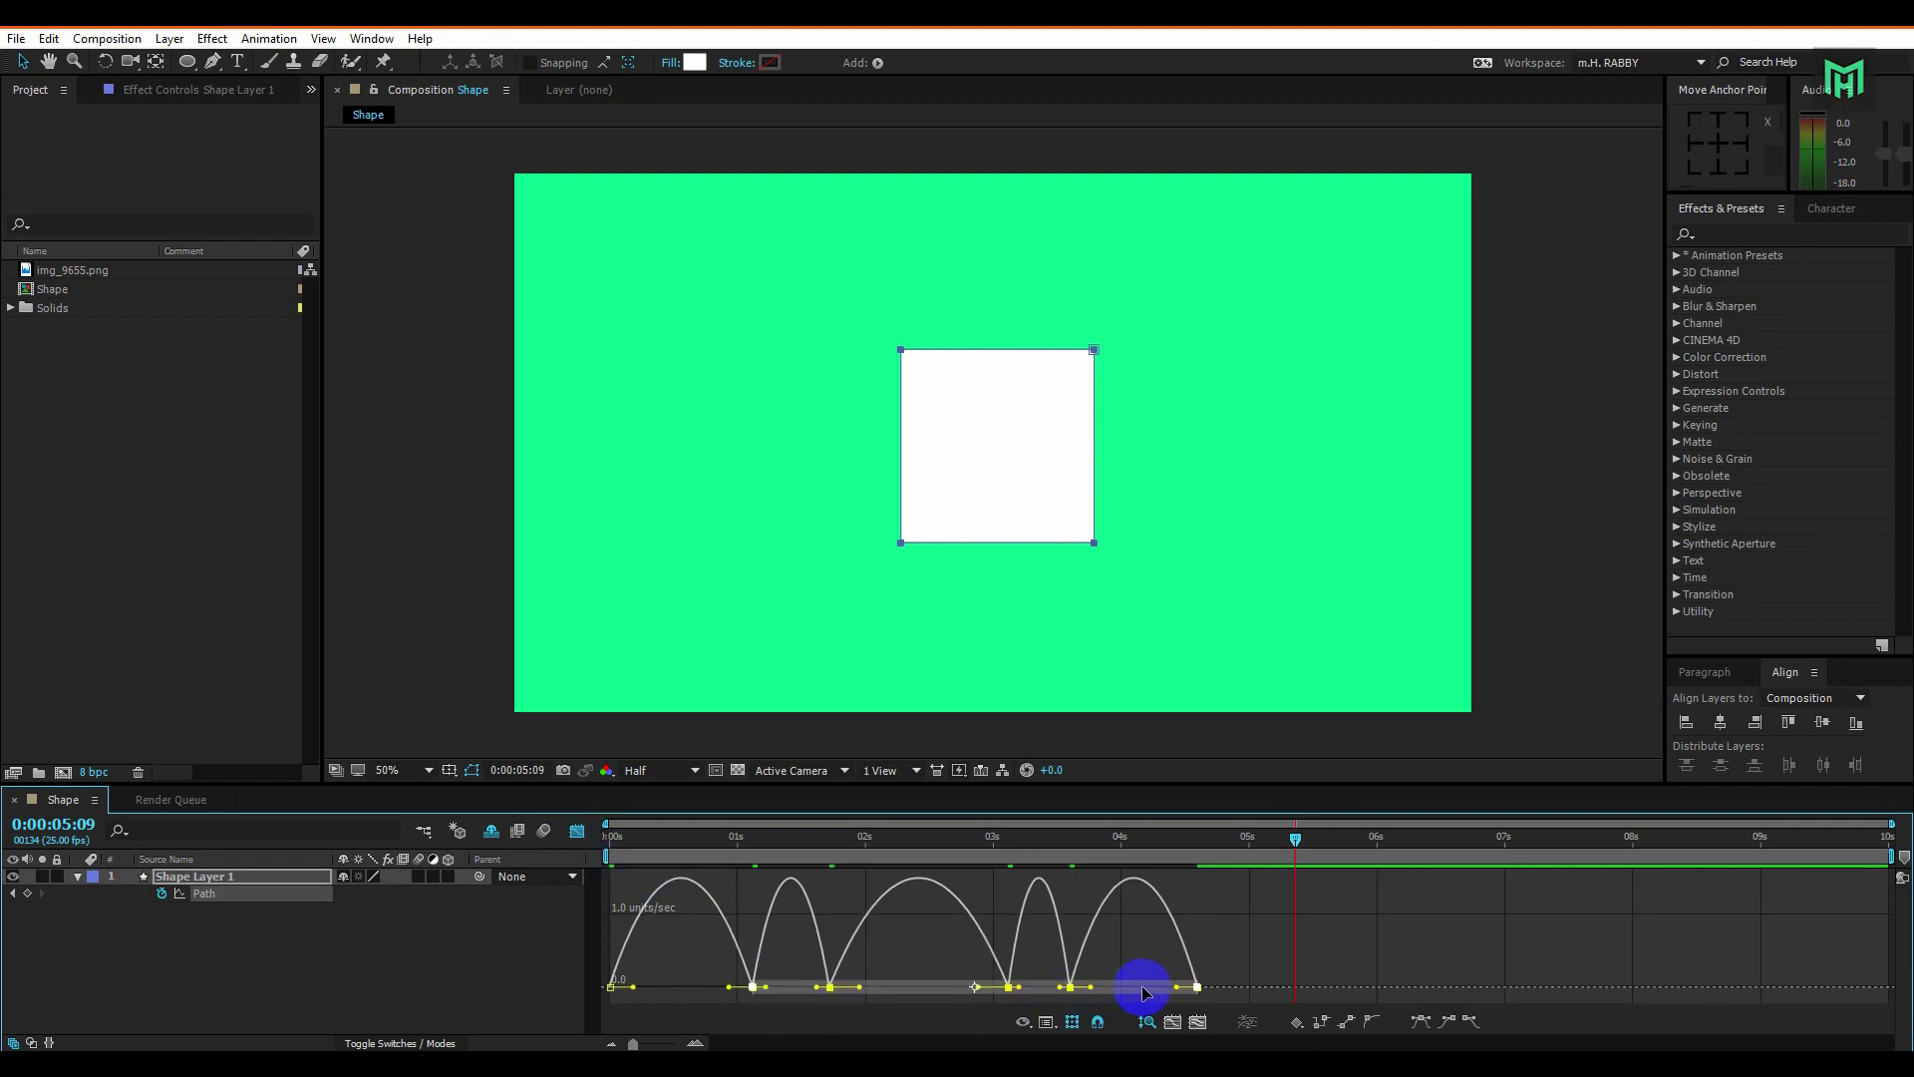
pyautogui.moveTo(1176, 990); pyautogui.dragTo(1148, 994)
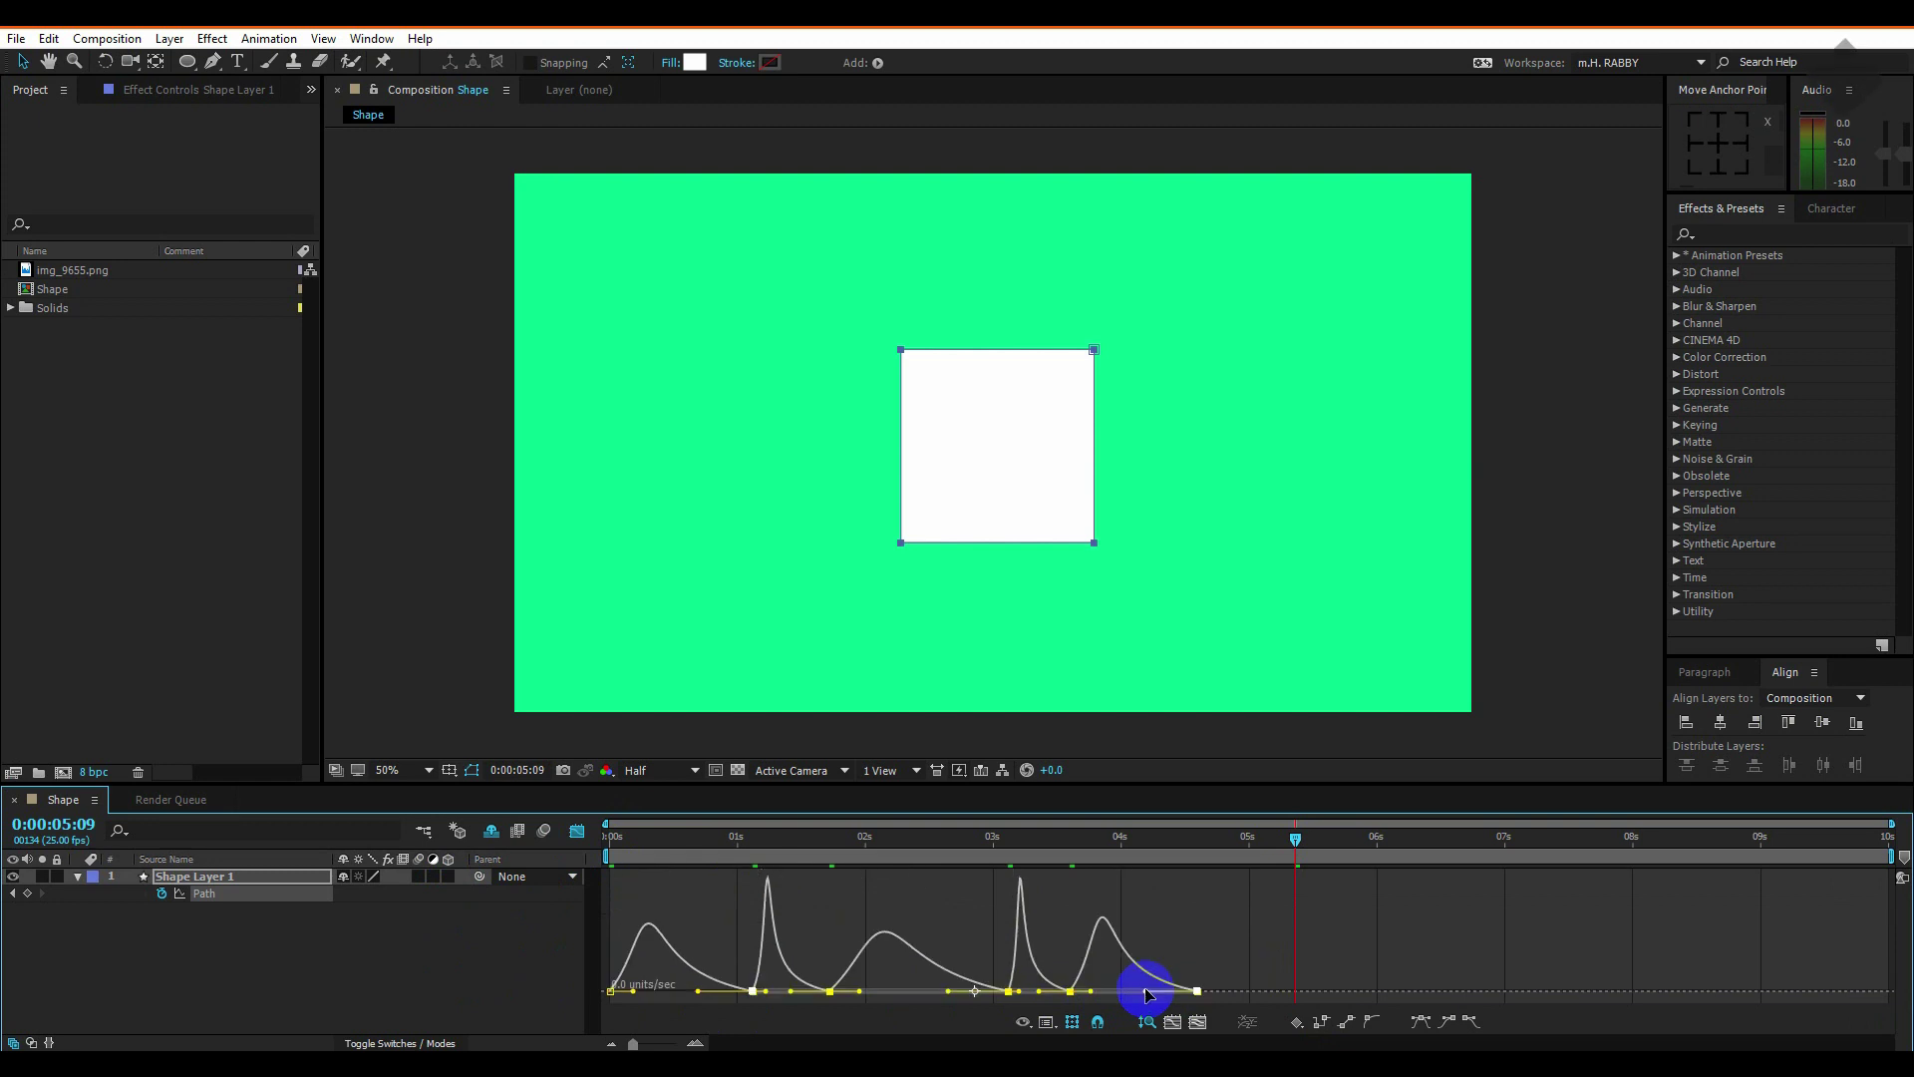
pyautogui.click(576, 837)
pyautogui.press('space')
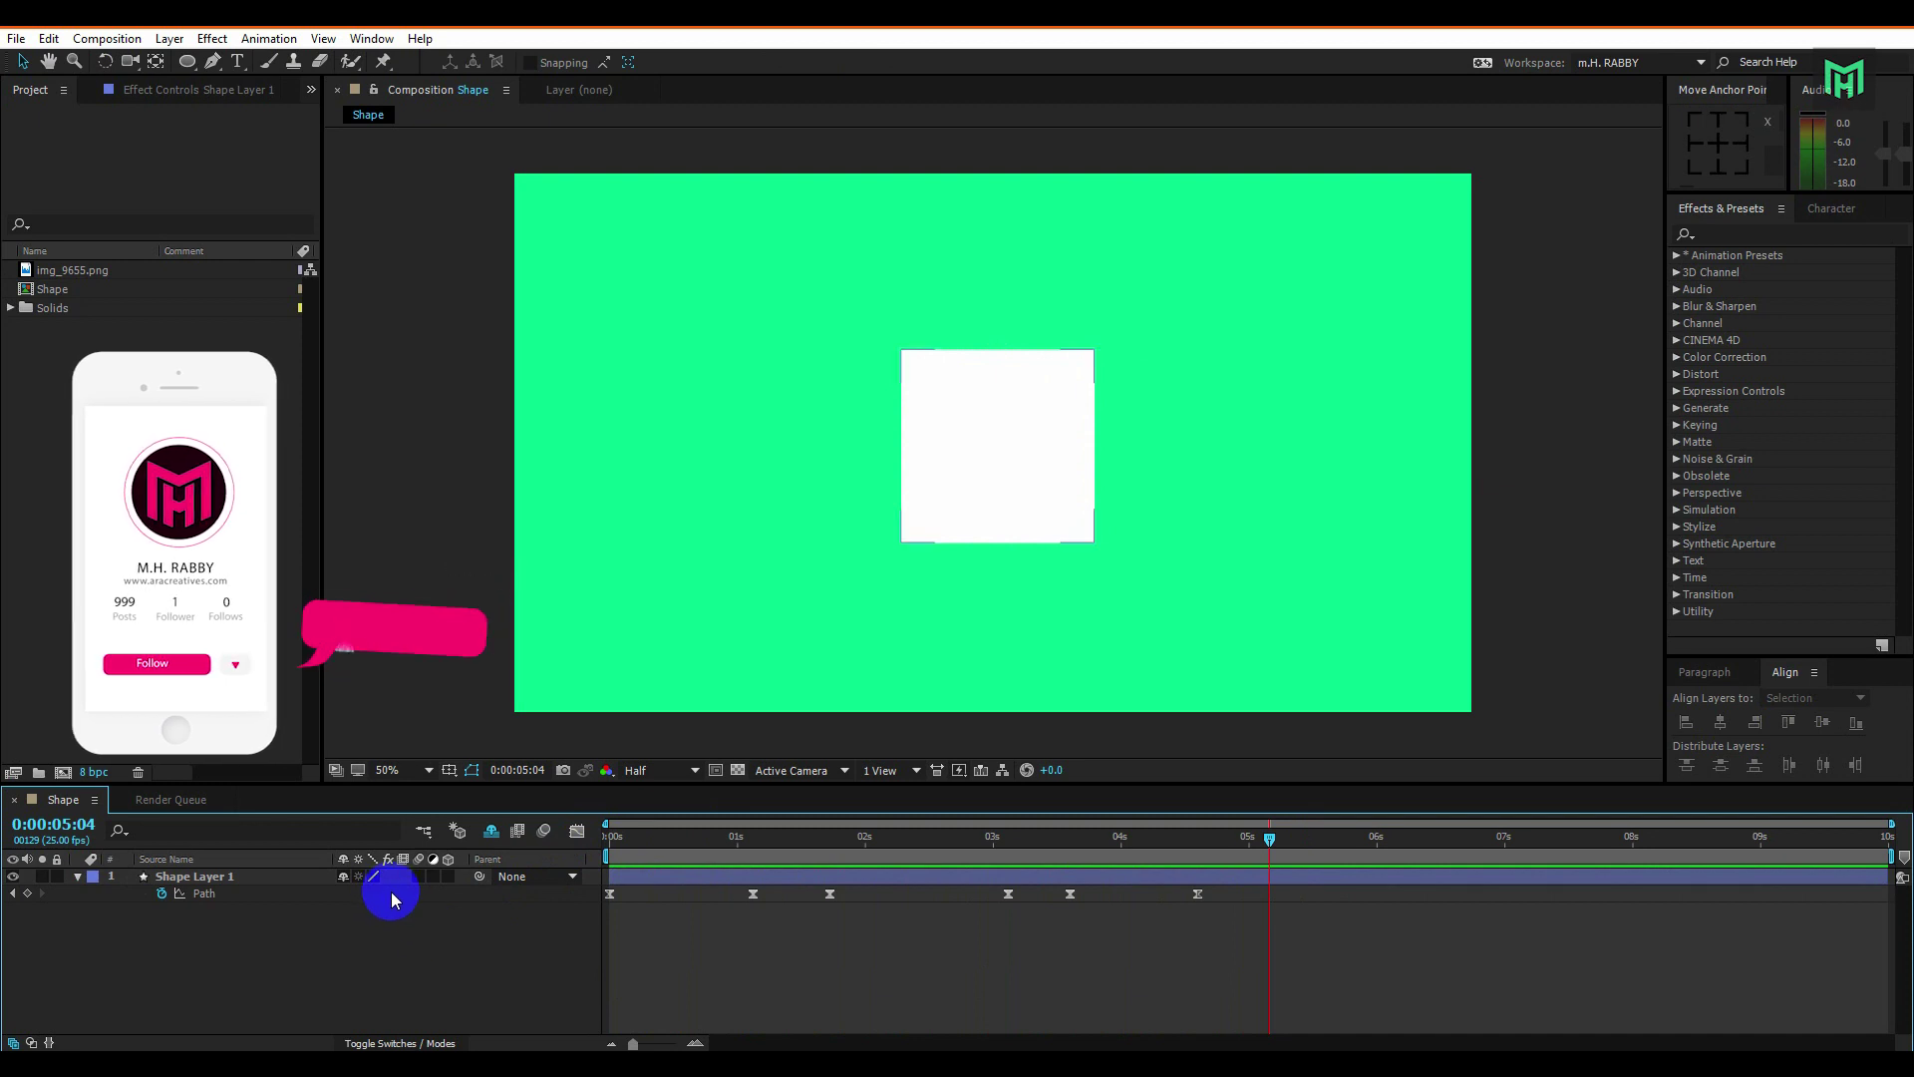
# Enable motion blur, add img_9655.png to the comp and scale the car down.
pyautogui.click(417, 876)
pyautogui.click(96, 276)
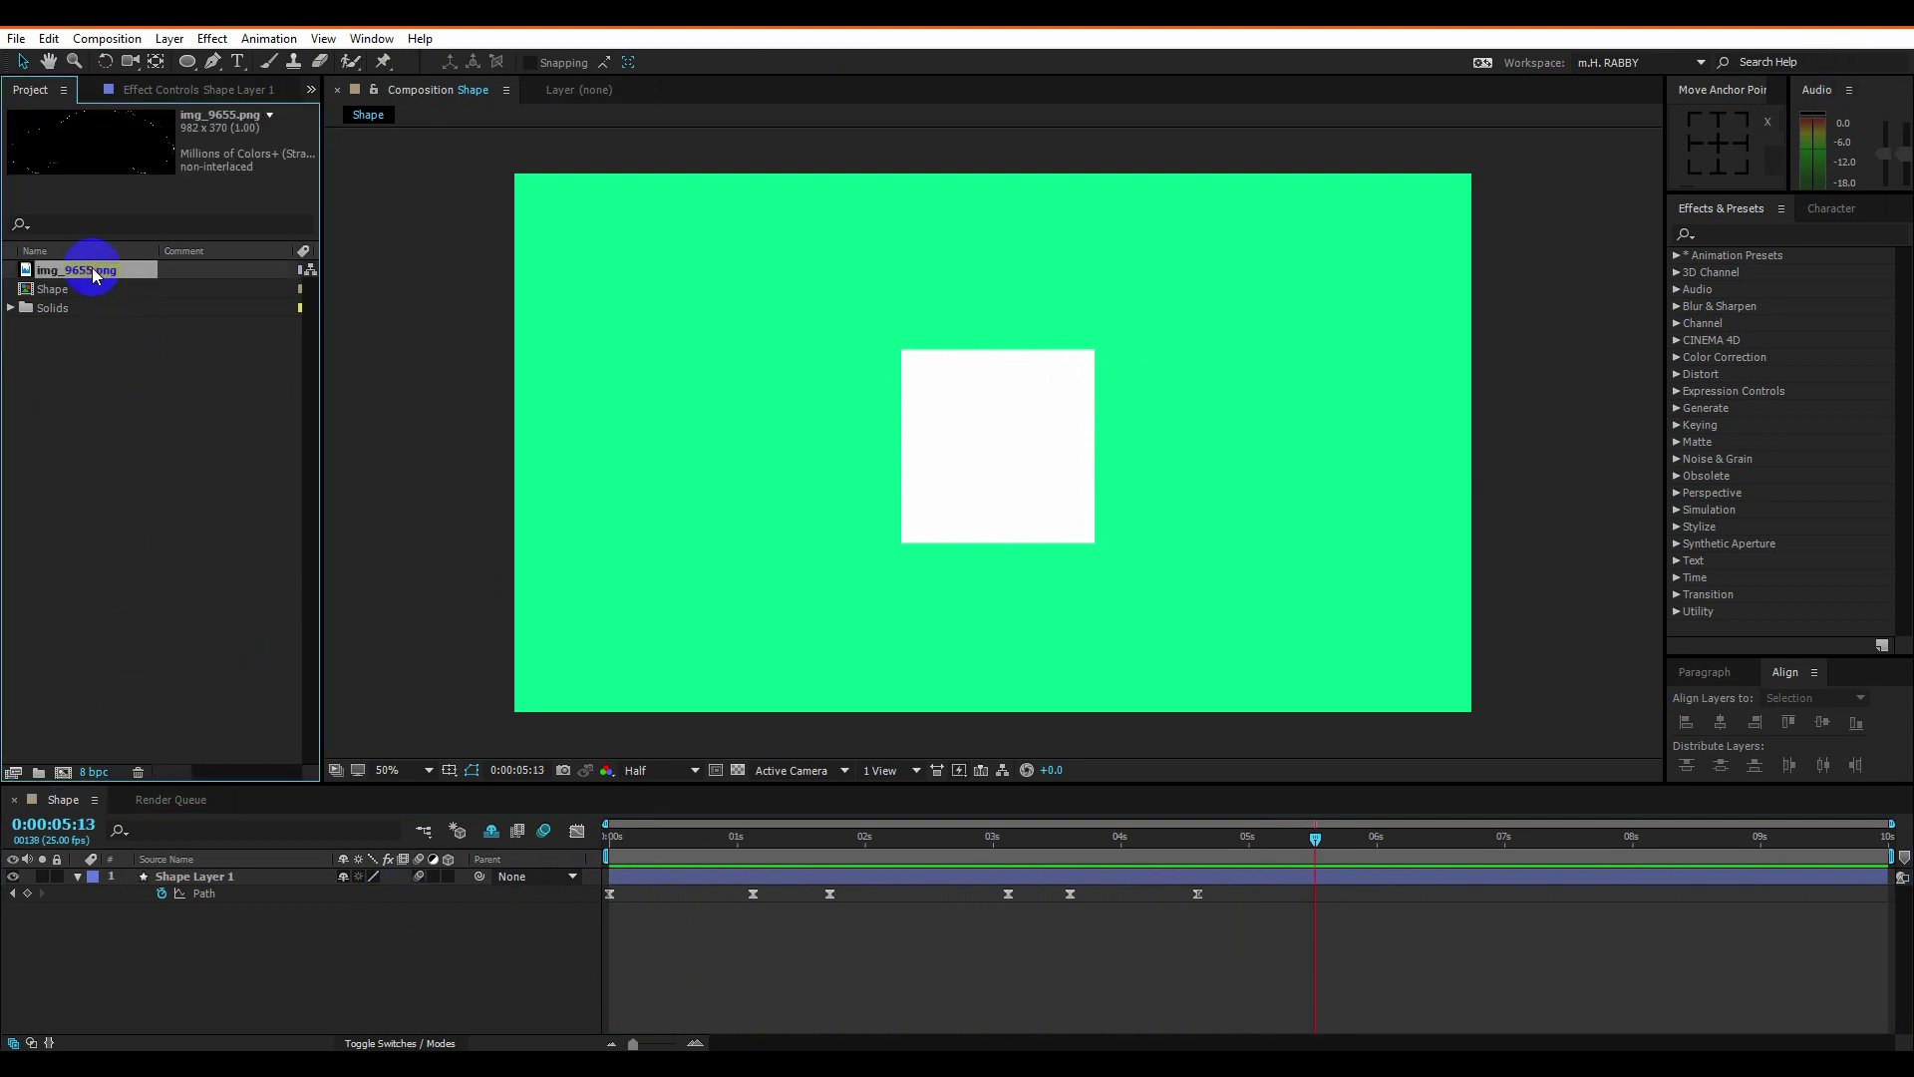
pyautogui.moveTo(152, 793); pyautogui.dragTo(160, 878)
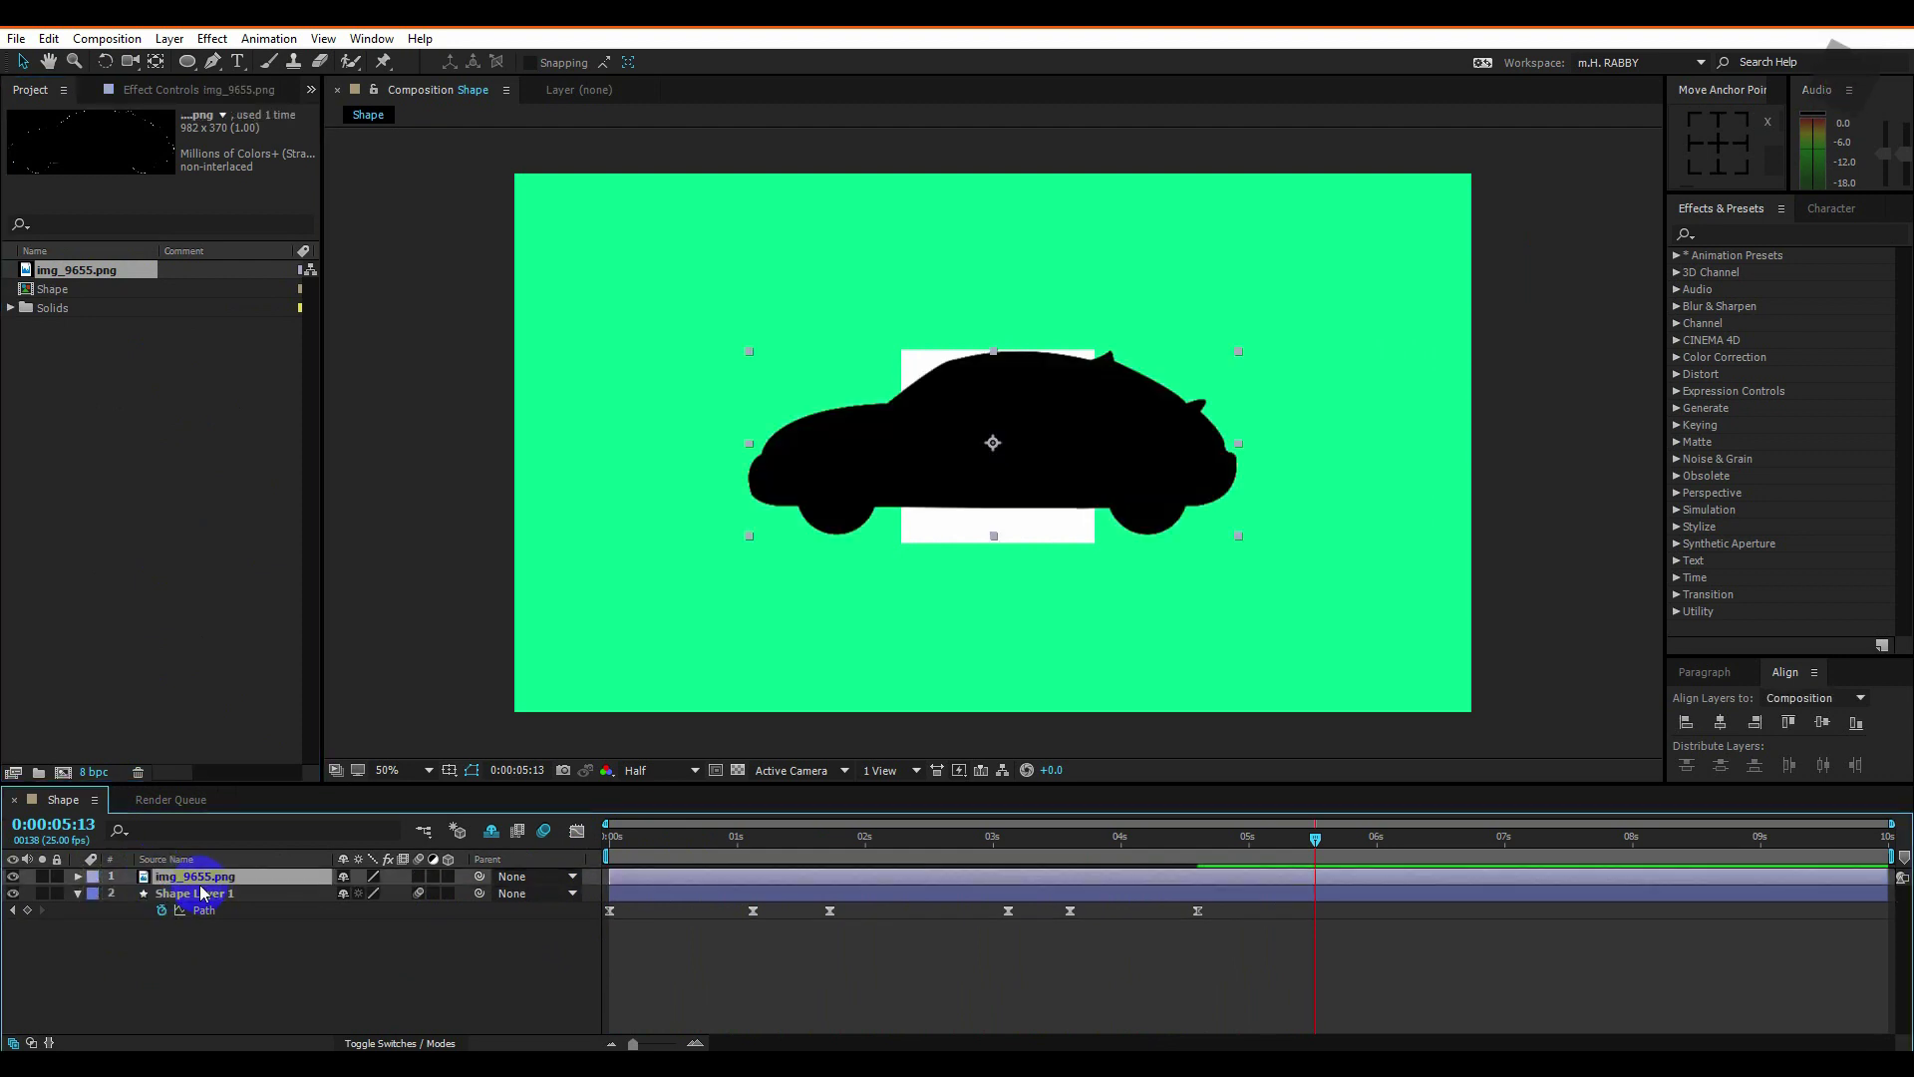
pyautogui.moveTo(1232, 356); pyautogui.dragTo(1199, 369)
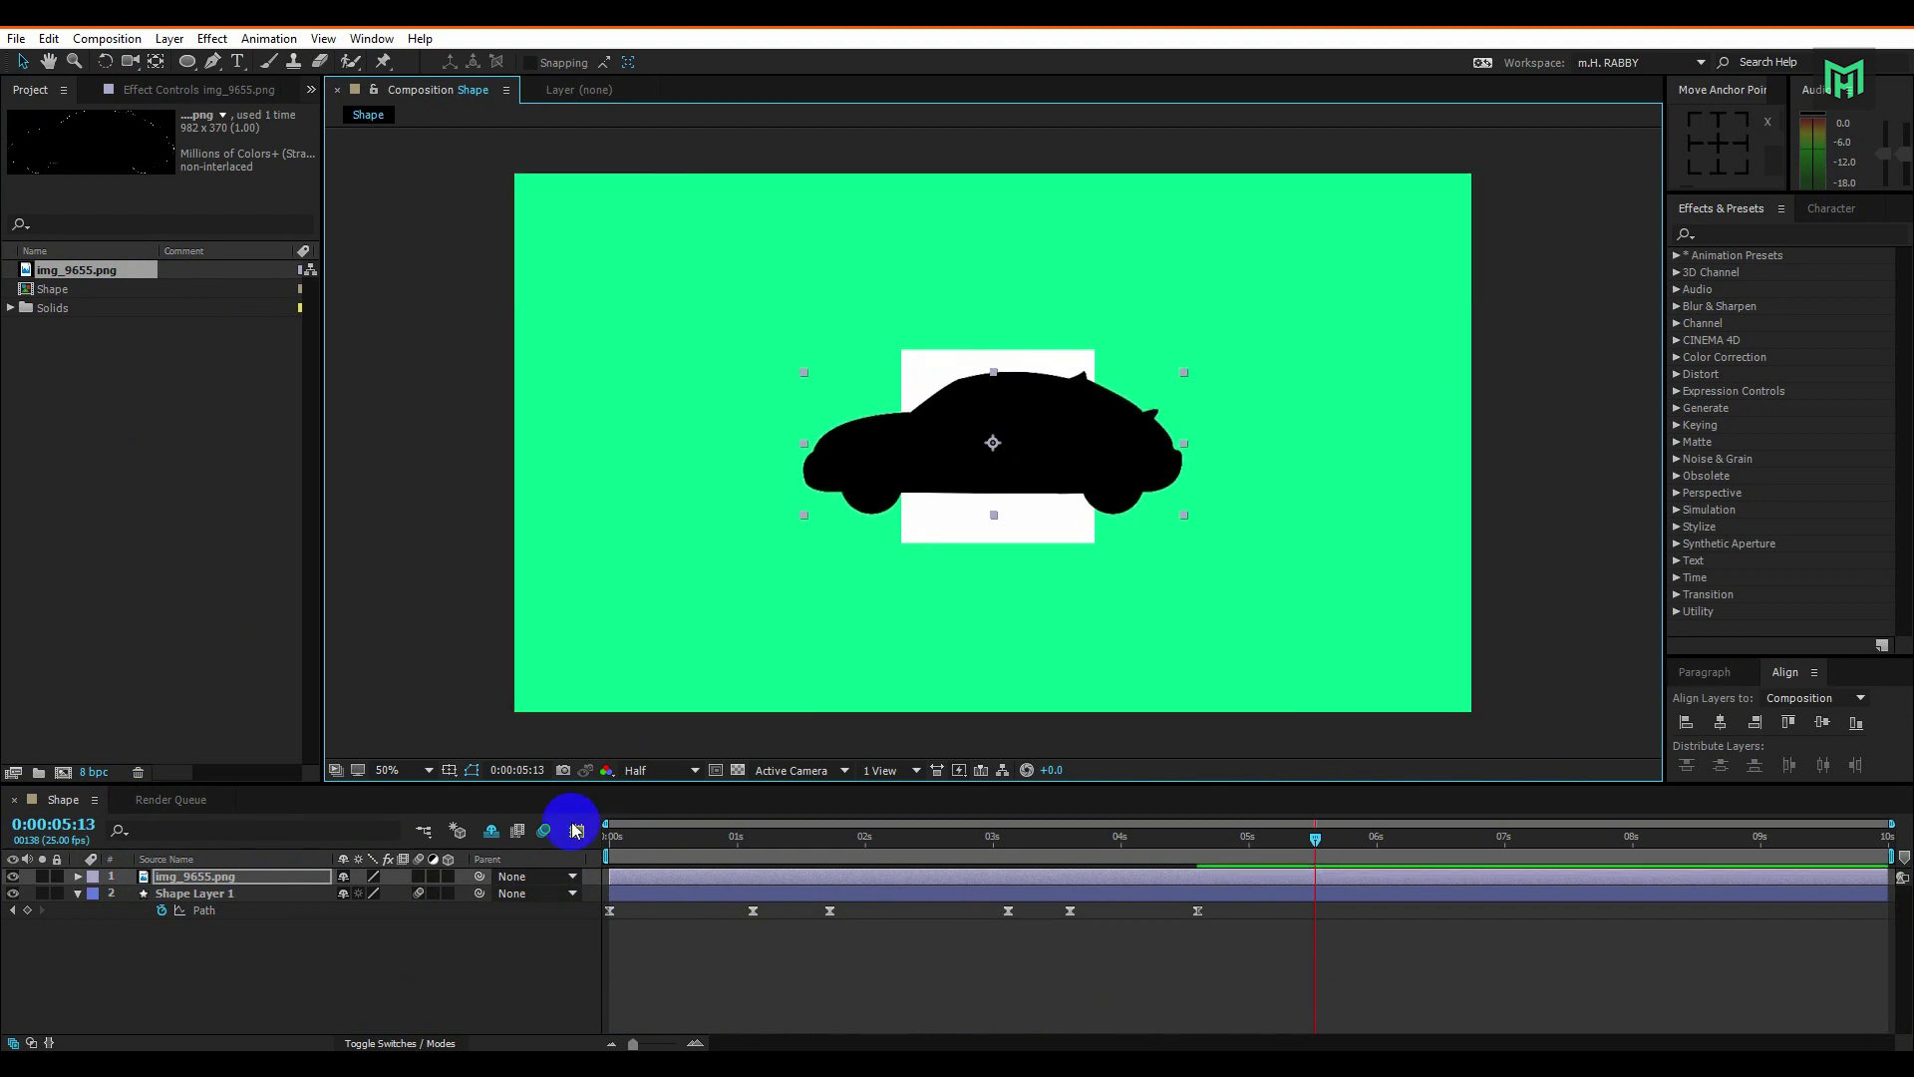
pyautogui.click(196, 948)
# Auto-trace the img_9655.png layer into a new masked layer and select the original image.
pyautogui.click(196, 881)
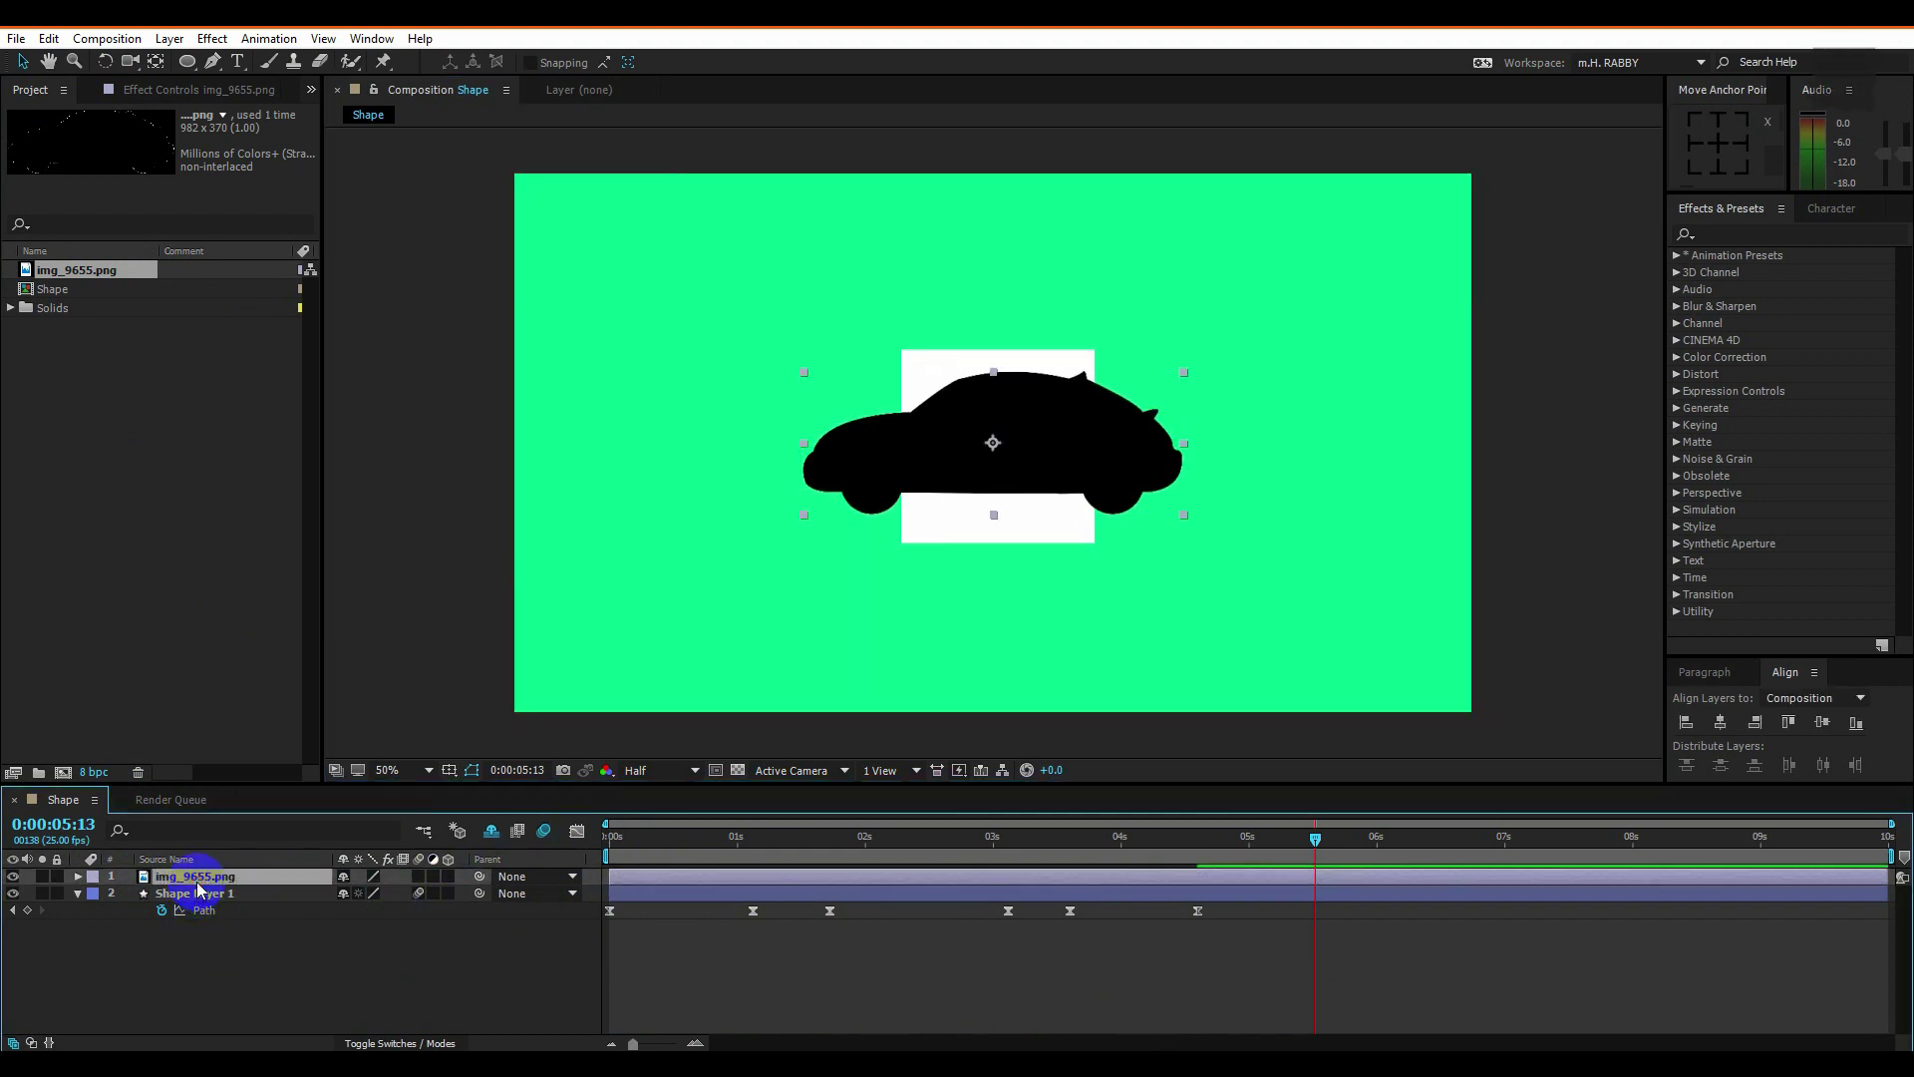
pyautogui.click(169, 39)
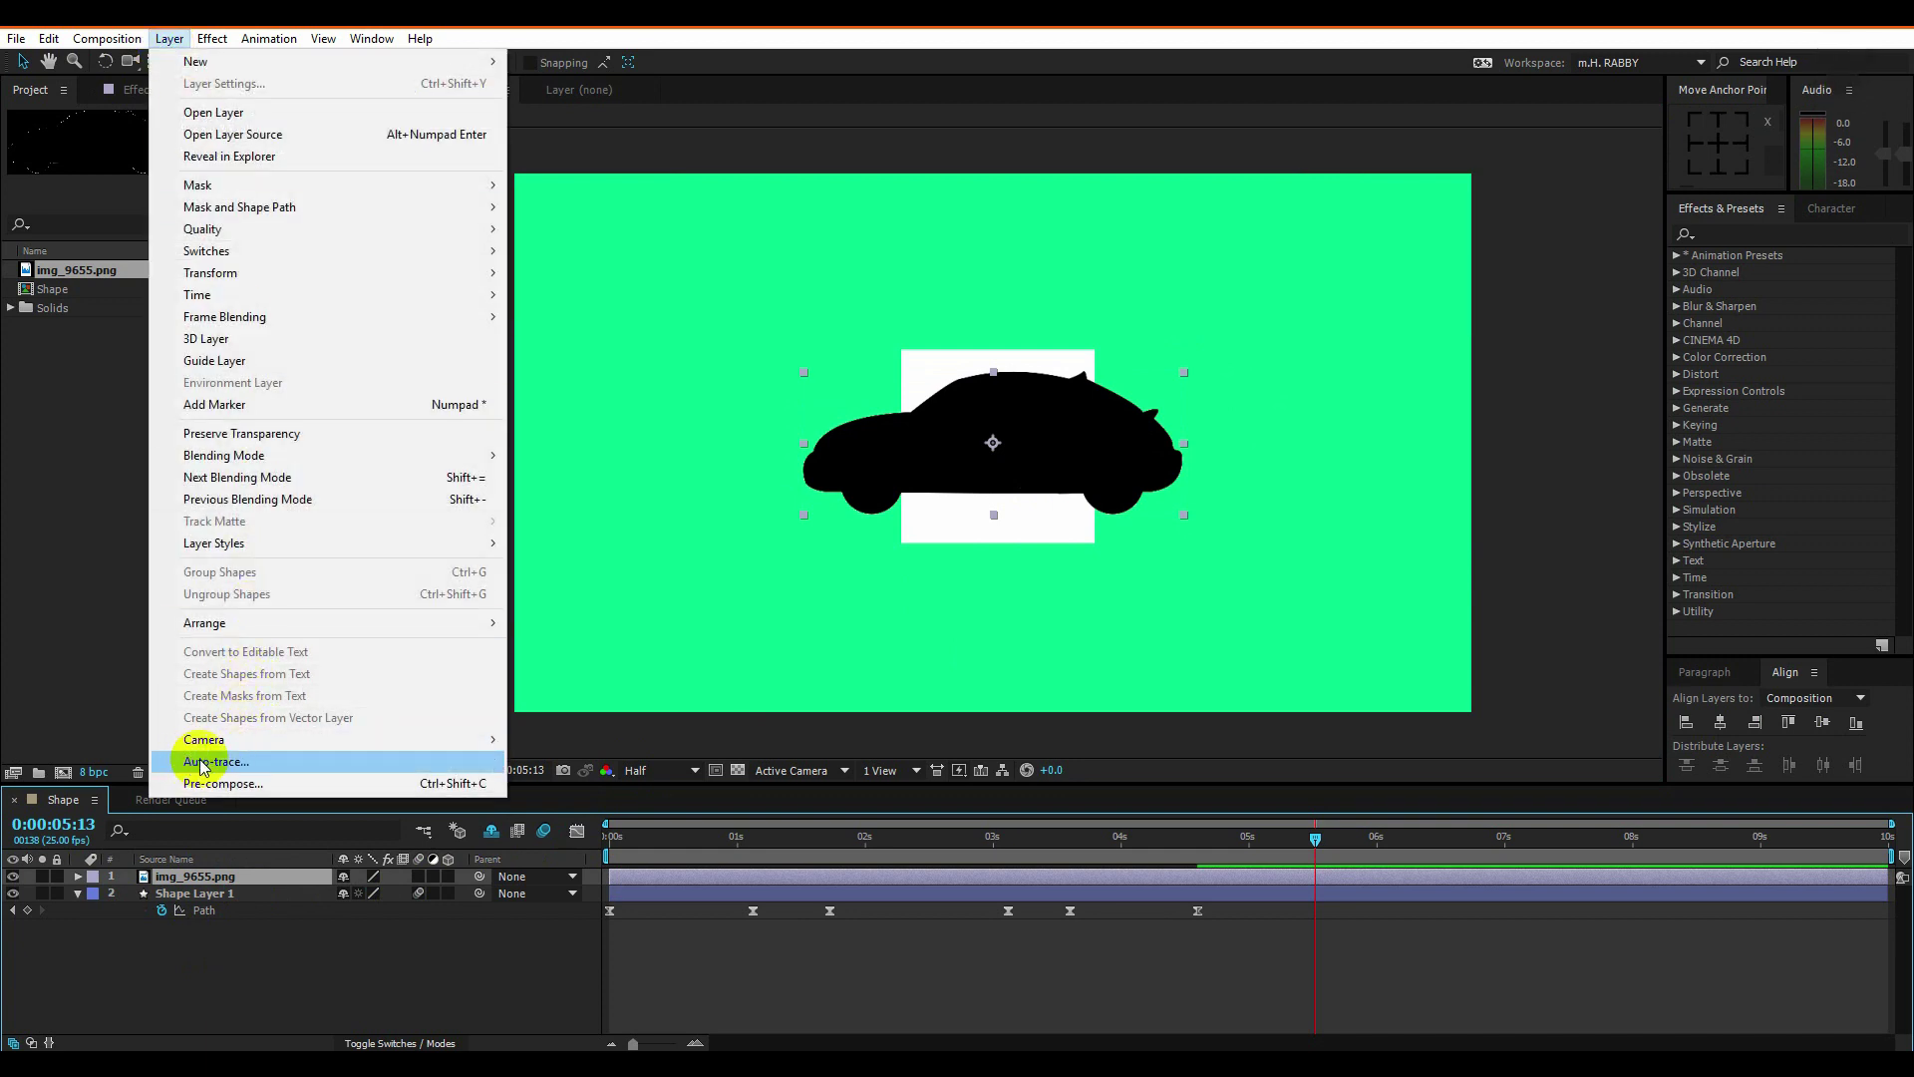
pyautogui.click(240, 763)
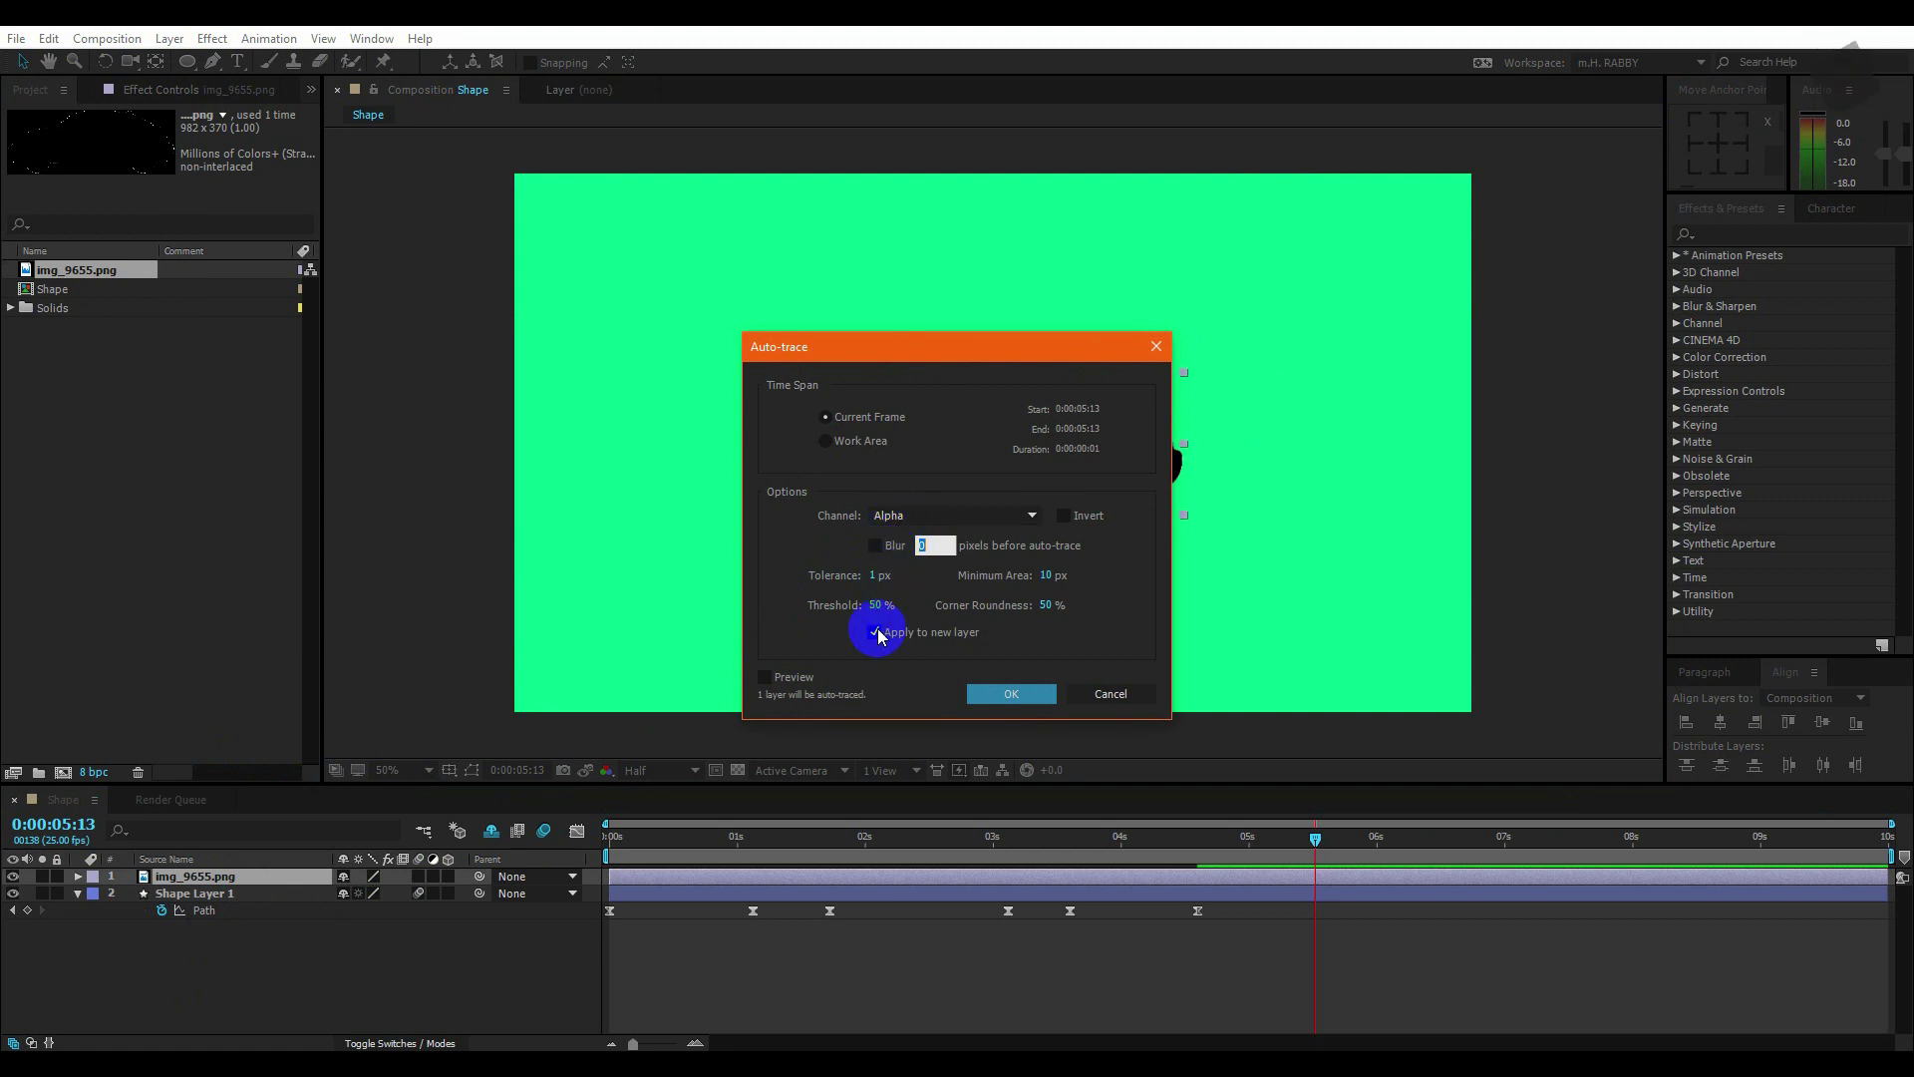
pyautogui.click(995, 695)
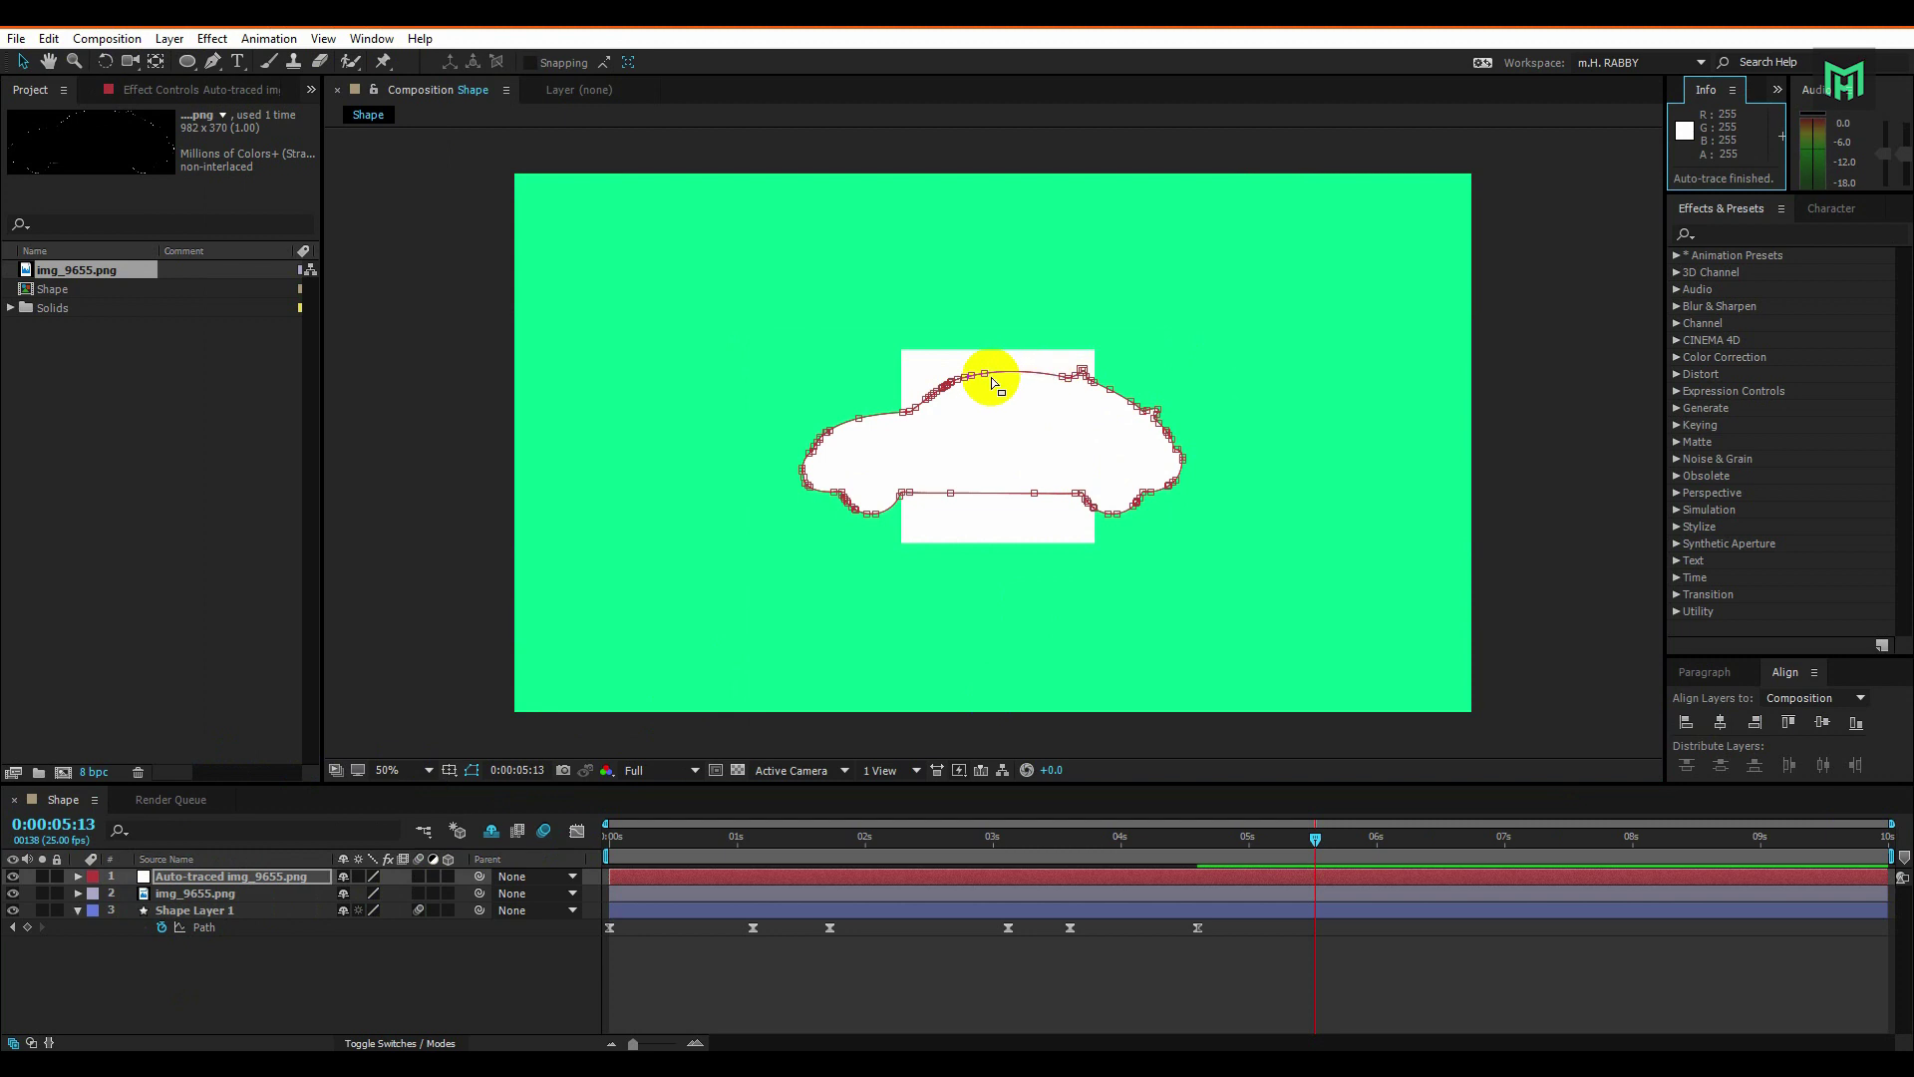
pyautogui.click(366, 875)
pyautogui.click(118, 900)
pyautogui.click(171, 903)
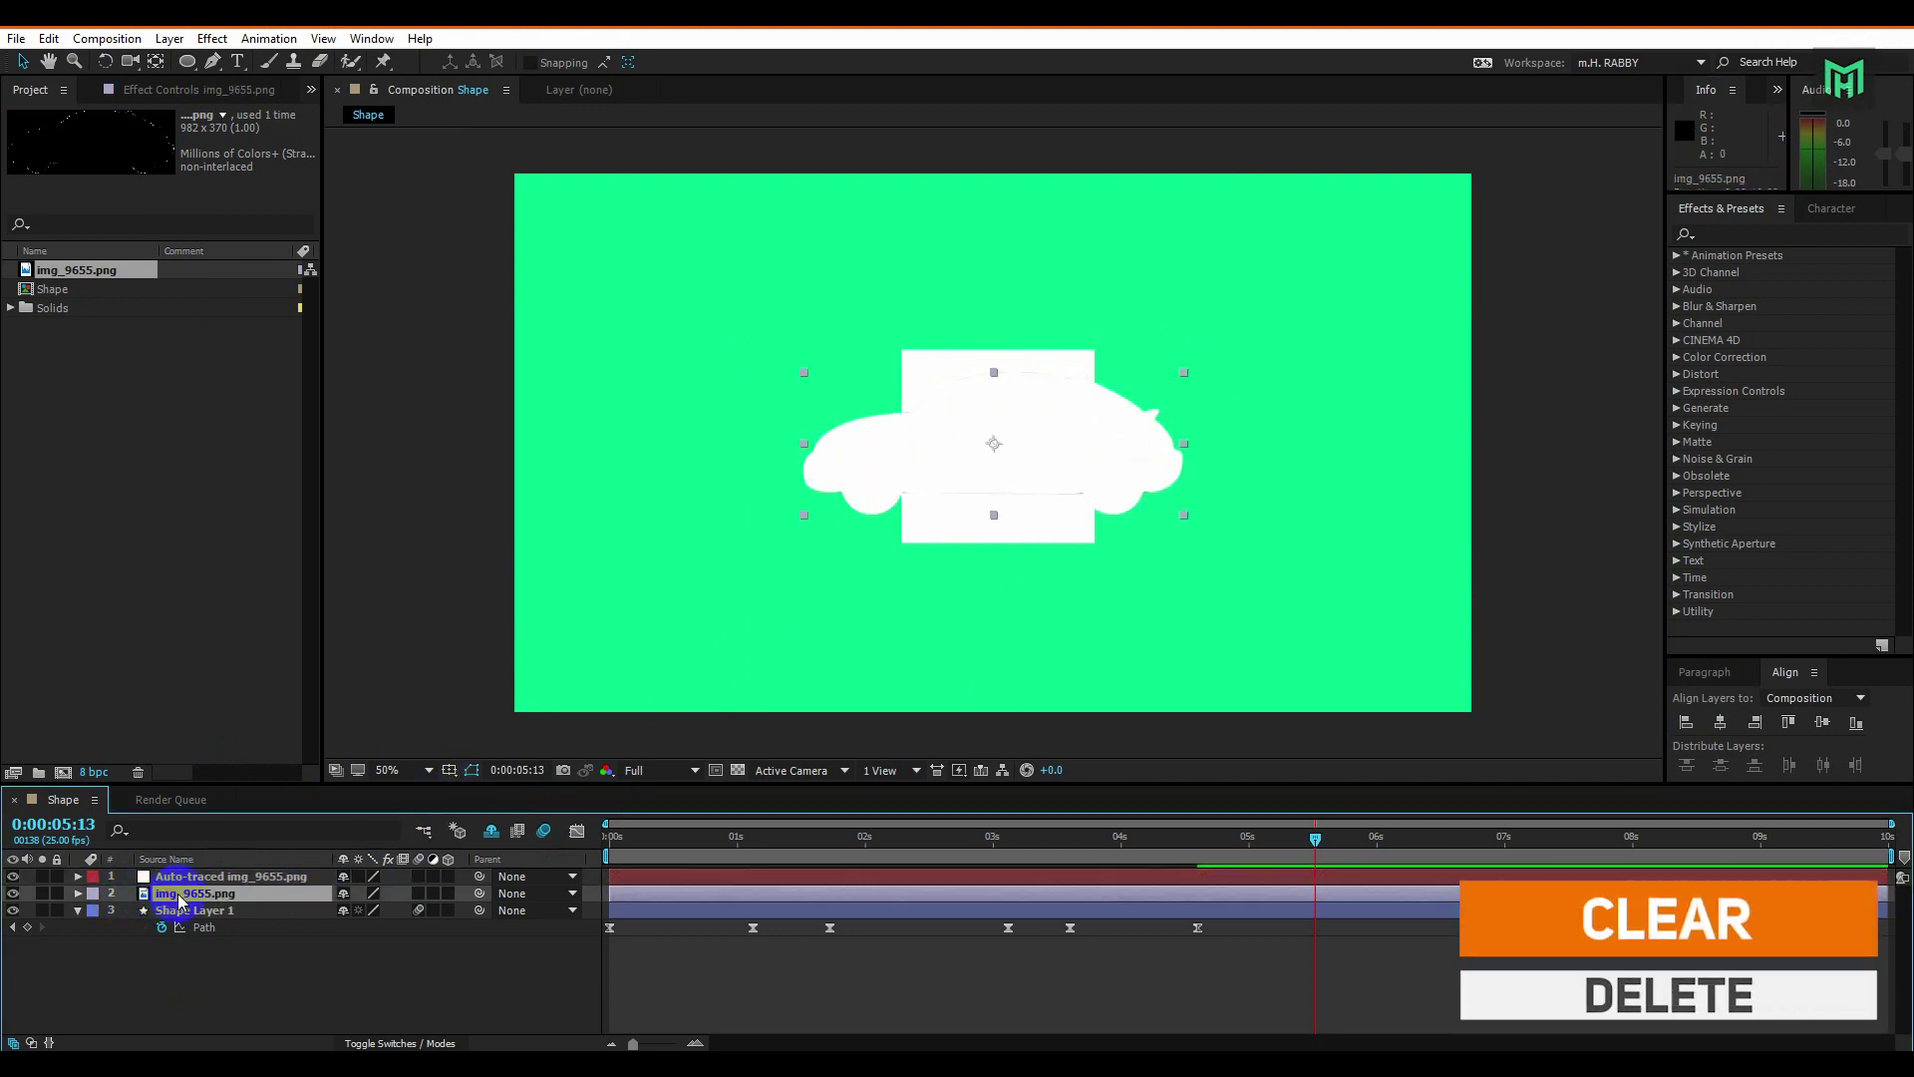
# Delete the car image, copy the auto-traced Mask 1 path, and hide the traced layer.
pyautogui.press('Delete')
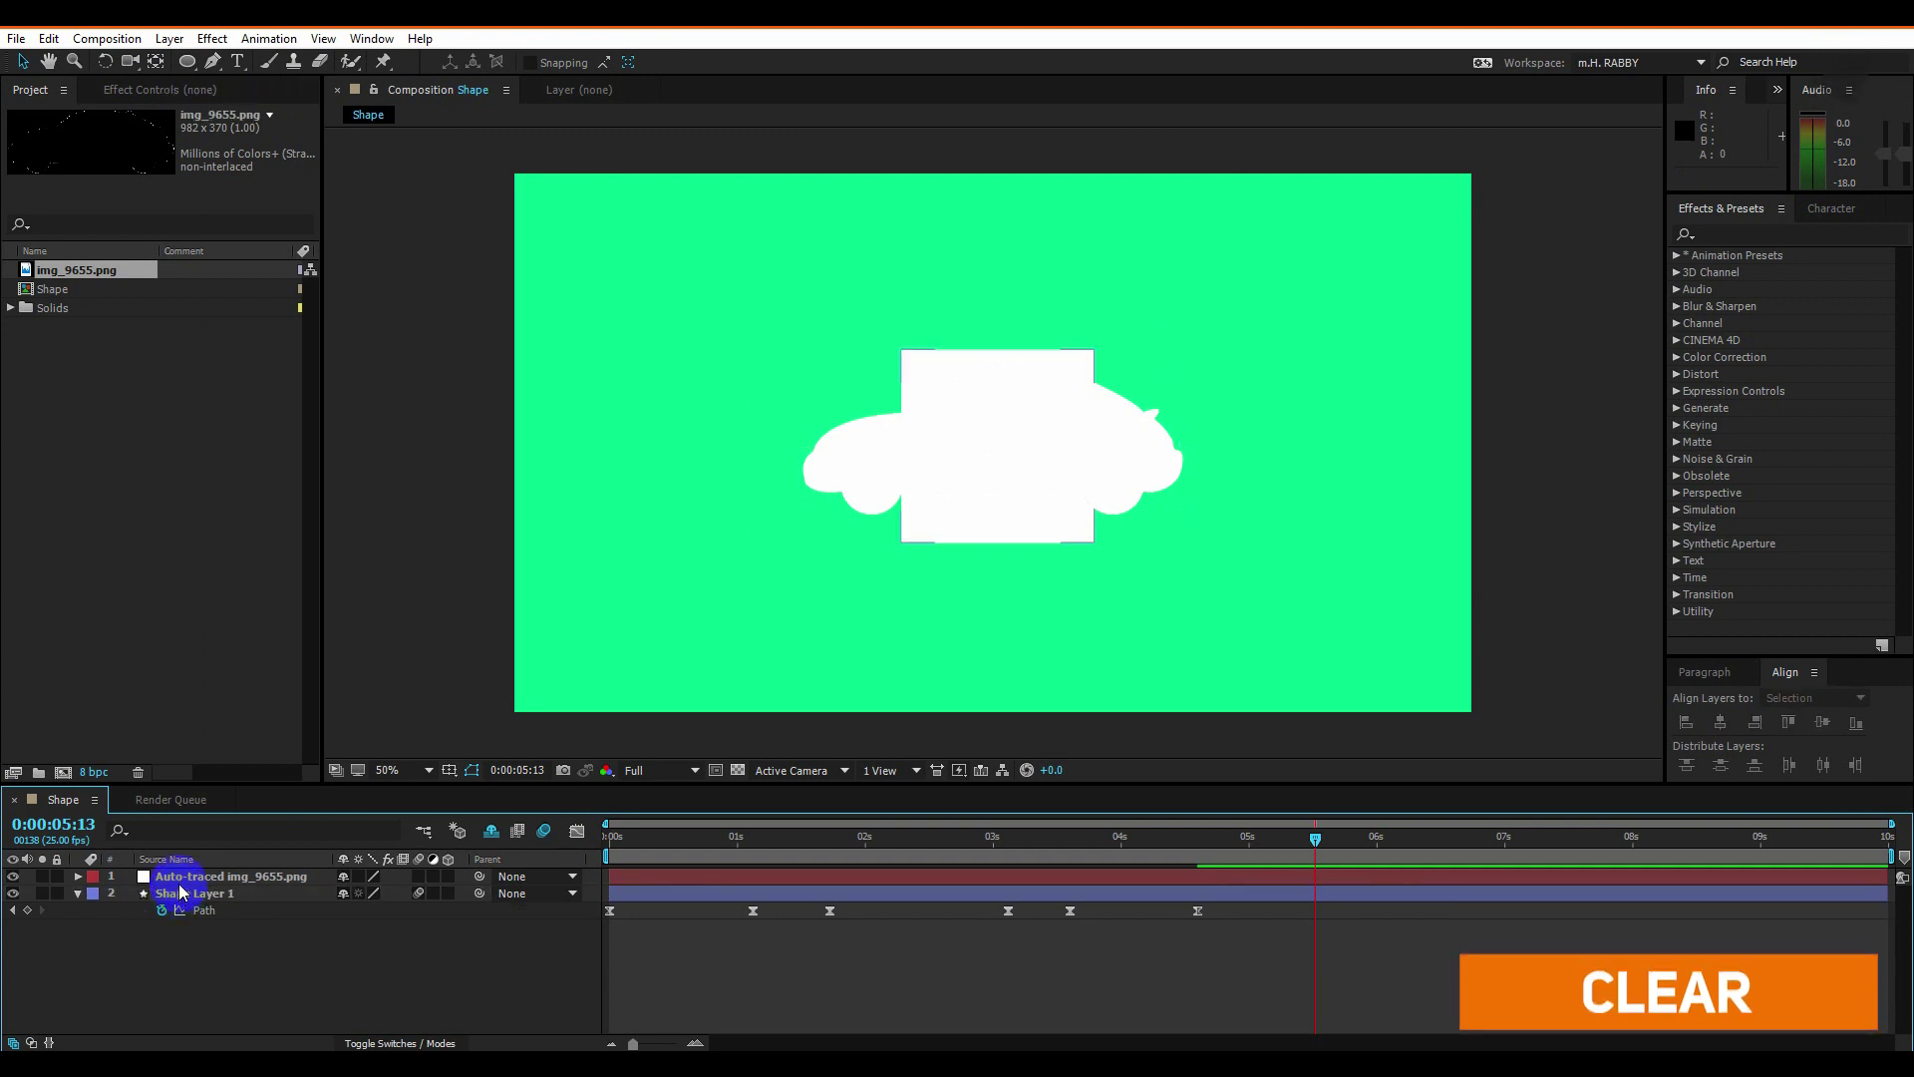
pyautogui.click(165, 876)
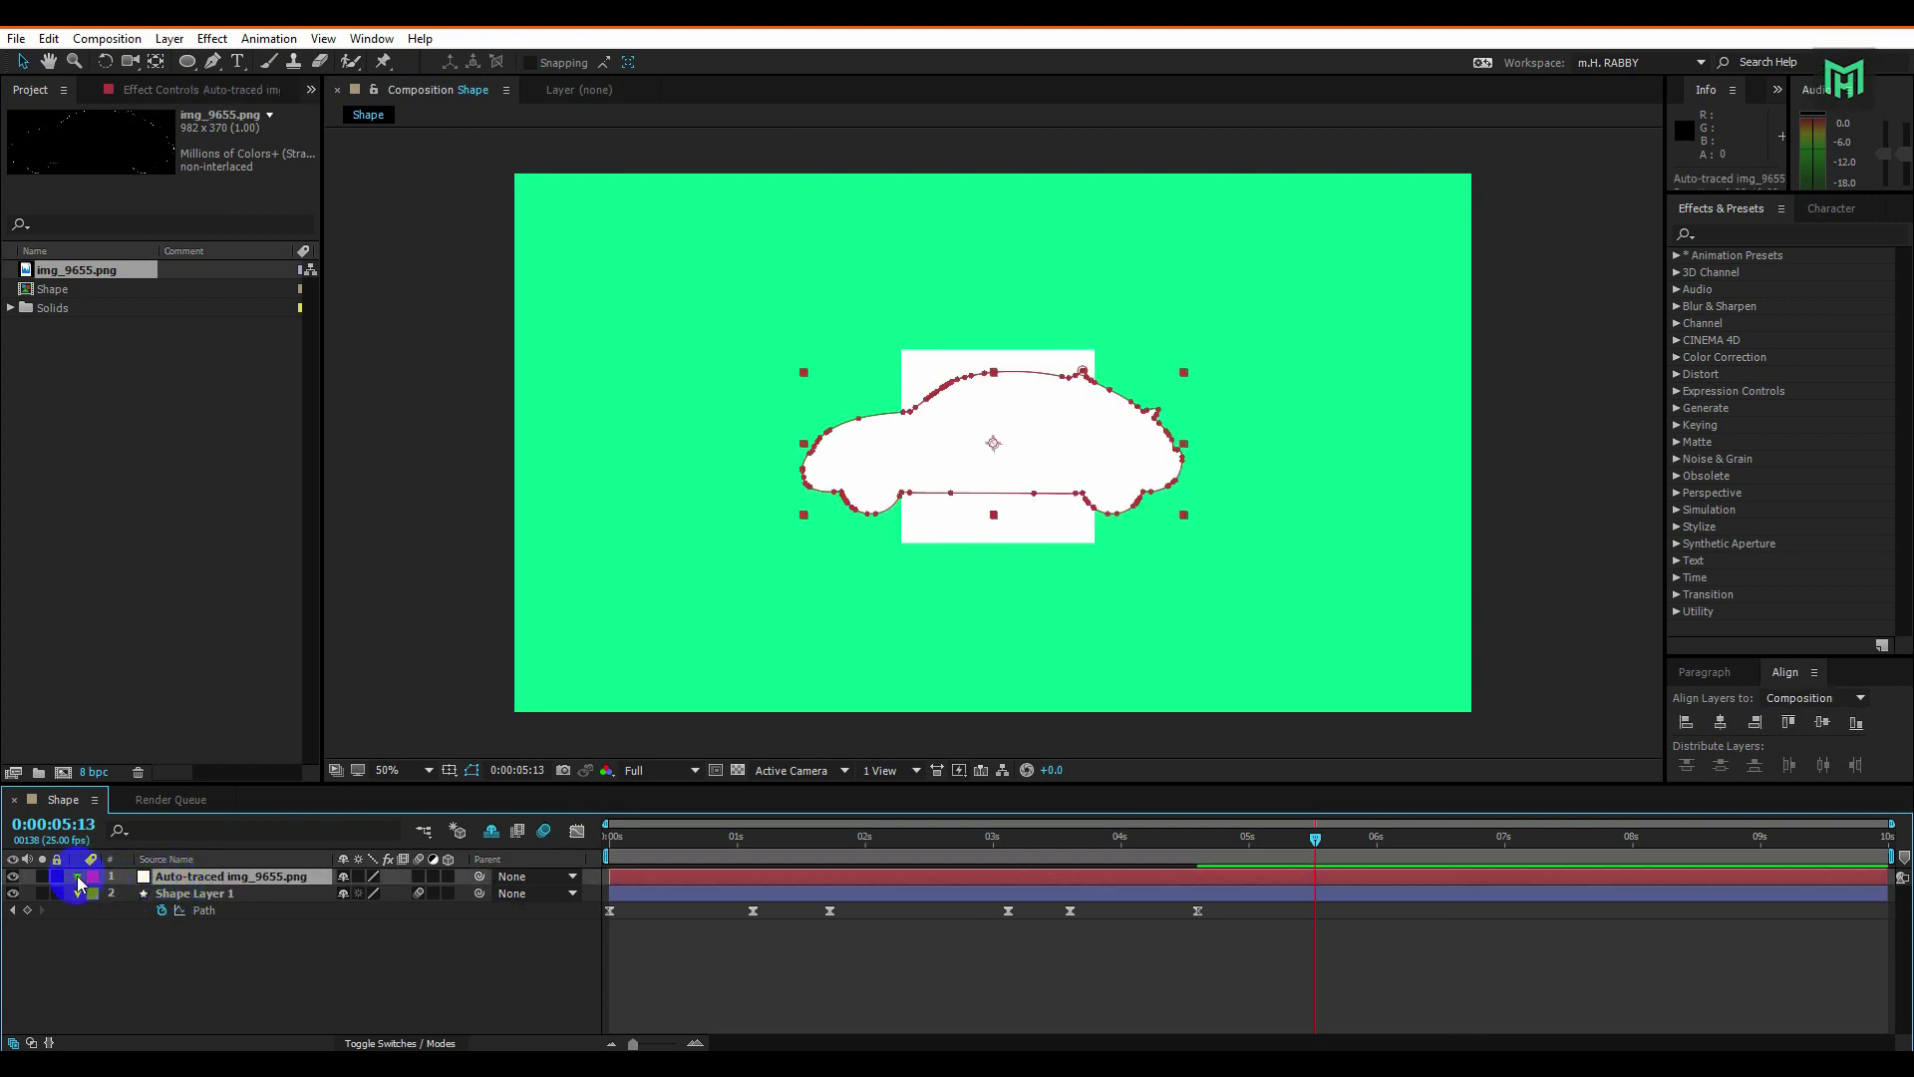
pyautogui.click(78, 877)
pyautogui.click(96, 895)
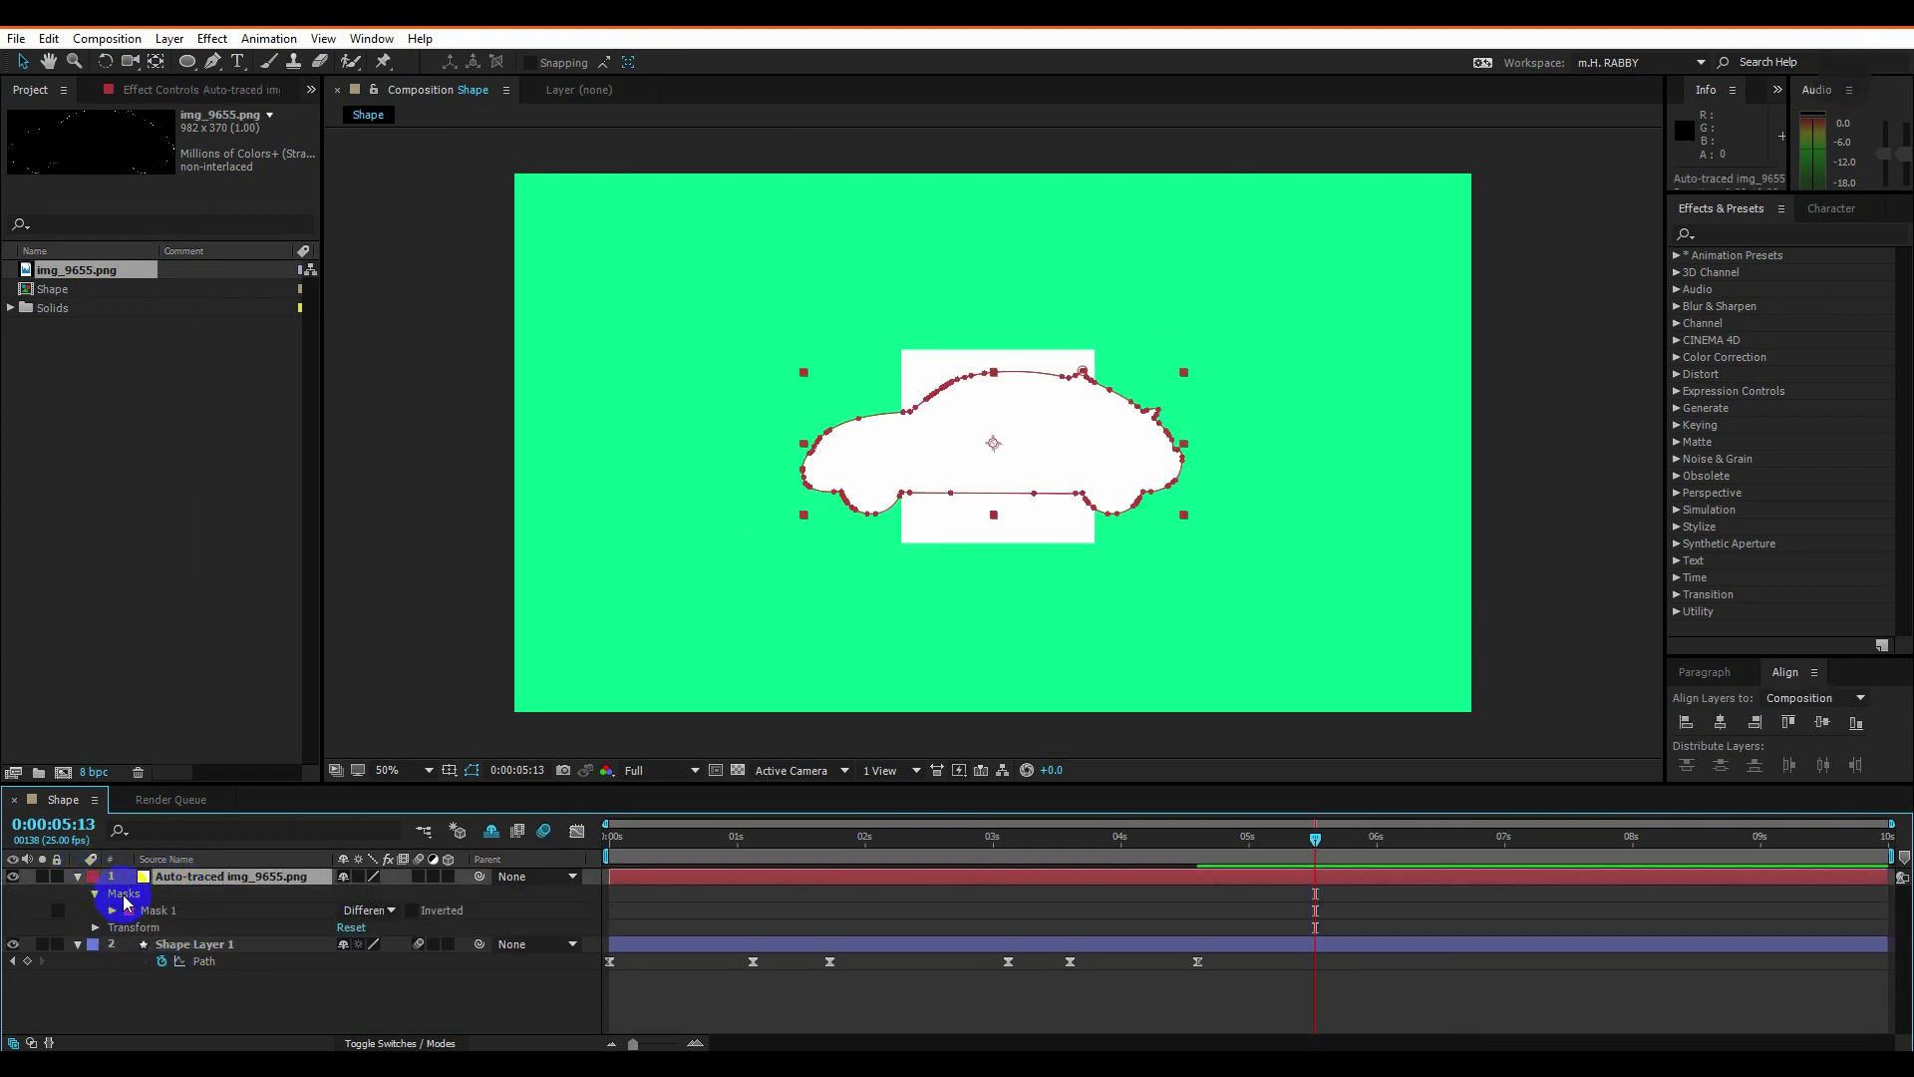
pyautogui.click(112, 911)
pyautogui.click(172, 930)
pyautogui.hotkey('ctrl', 'c')
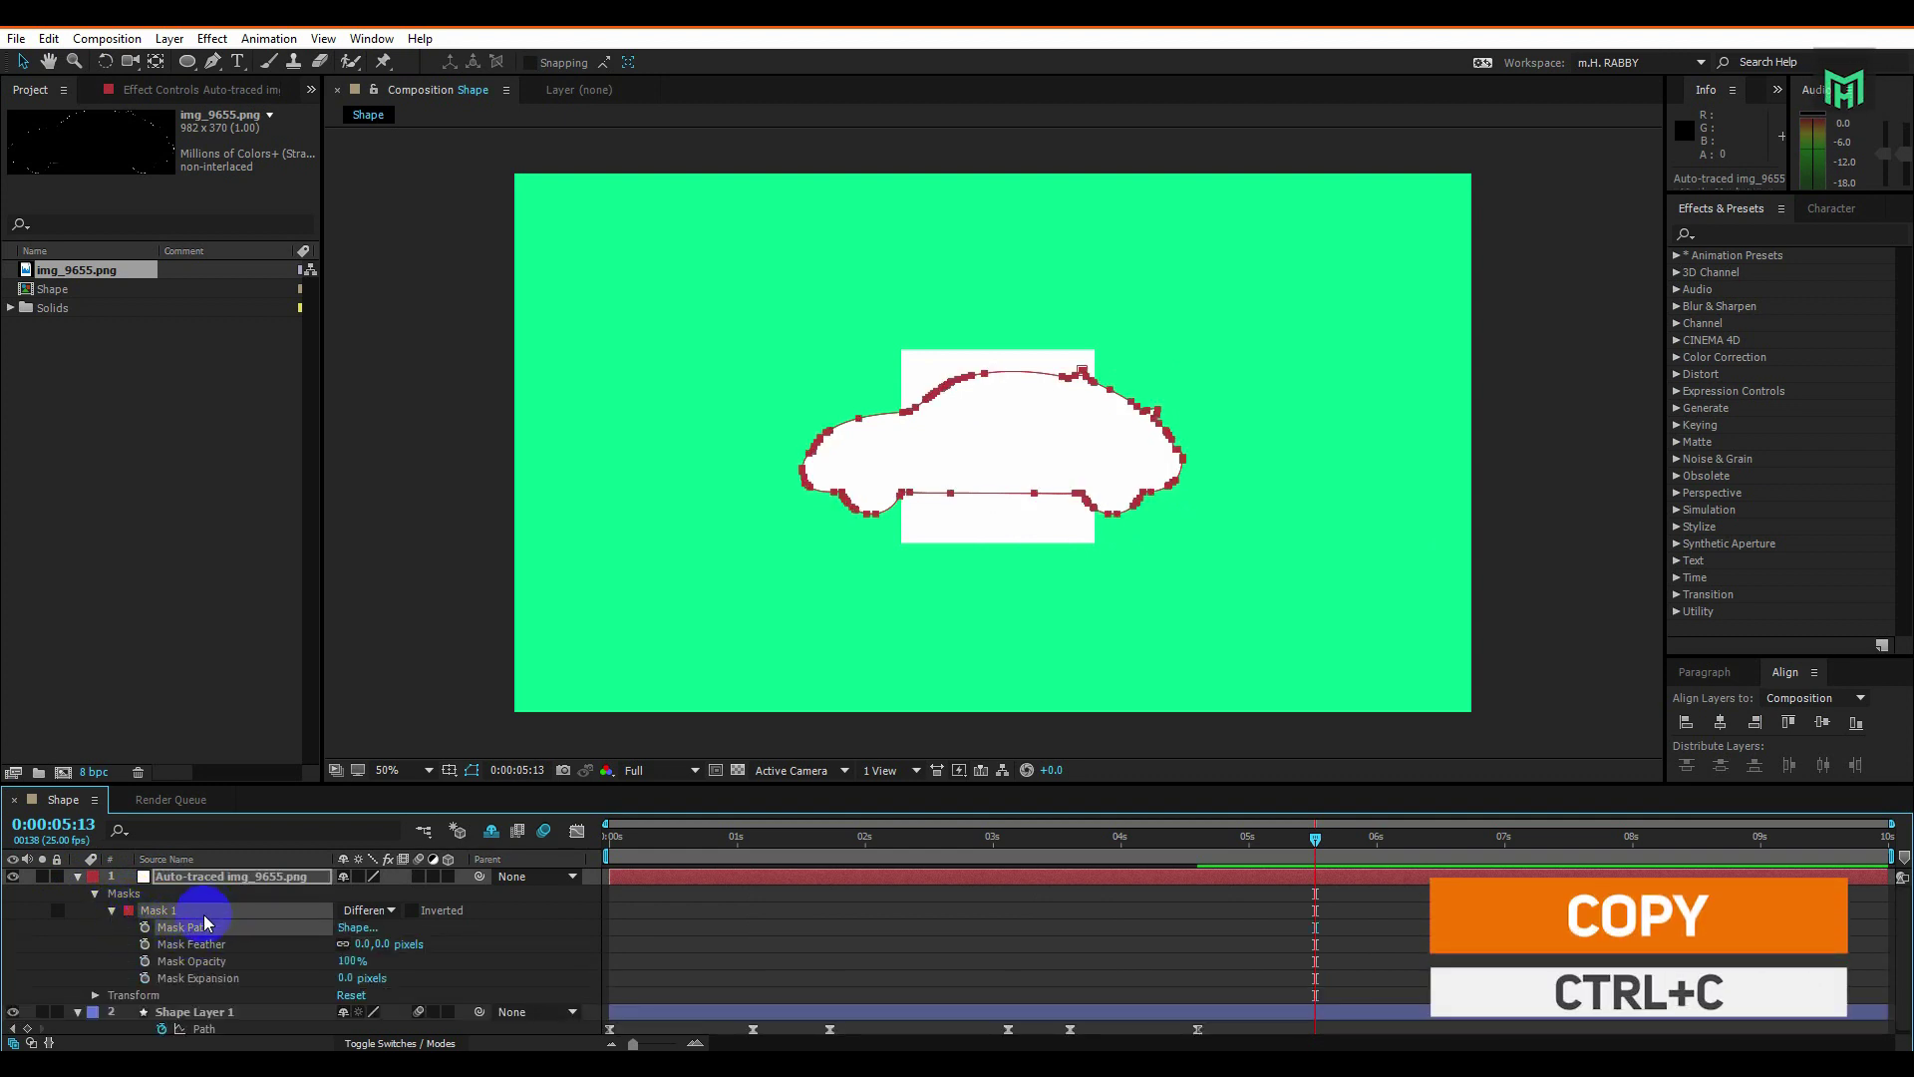
pyautogui.click(78, 877)
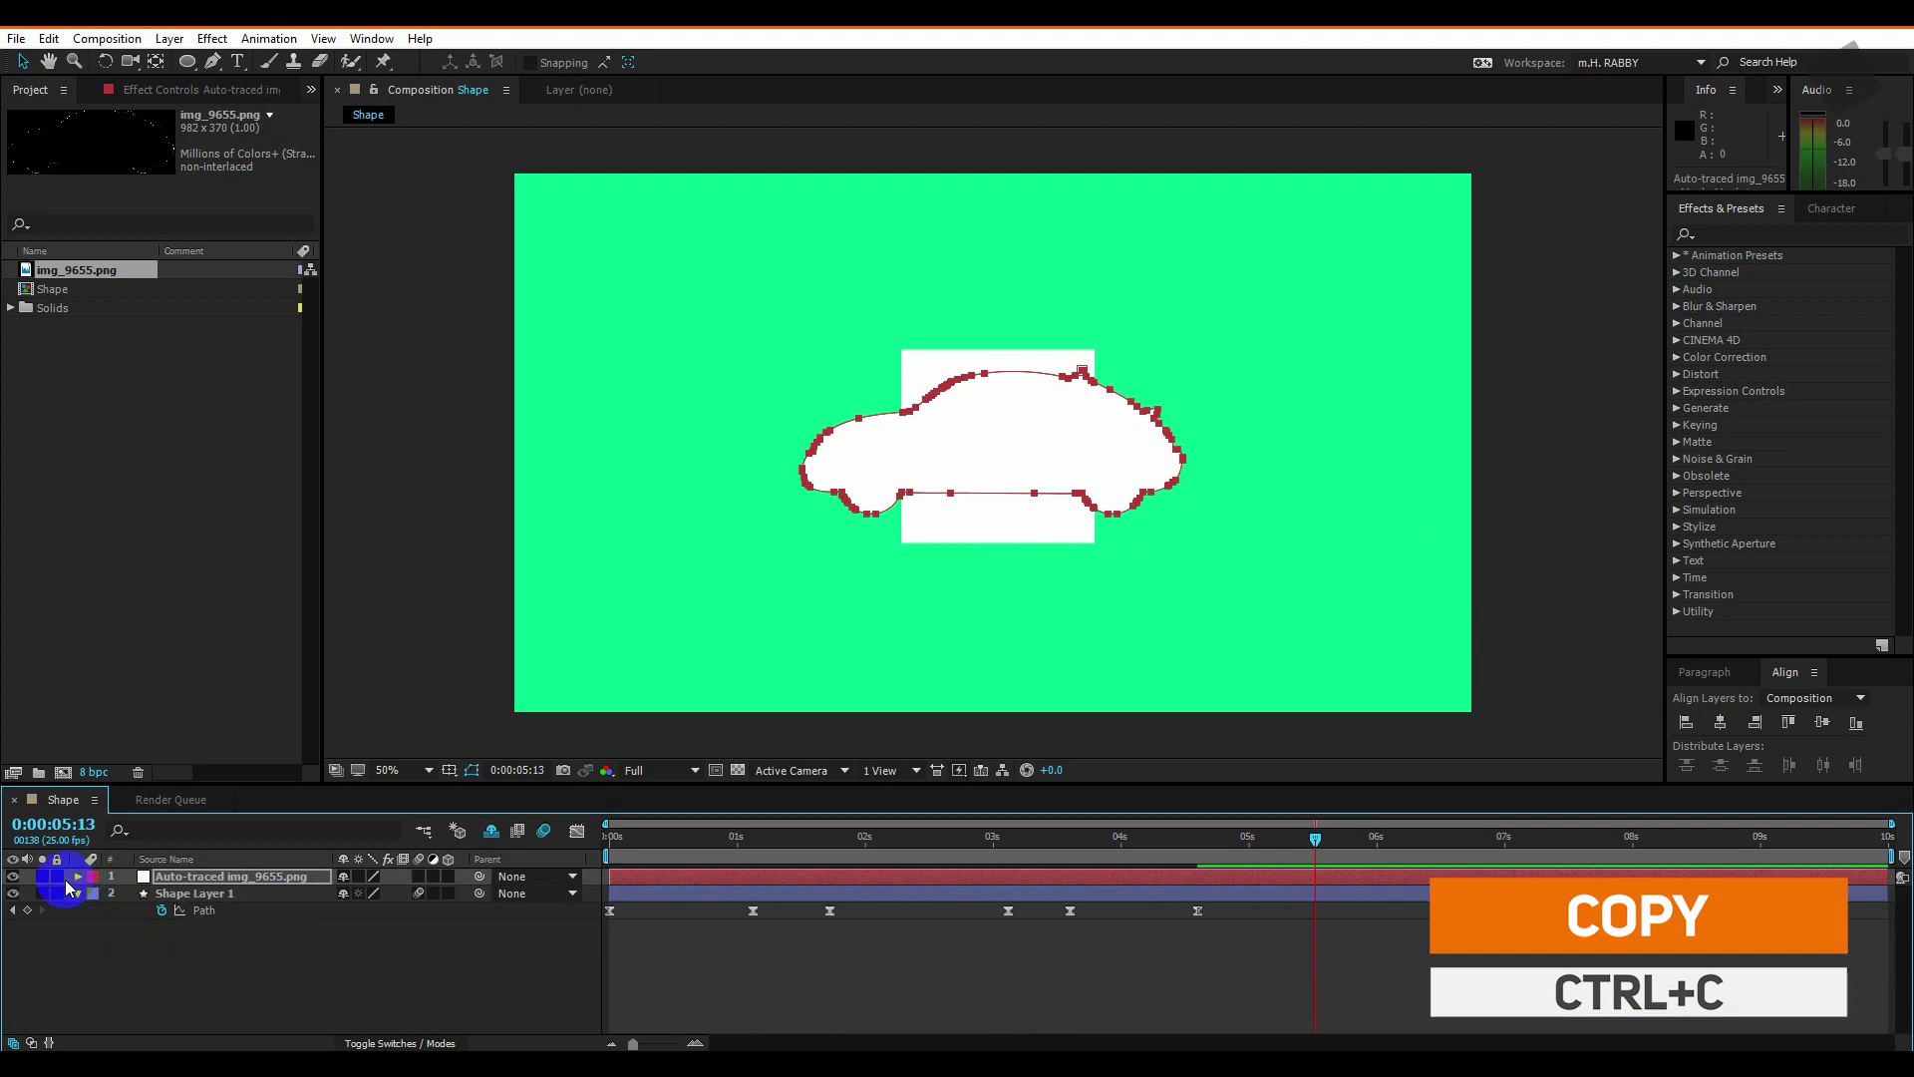
pyautogui.click(14, 883)
# Paste the car outline as a Path keyframe on Shape Layer 1 at 5:15.
pyautogui.moveTo(1110, 918); pyautogui.dragTo(1325, 847)
pyautogui.click(1274, 910)
pyautogui.hotkey('ctrl', 'v')
pyautogui.click(220, 919)
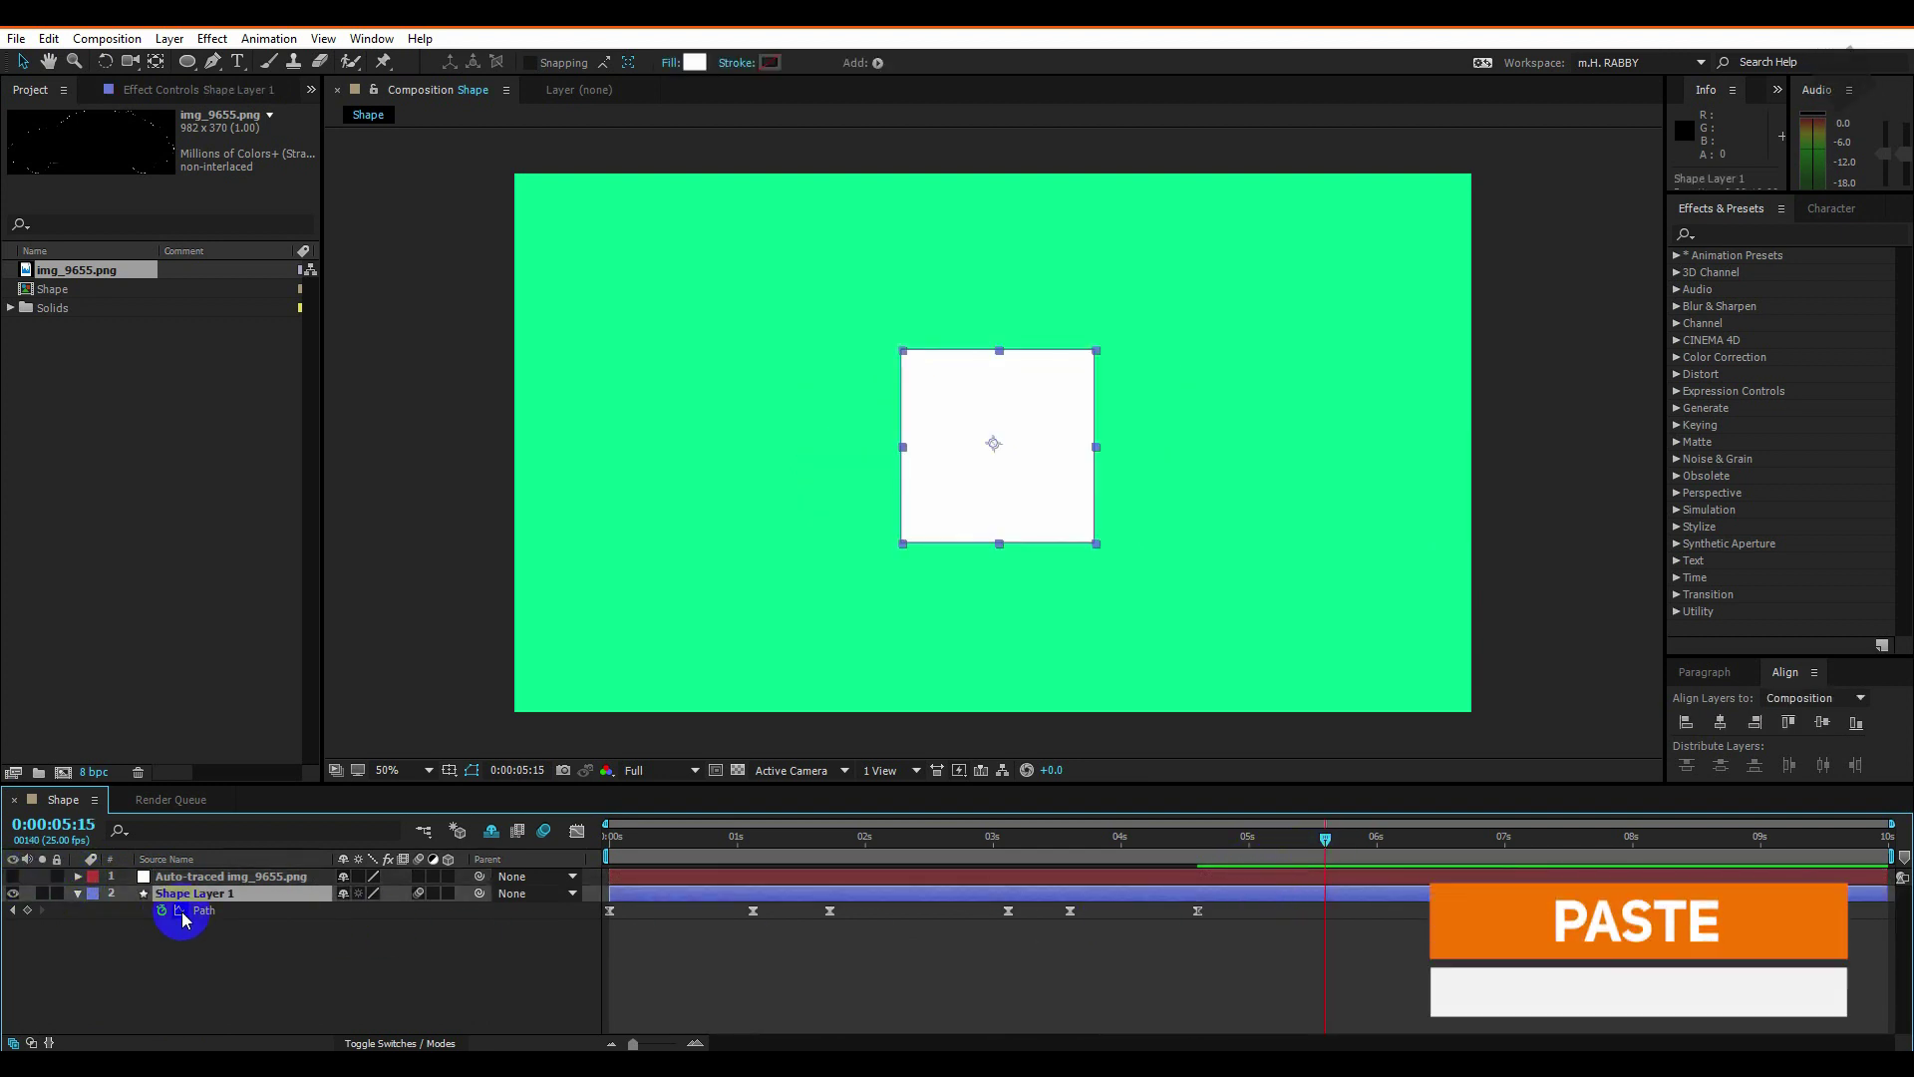
pyautogui.click(199, 913)
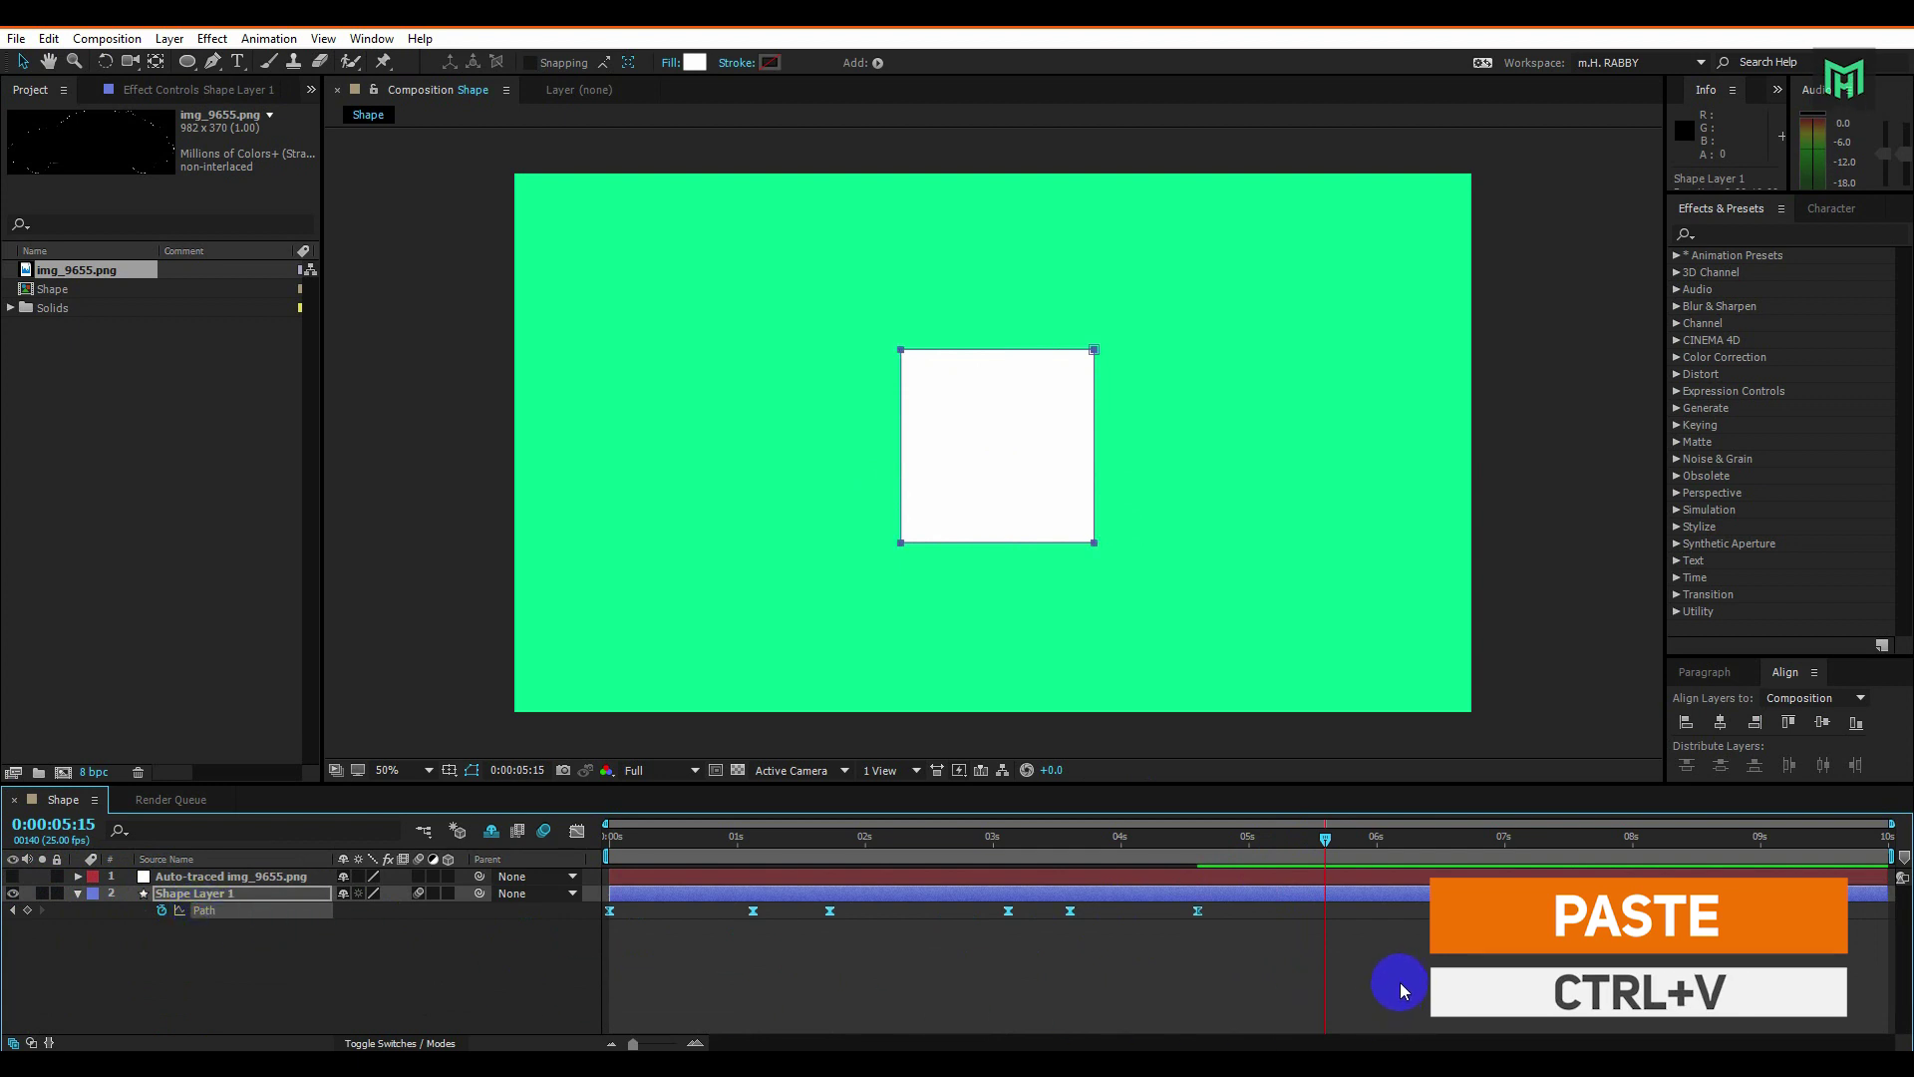
pyautogui.hotkey('ctrl', 'v')
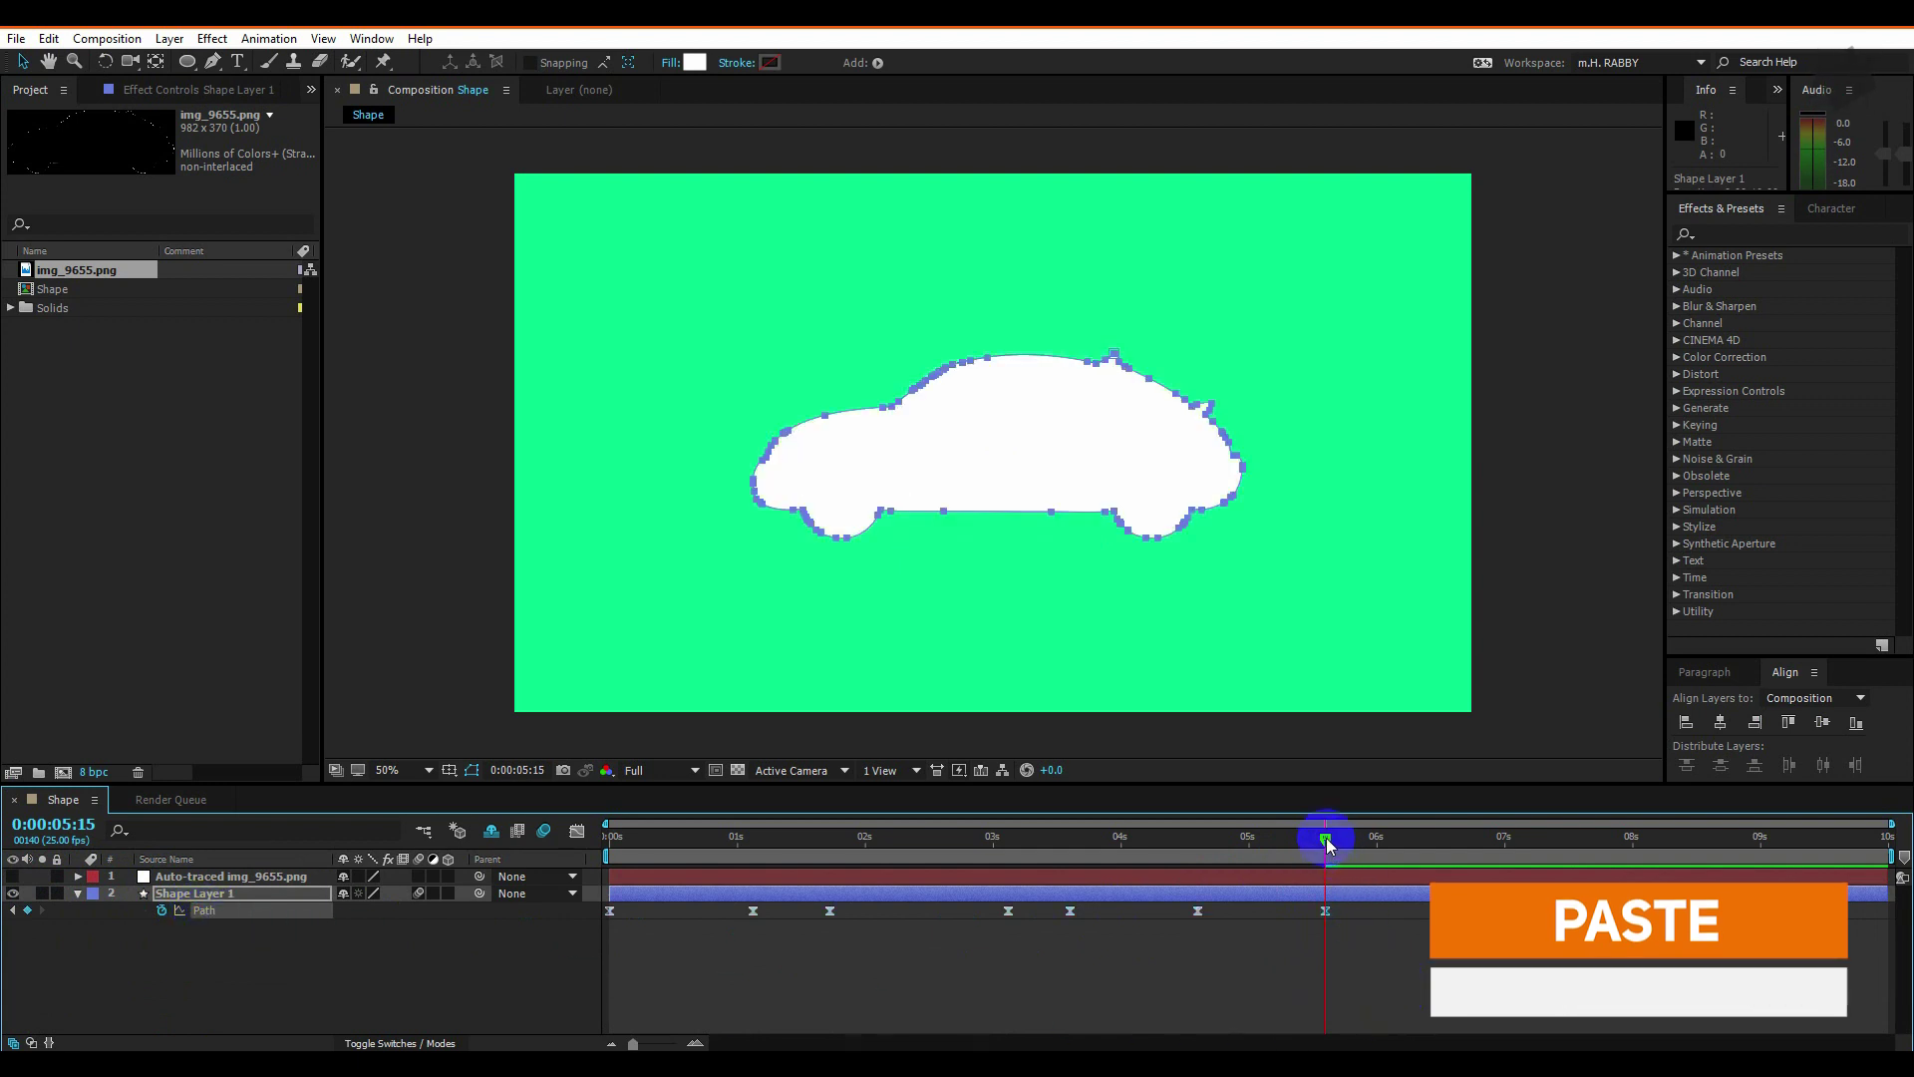
# Paste the square keyframe at 5:10 and retime it to about 4:19, nudging the car keyframe earlier.
pyautogui.click(1197, 910)
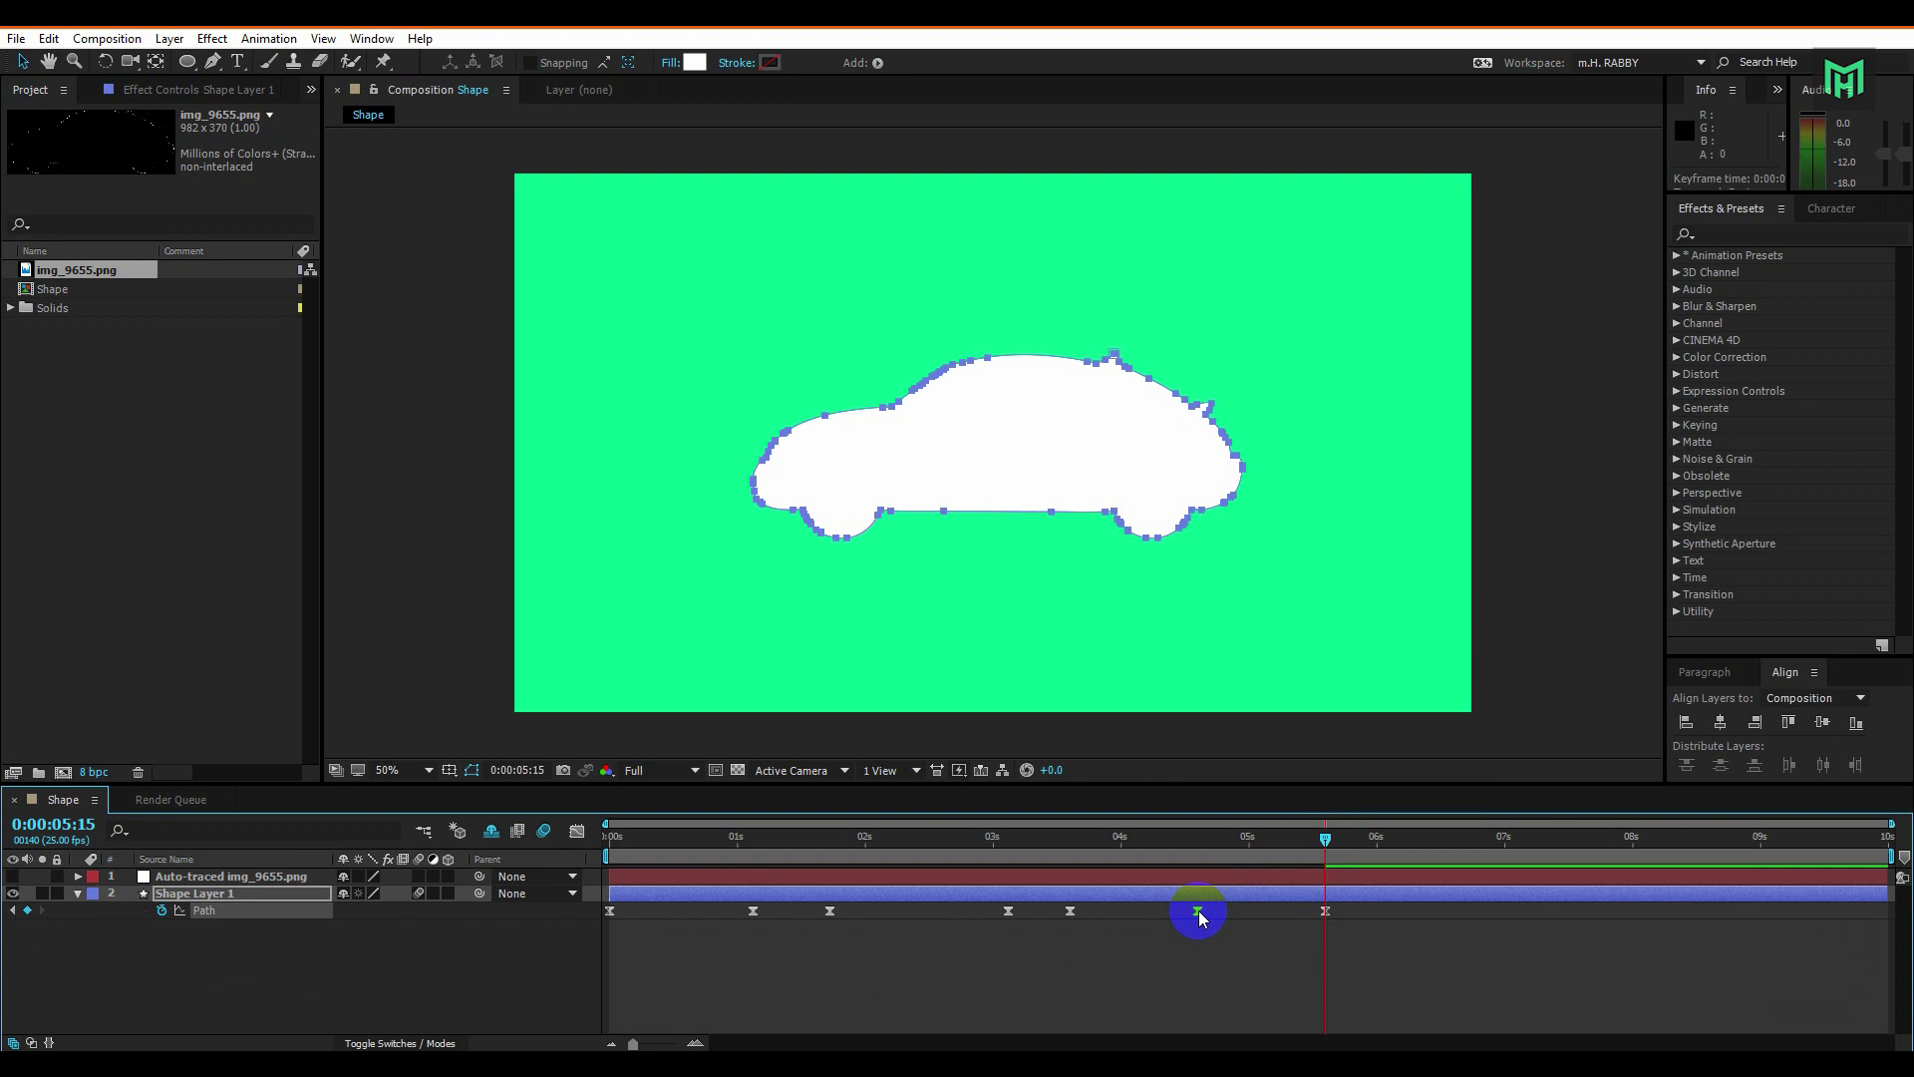
pyautogui.moveTo(1311, 863); pyautogui.dragTo(1303, 845)
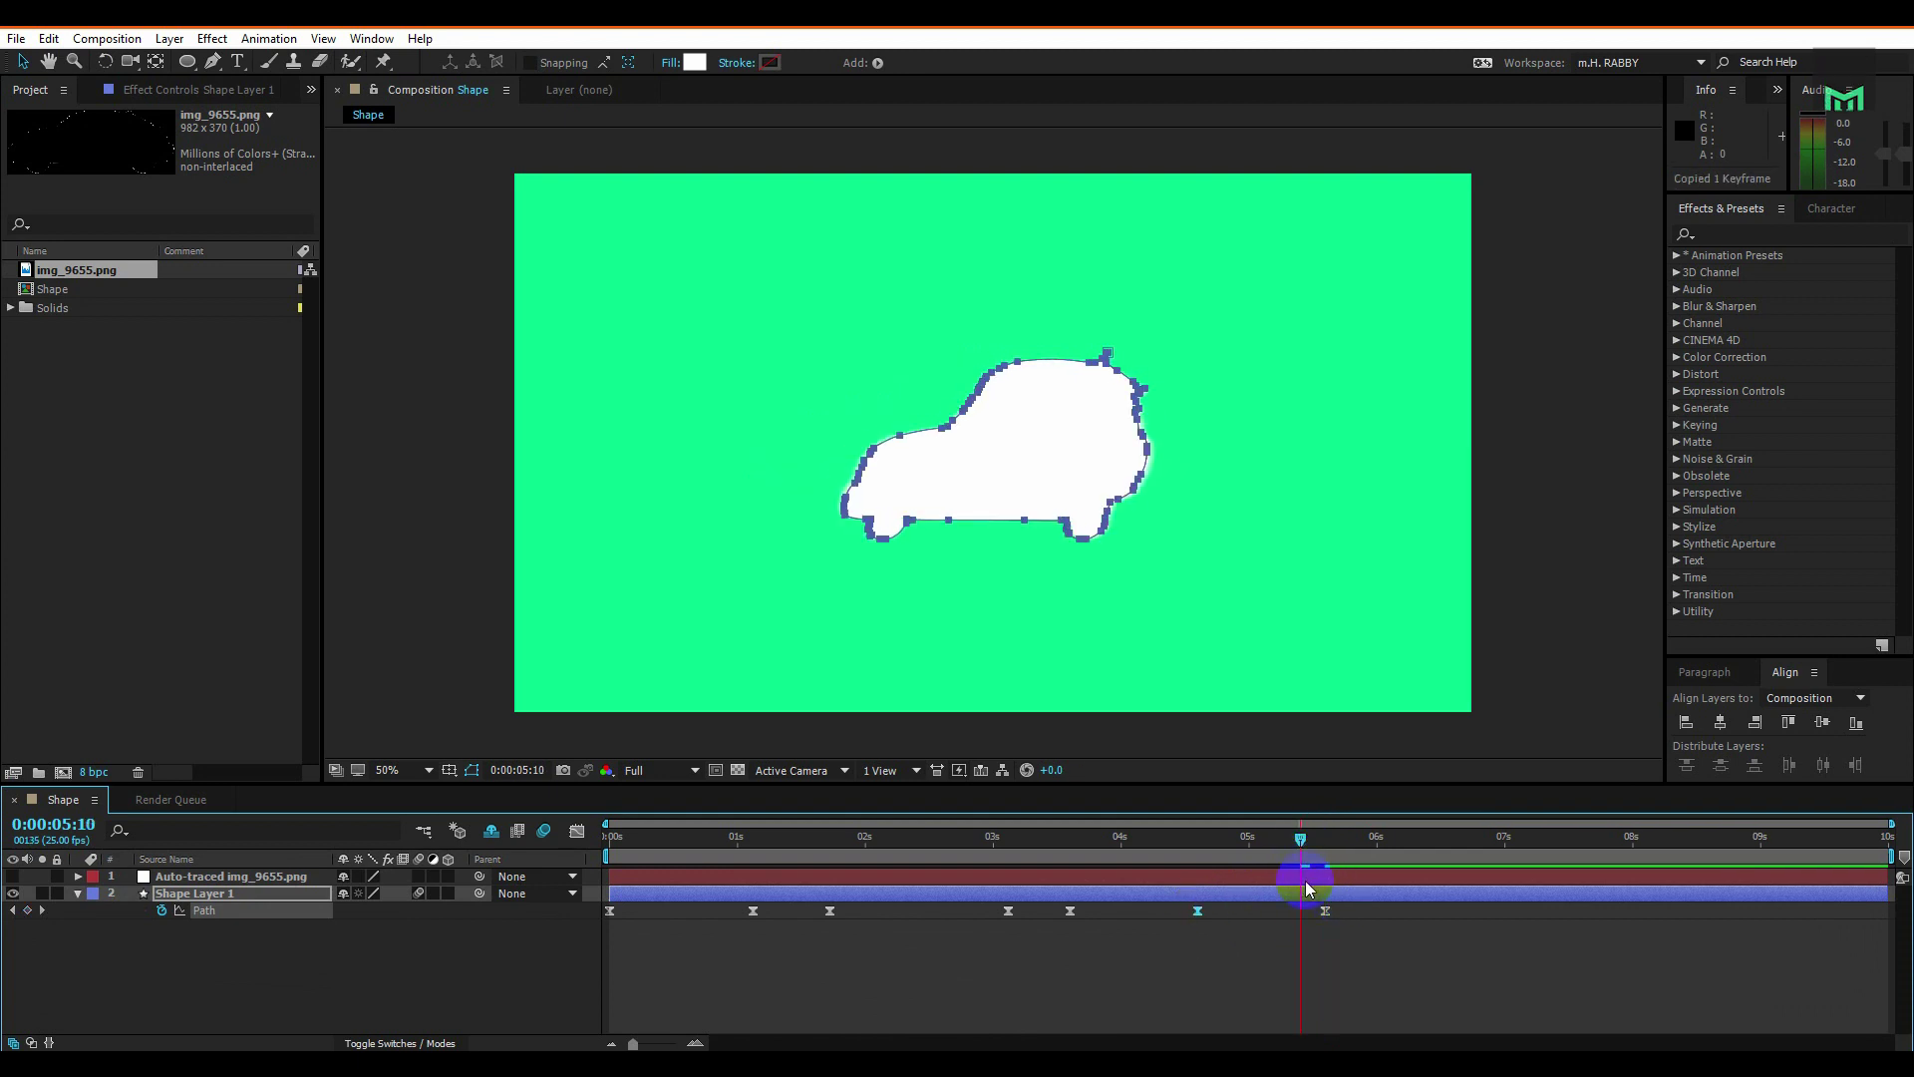
pyautogui.hotkey('ctrl', 'v')
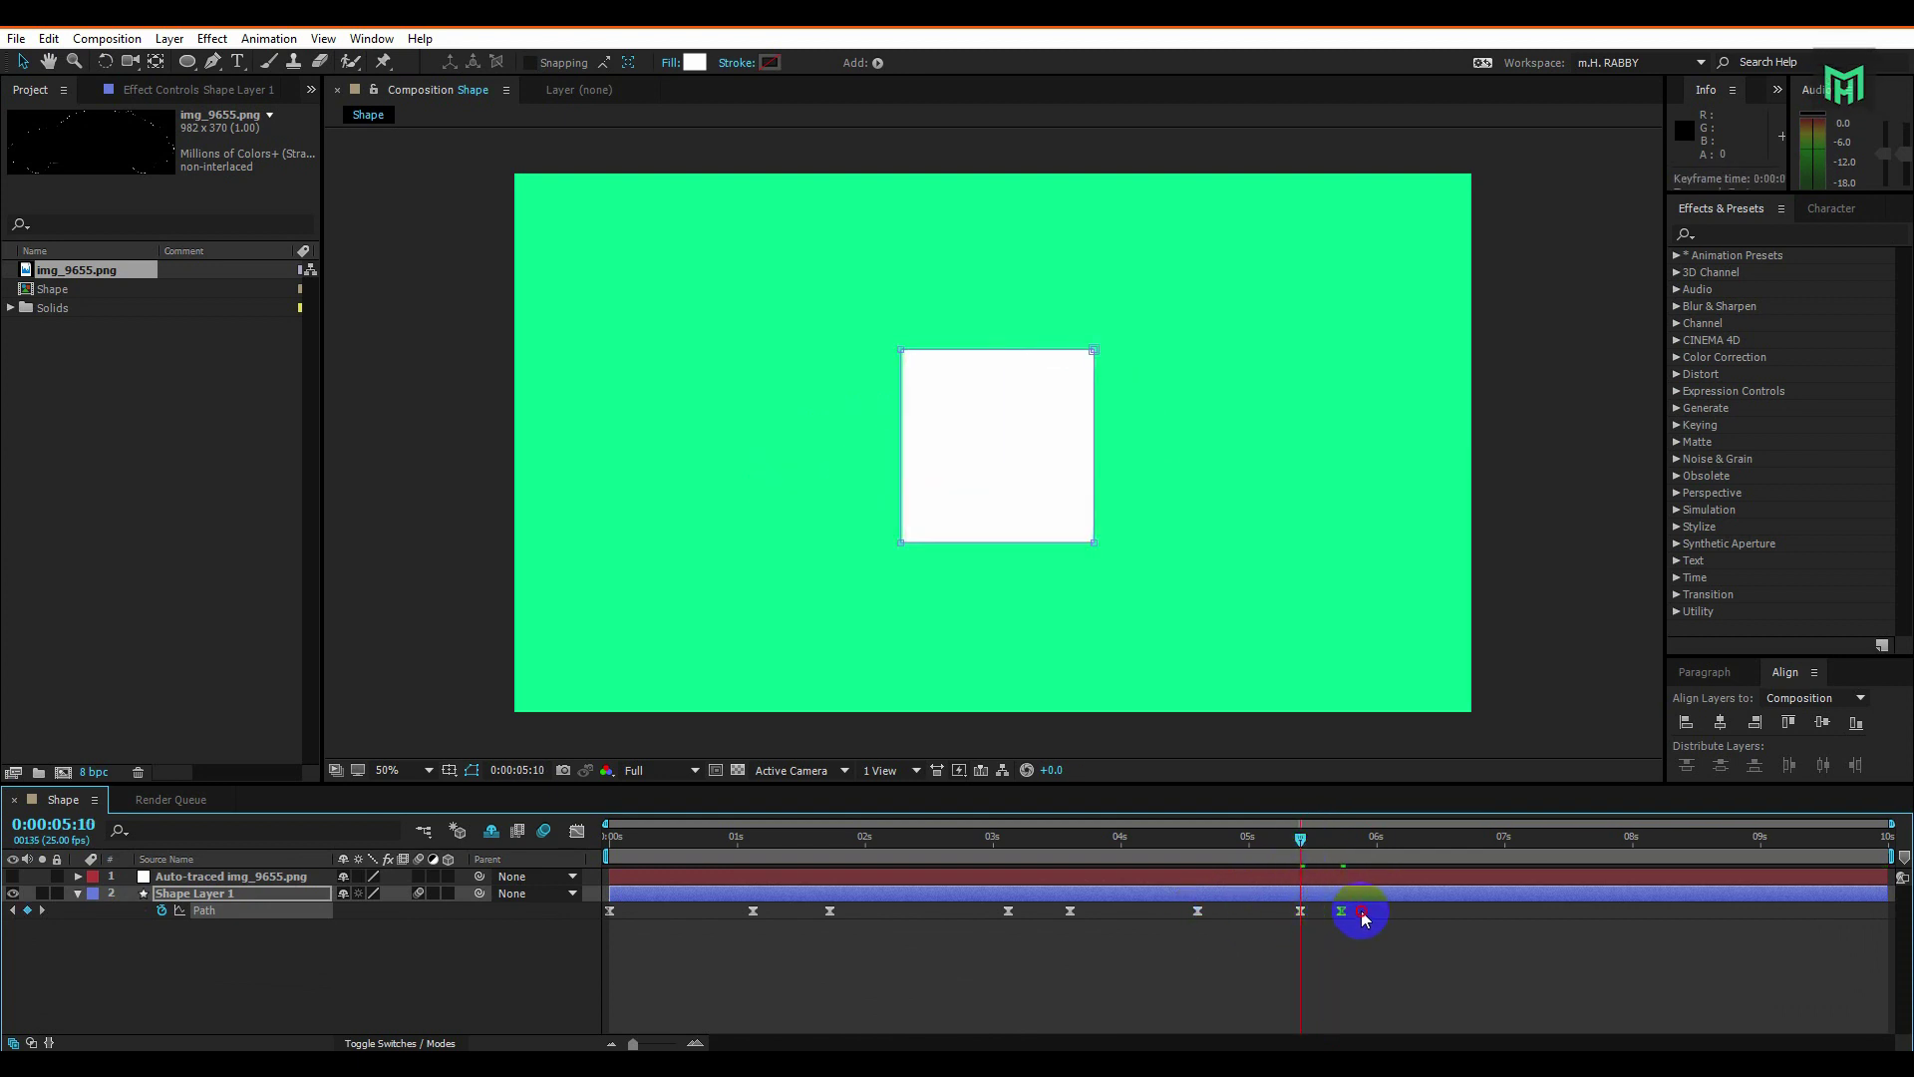
pyautogui.moveTo(1312, 922); pyautogui.dragTo(1247, 917)
pyautogui.moveTo(1400, 911); pyautogui.dragTo(1359, 923)
pyautogui.moveTo(1307, 837); pyautogui.dragTo(1241, 856)
# Preview the square-to-car morph and move the car Path keyframe to just after 4 seconds.
pyautogui.press('space')
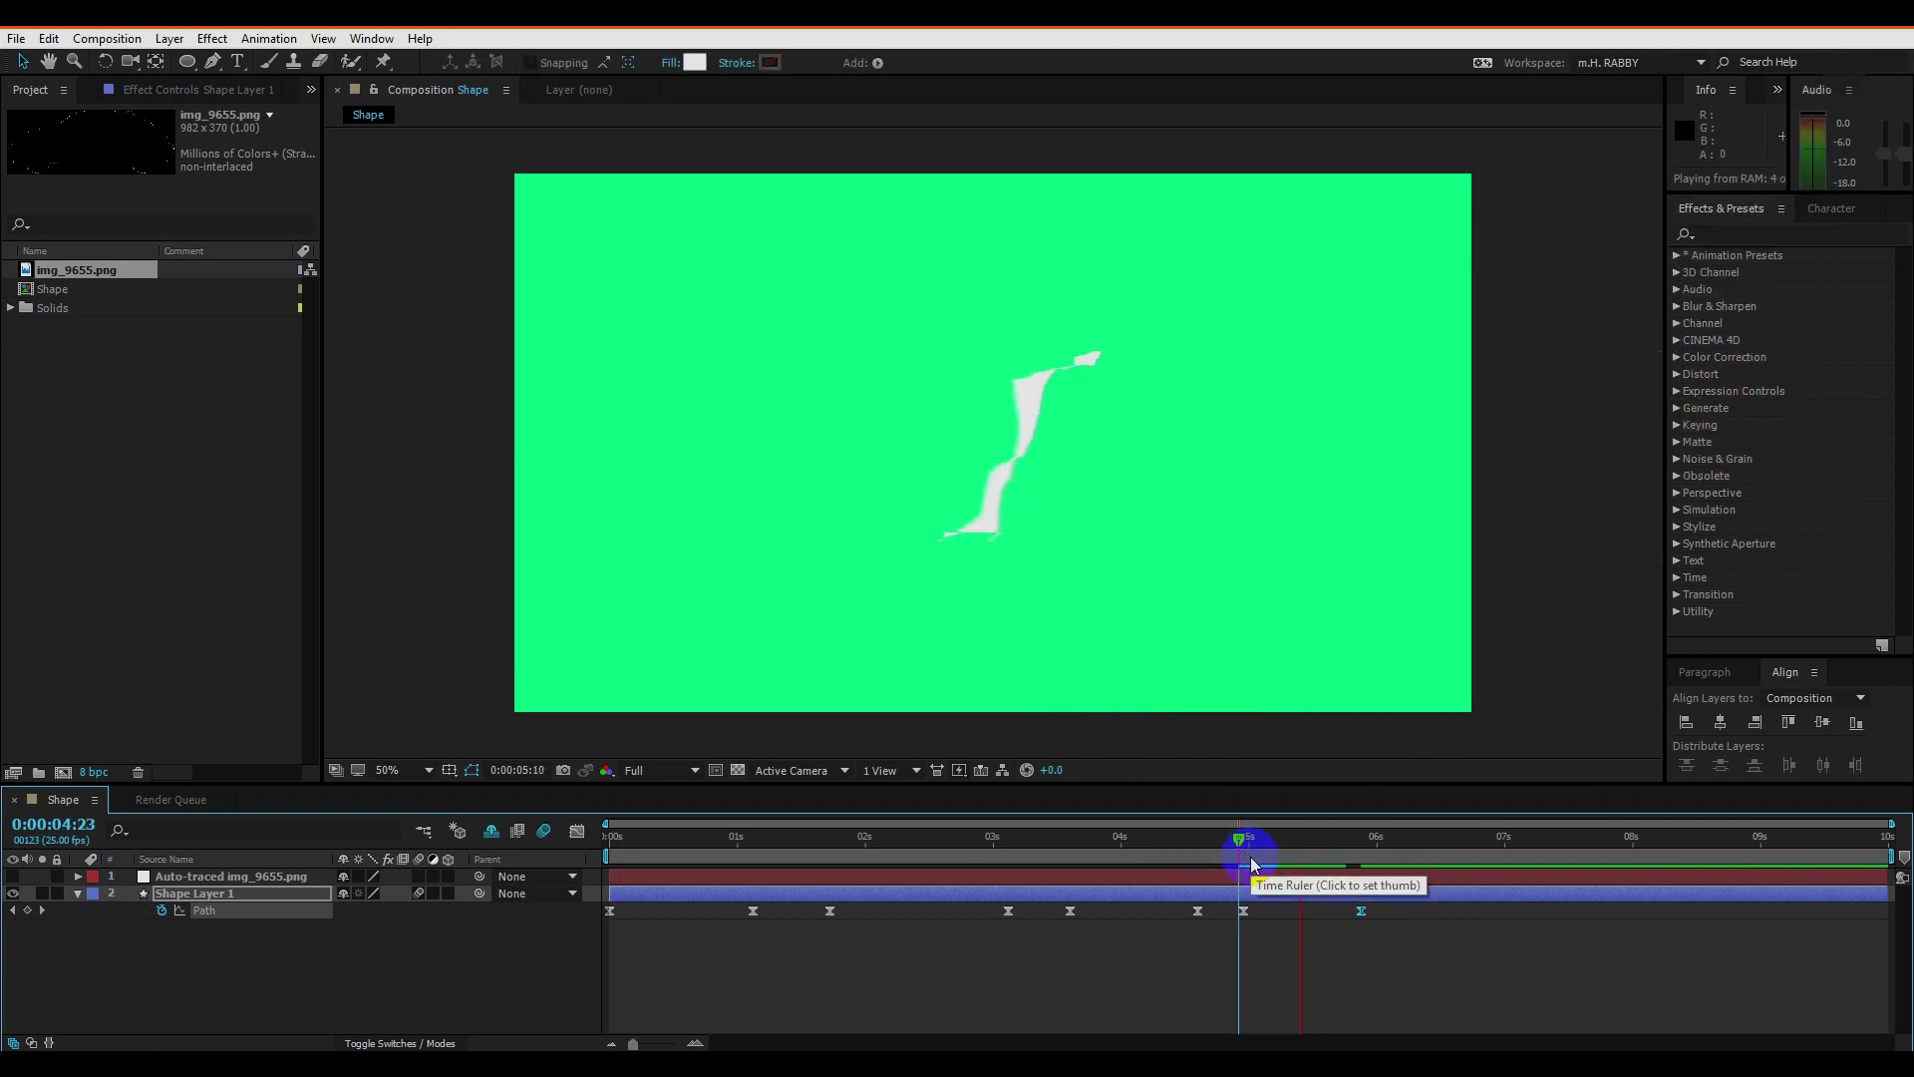
pyautogui.moveTo(1299, 847); pyautogui.dragTo(1125, 917)
pyautogui.moveTo(1363, 919)
pyautogui.mouseDown()
pyautogui.moveTo(1102, 907)
pyautogui.moveTo(1387, 910)
pyautogui.mouseUp()
# Duplicate the car Path keyframe at 4:07 and review the morph back to the circle at 3:03.
pyautogui.hotkey('ctrl', 'c')
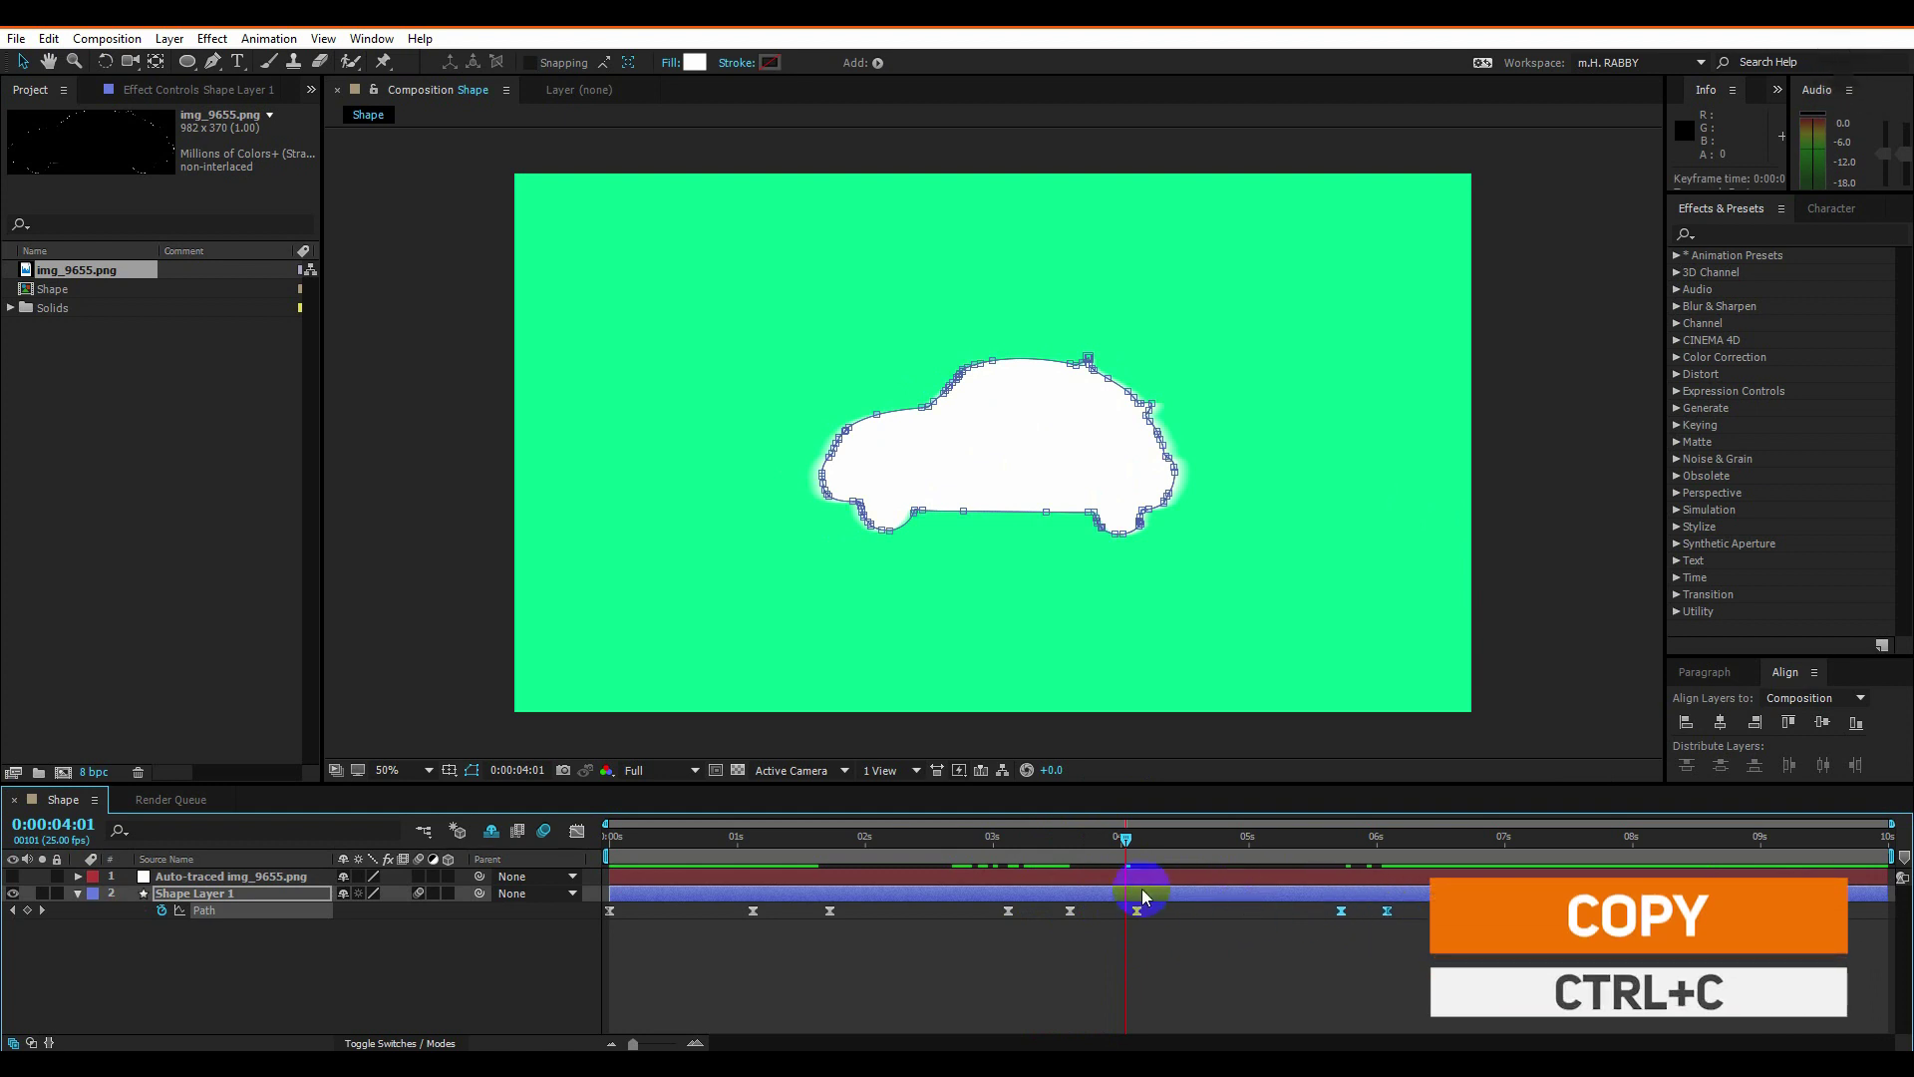
pyautogui.moveTo(1139, 909); pyautogui.dragTo(1154, 911)
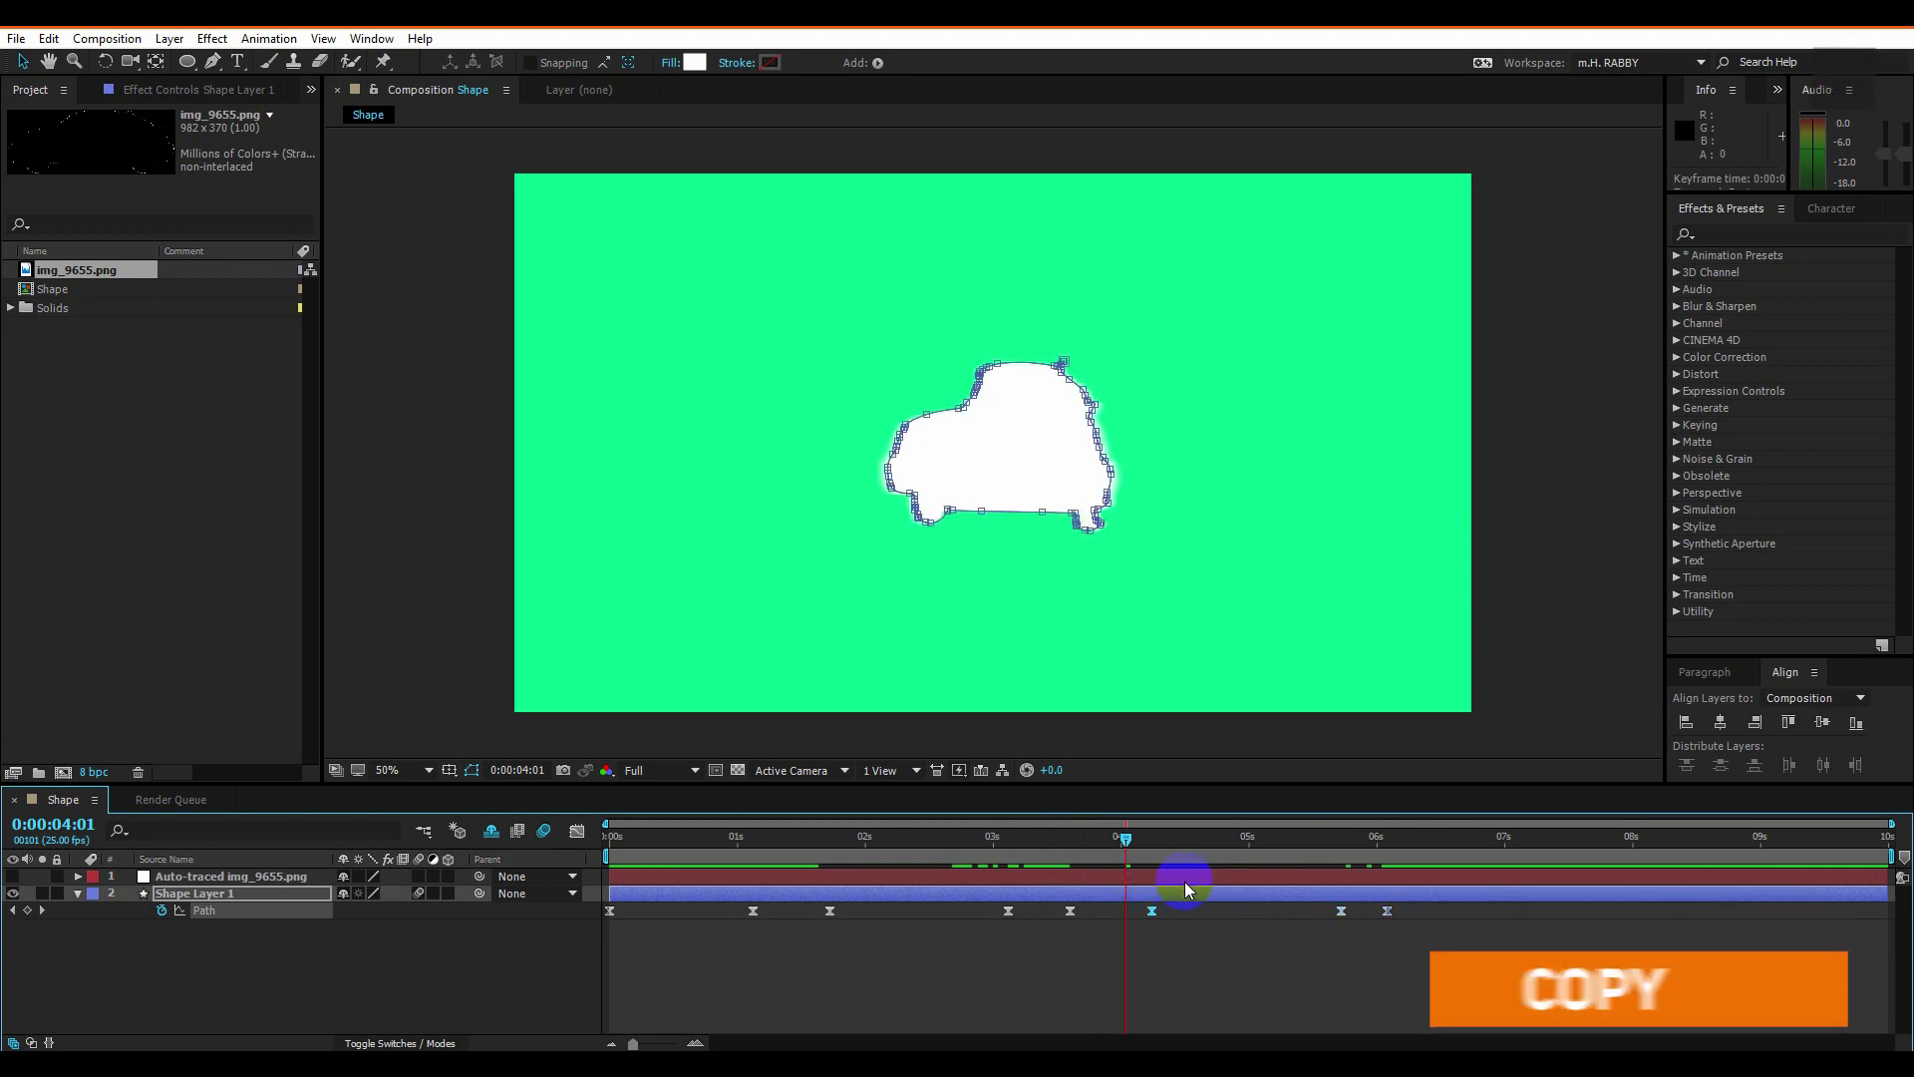
pyautogui.hotkey('ctrl', 'c')
pyautogui.click(1200, 841)
pyautogui.hotkey('ctrl', 'v')
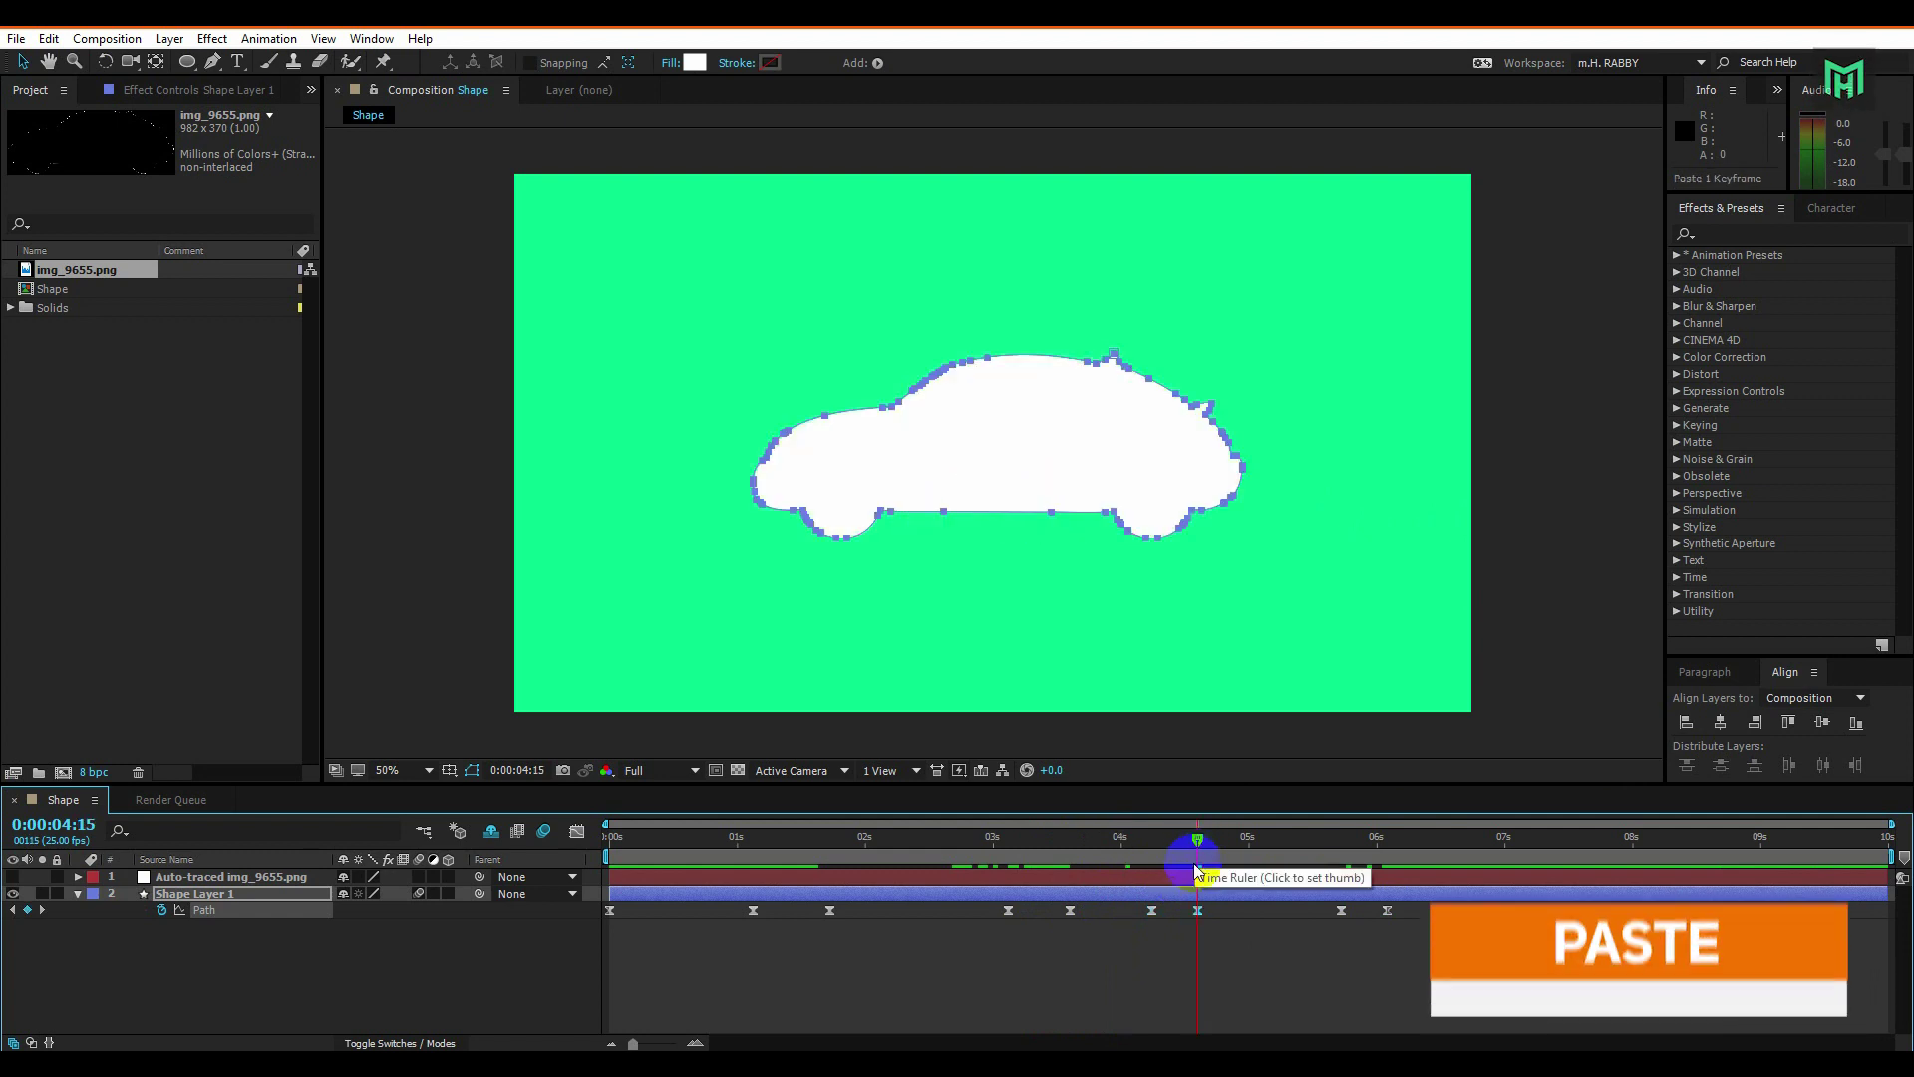
pyautogui.moveTo(1188, 838); pyautogui.dragTo(610, 868)
pyautogui.press('space')
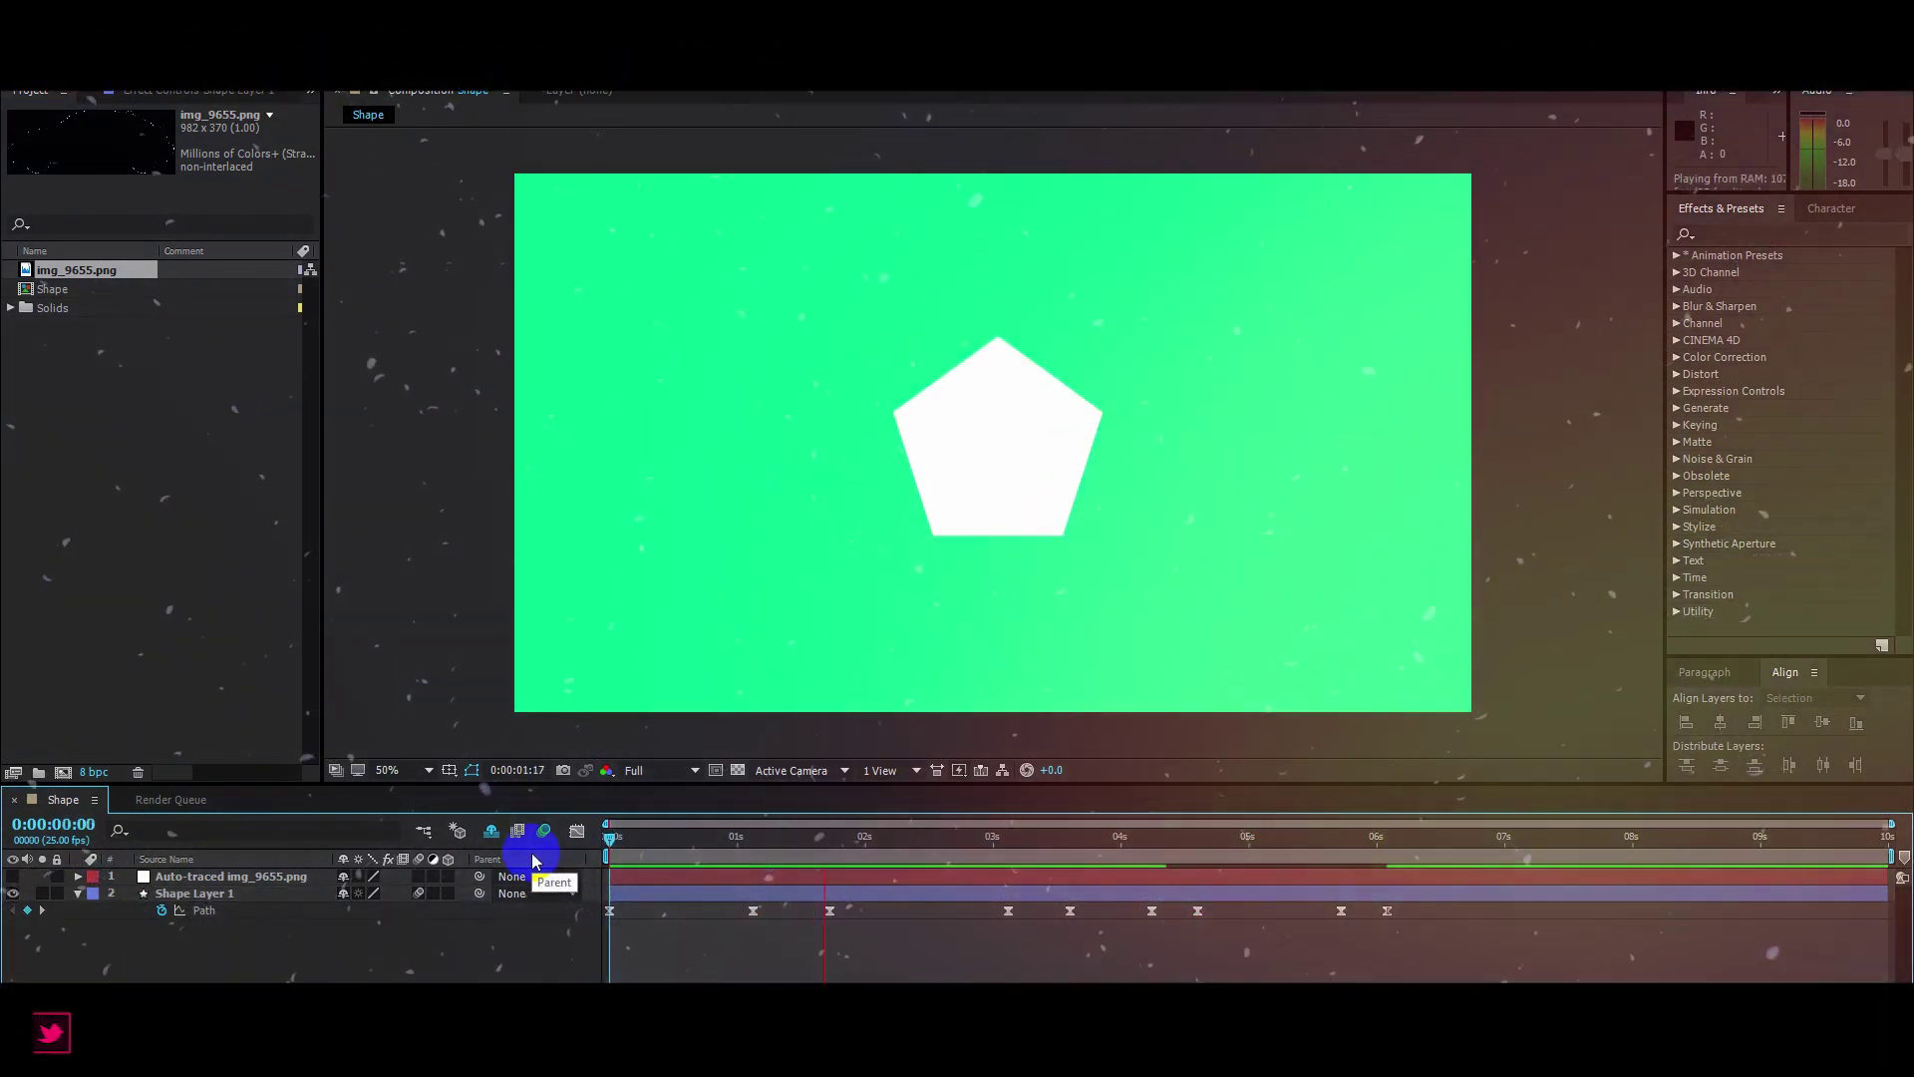